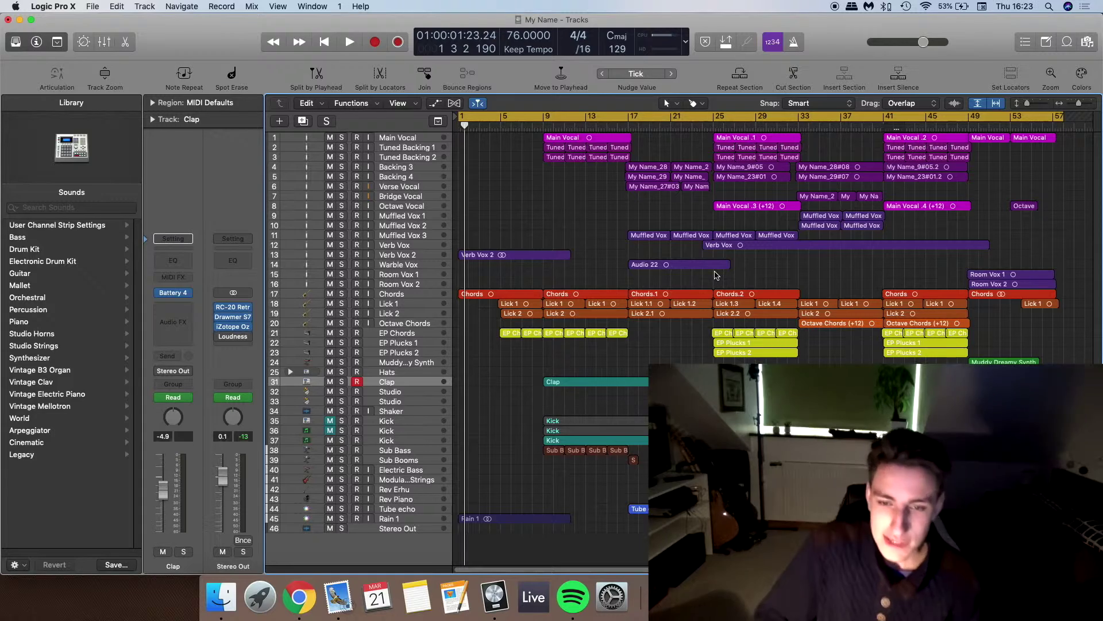
Solo the Chords track, listen to it from the start of the project, and clear its solo
{"action": "left_click", "coordinate": [341, 293]}
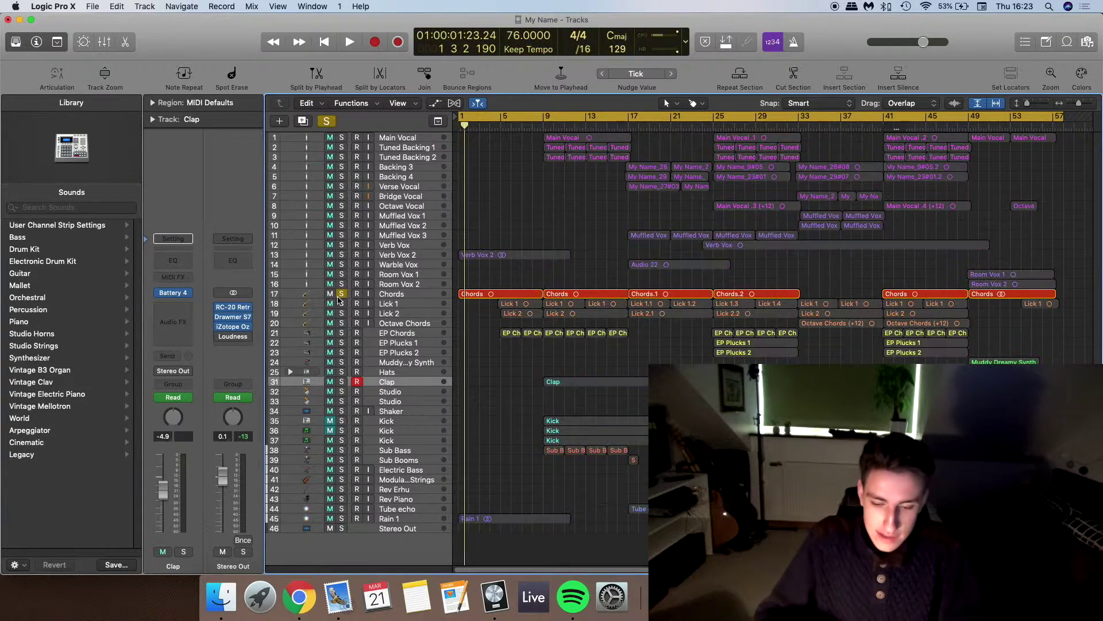
{"action": "key", "text": "space"}
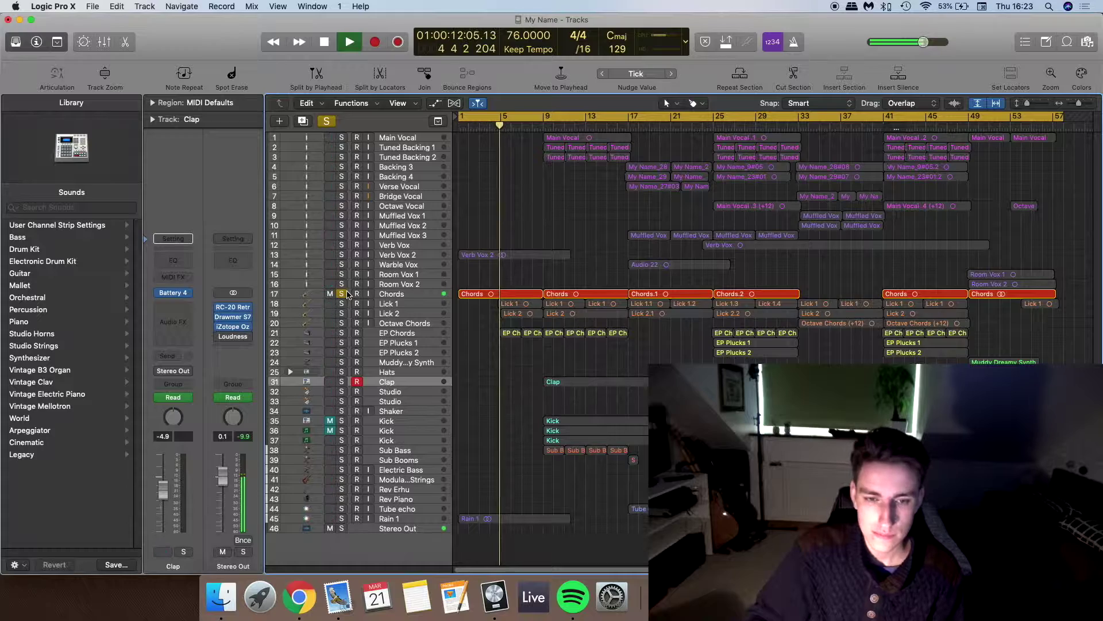
{"action": "left_click", "coordinate": [342, 294]}
{"action": "key", "text": "space"}
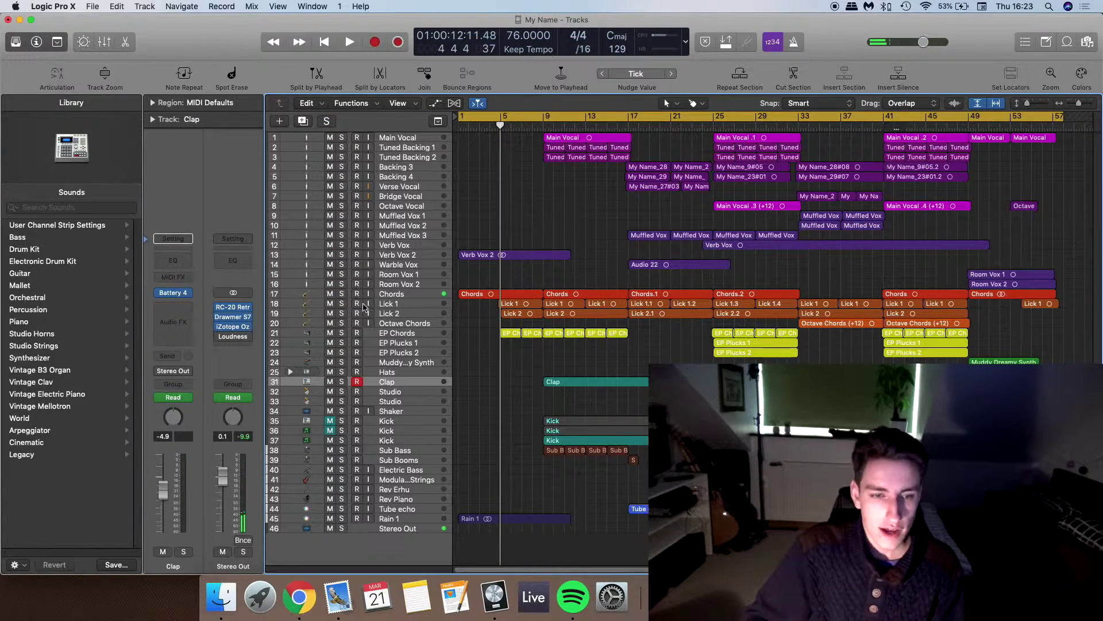
Solo the Chords and Lick 1 tracks together and play them looped from bar 5 to bar 9
{"action": "left_click", "coordinate": [342, 294]}
{"action": "left_click", "coordinate": [342, 304]}
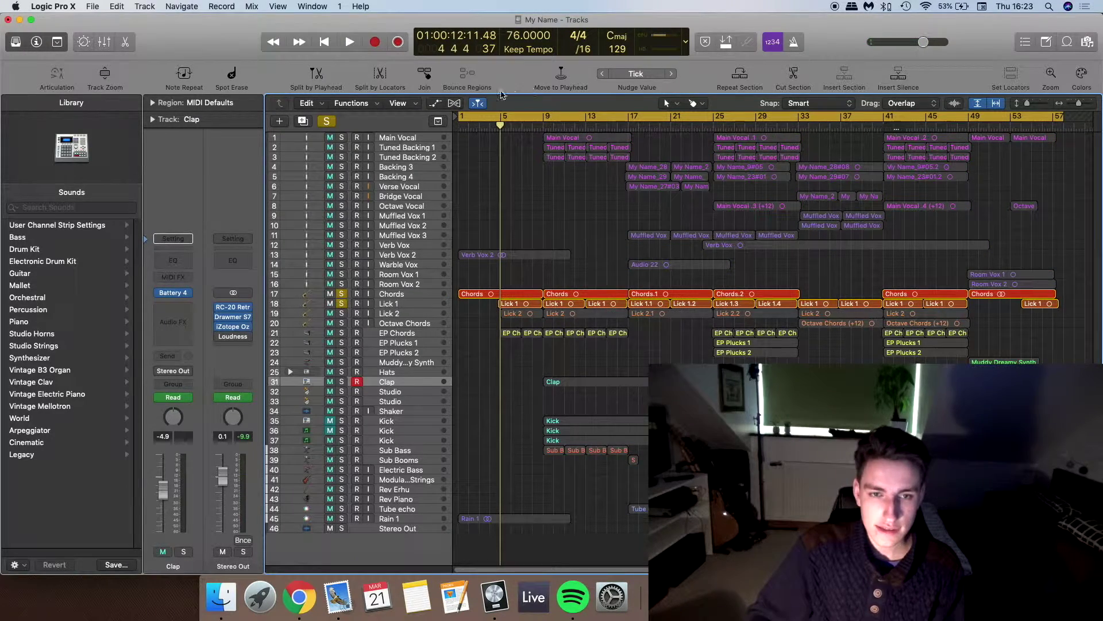
{"action": "left_click_drag", "start_coordinate": [461, 119], "coordinate": [544, 117]}
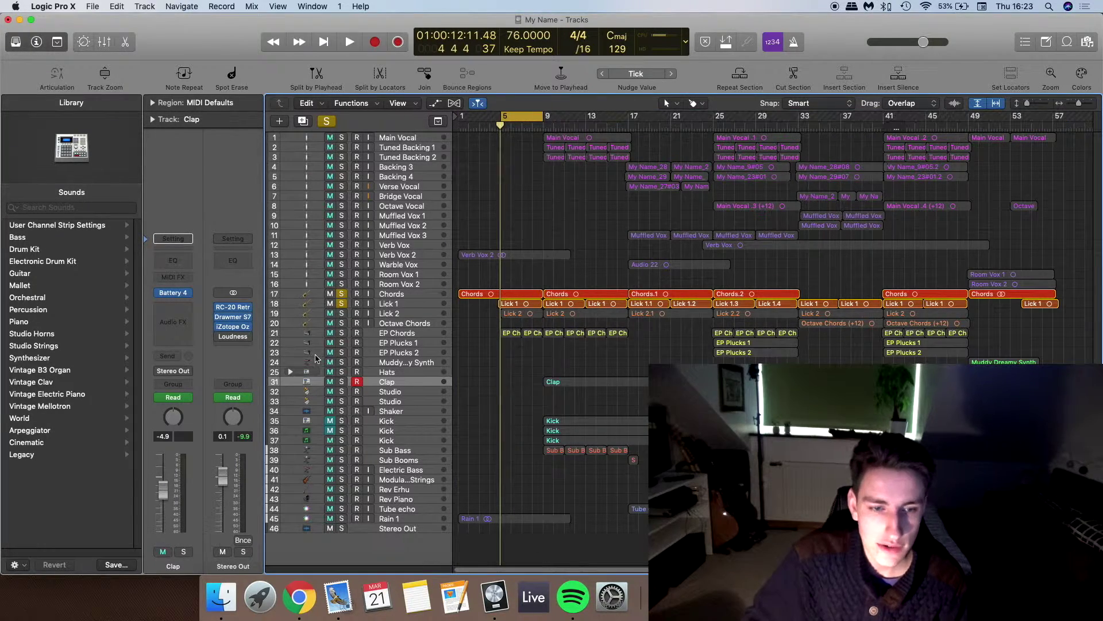
{"action": "key", "text": "space"}
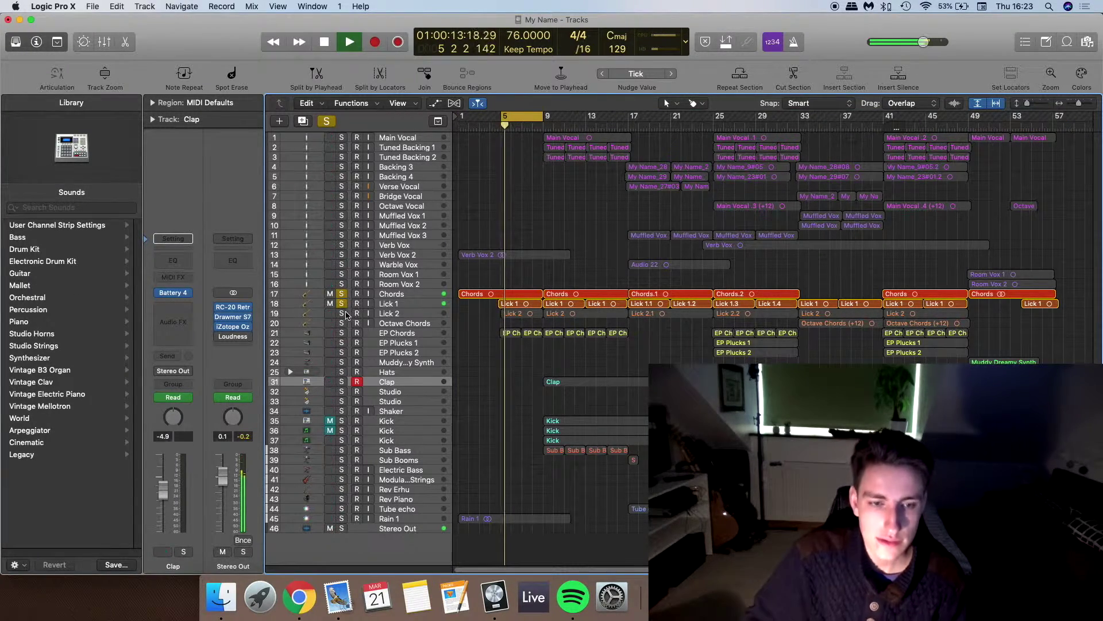
Audition Lick 1 with Lick 2 without the Chords, check both tracks' channel strips, and clear all solos
{"action": "left_click", "coordinate": [342, 294]}
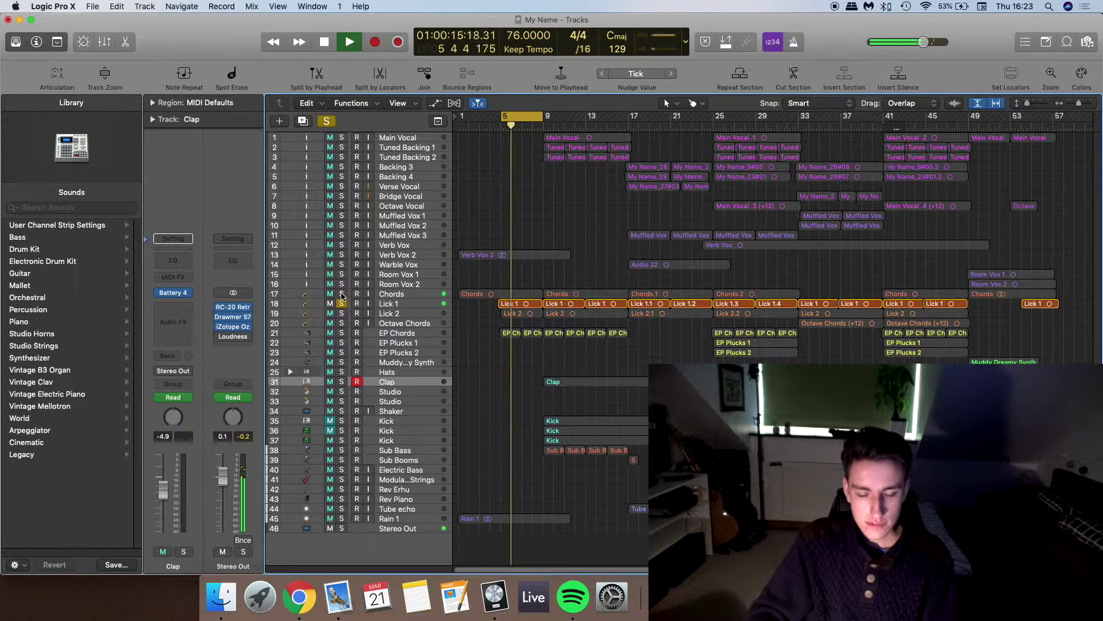
{"action": "left_click", "coordinate": [343, 314]}
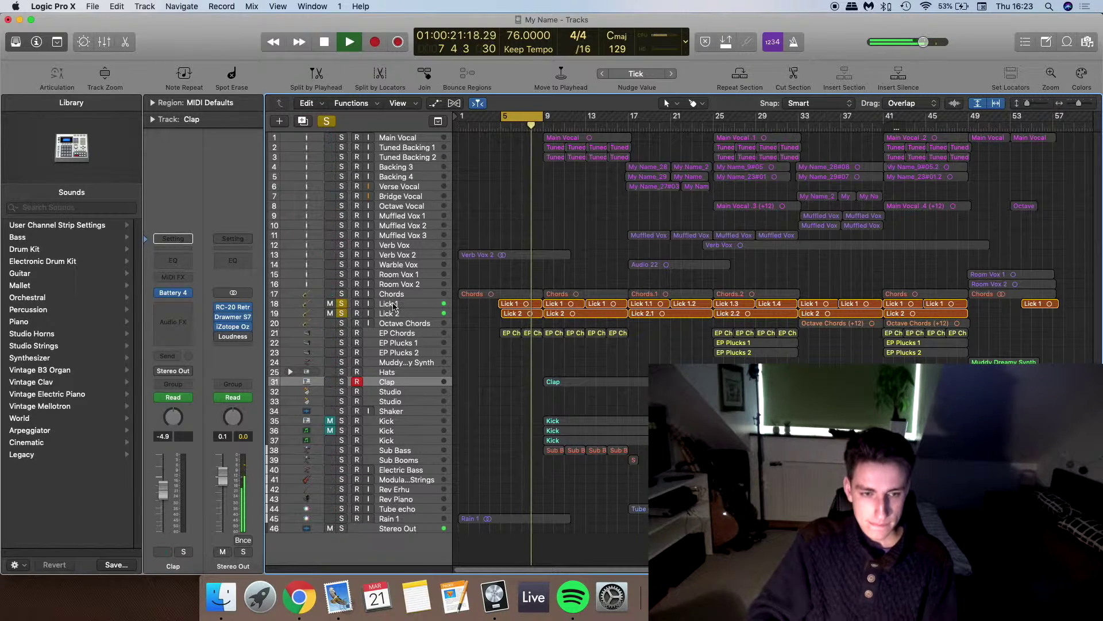
{"action": "left_click", "coordinate": [393, 304]}
{"action": "left_click", "coordinate": [391, 314]}
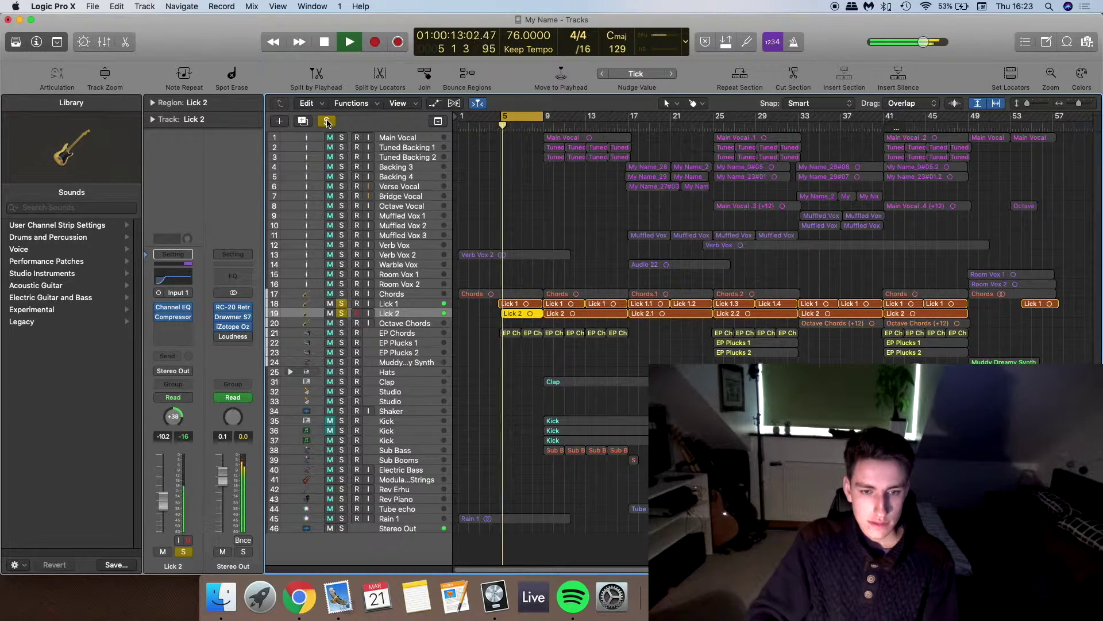
{"action": "left_click", "coordinate": [328, 122]}
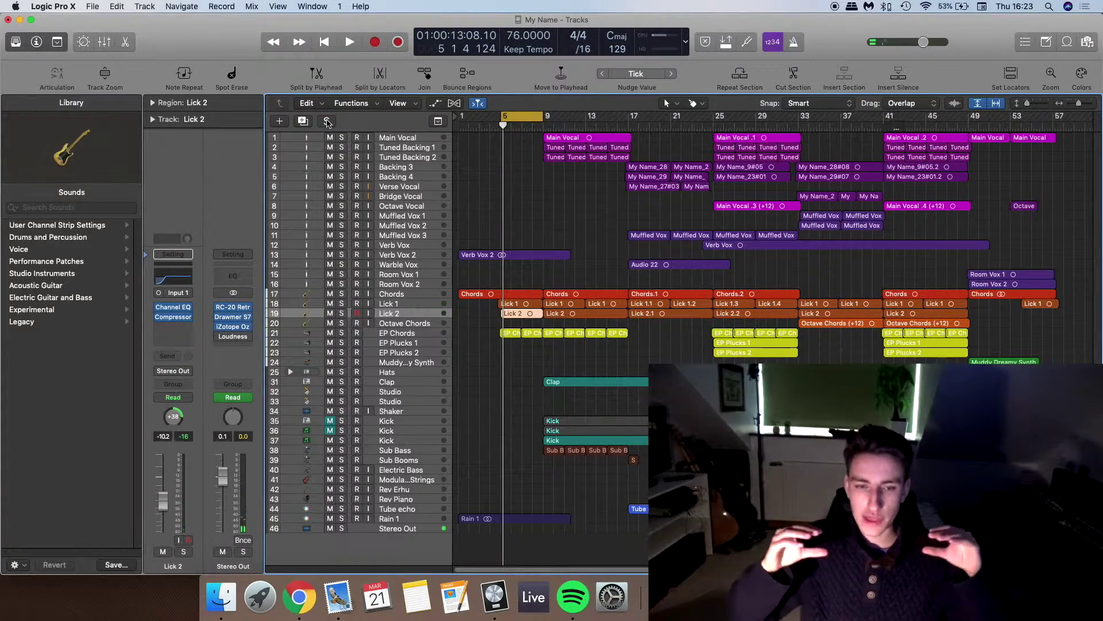
Solo Chords, Lick 1 and Lick 2 to hear the guitar parts together, and clear all solos
{"action": "left_click_drag", "start_coordinate": [341, 294], "coordinate": [343, 313]}
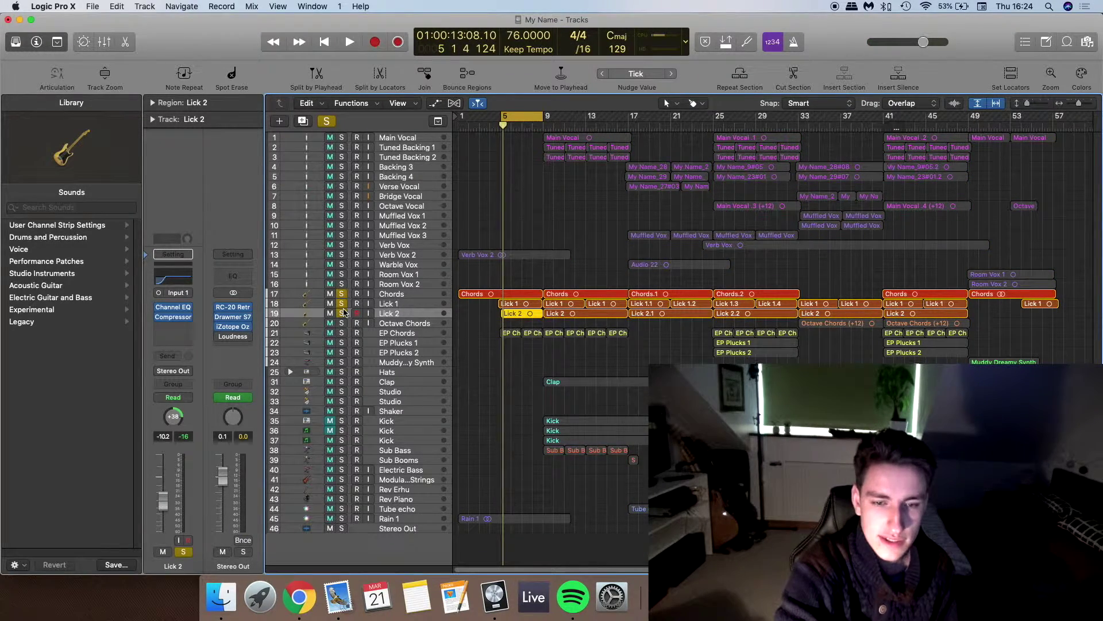
{"action": "key", "text": "space"}
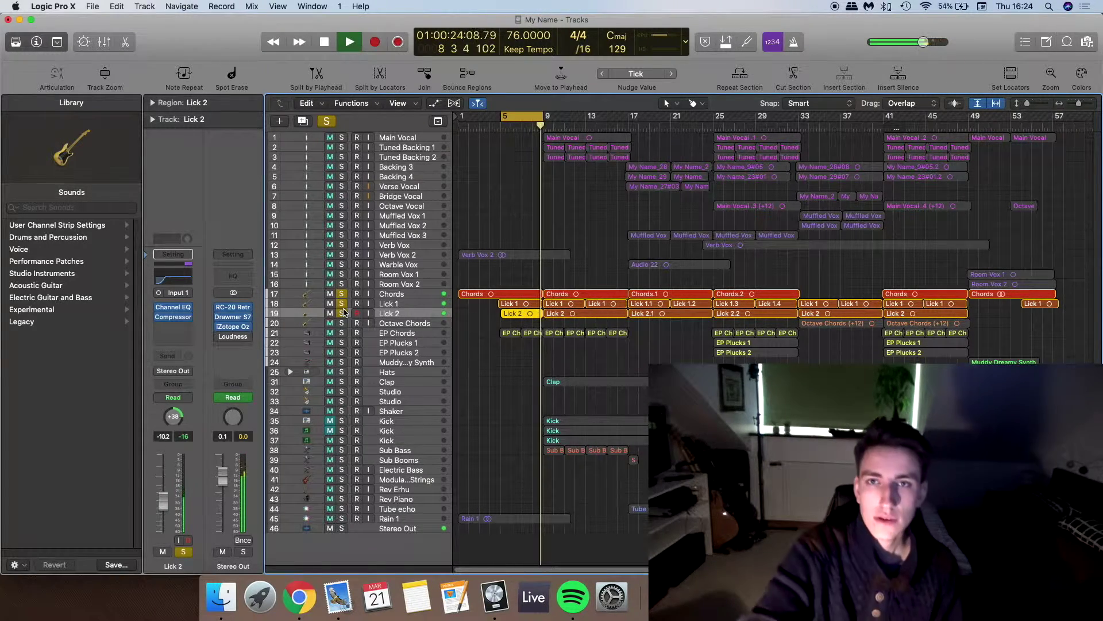
{"action": "key", "text": "space"}
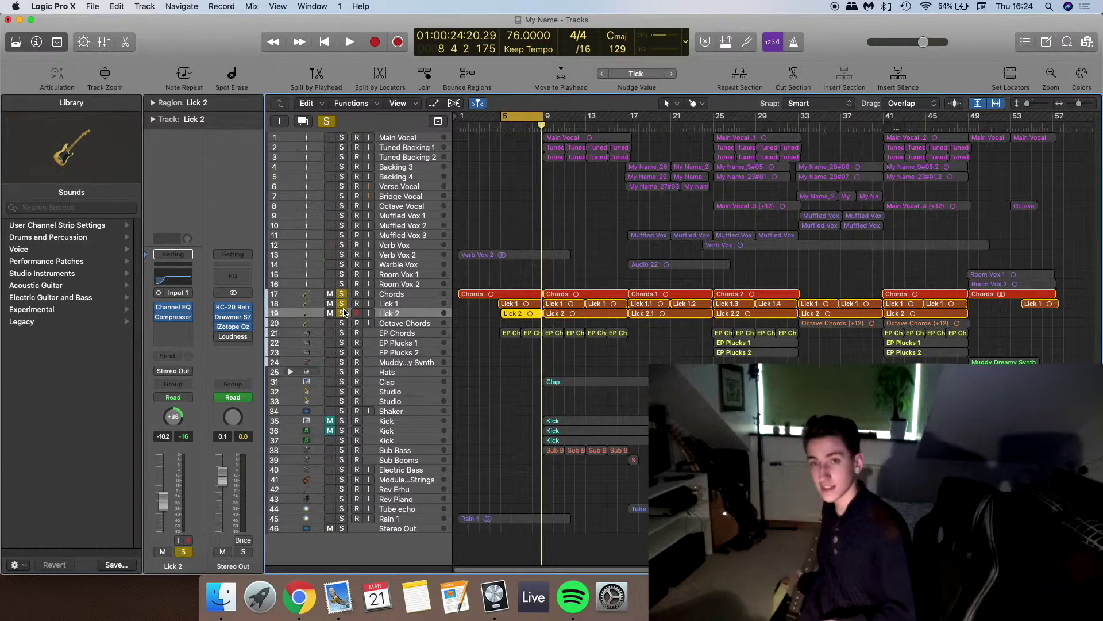
{"action": "left_click", "coordinate": [327, 121]}
Play the project from the start and audition the Rain 1 track in solo, clearing its solo when done
{"action": "key", "text": "Return"}
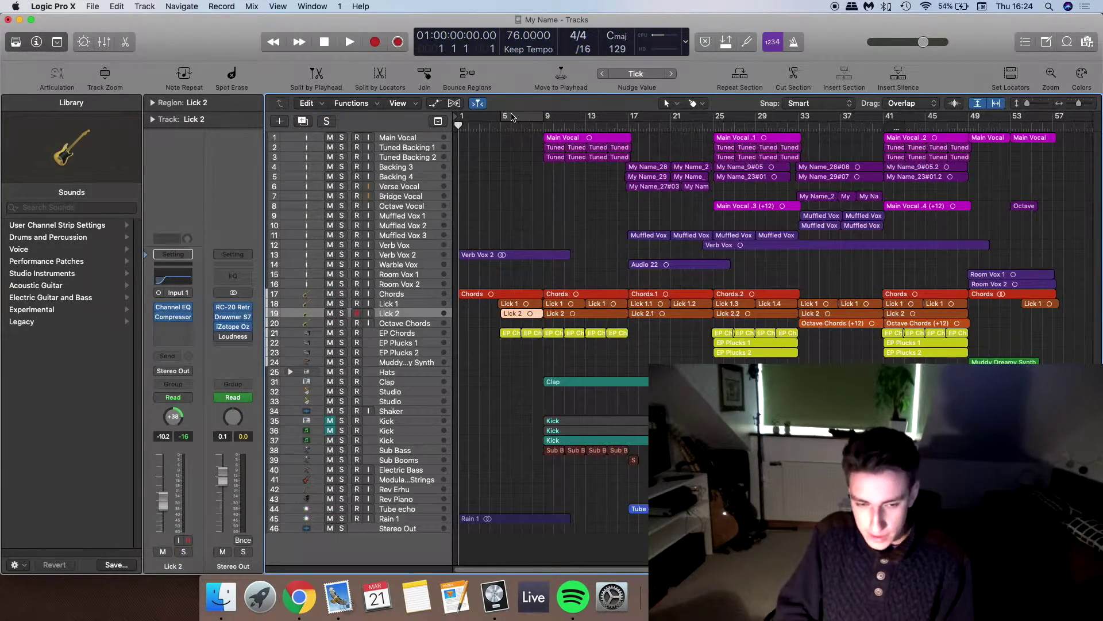
{"action": "key", "text": "space"}
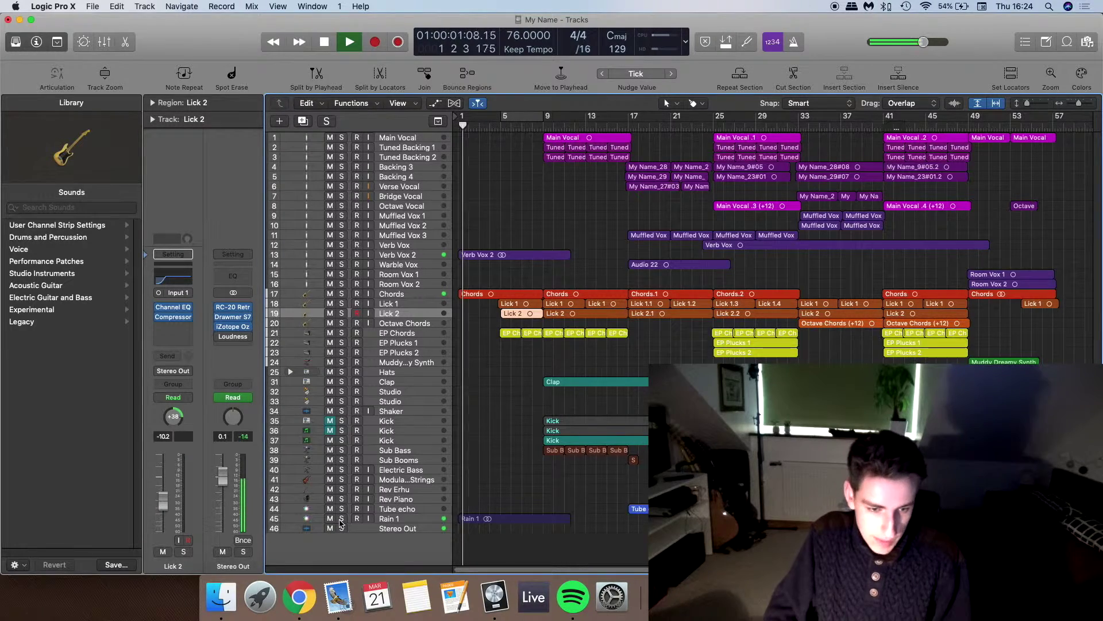
{"action": "left_click", "coordinate": [341, 518]}
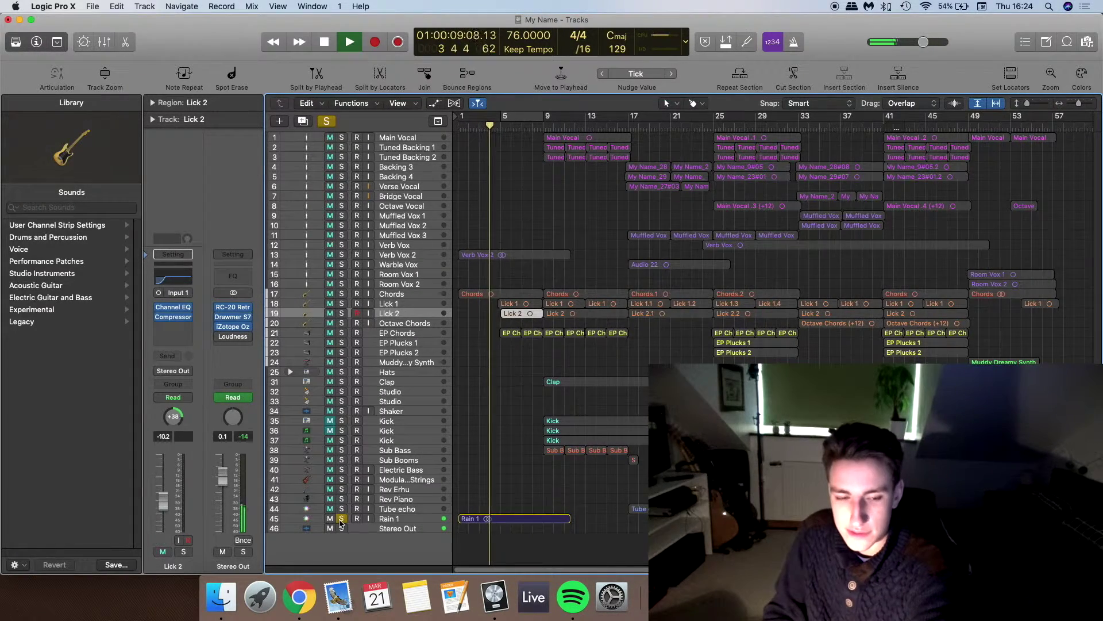
{"action": "left_click", "coordinate": [341, 519]}
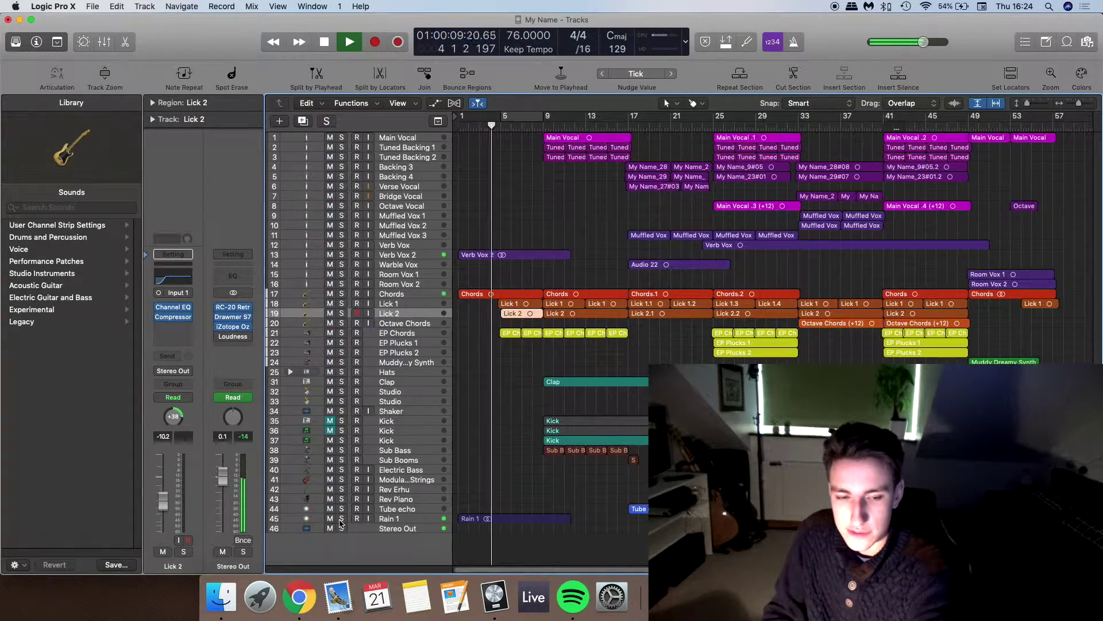
Audition the Verb Vox 2 track in solo with its channel strip shown, and stop playback and clear its solo
{"action": "left_click", "coordinate": [342, 255]}
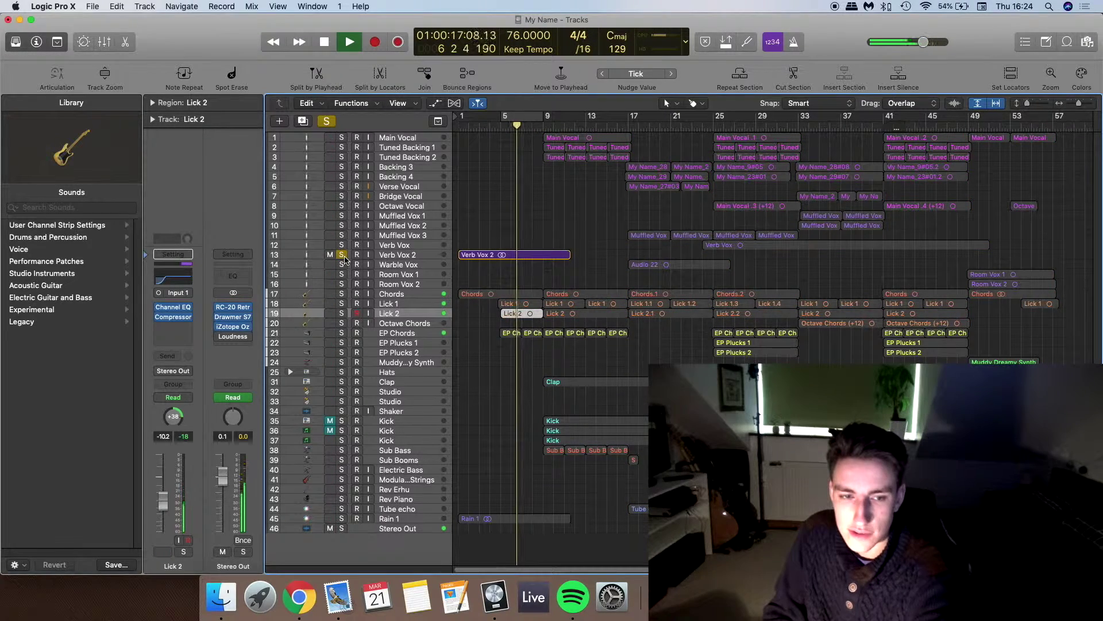
{"action": "left_click", "coordinate": [389, 257]}
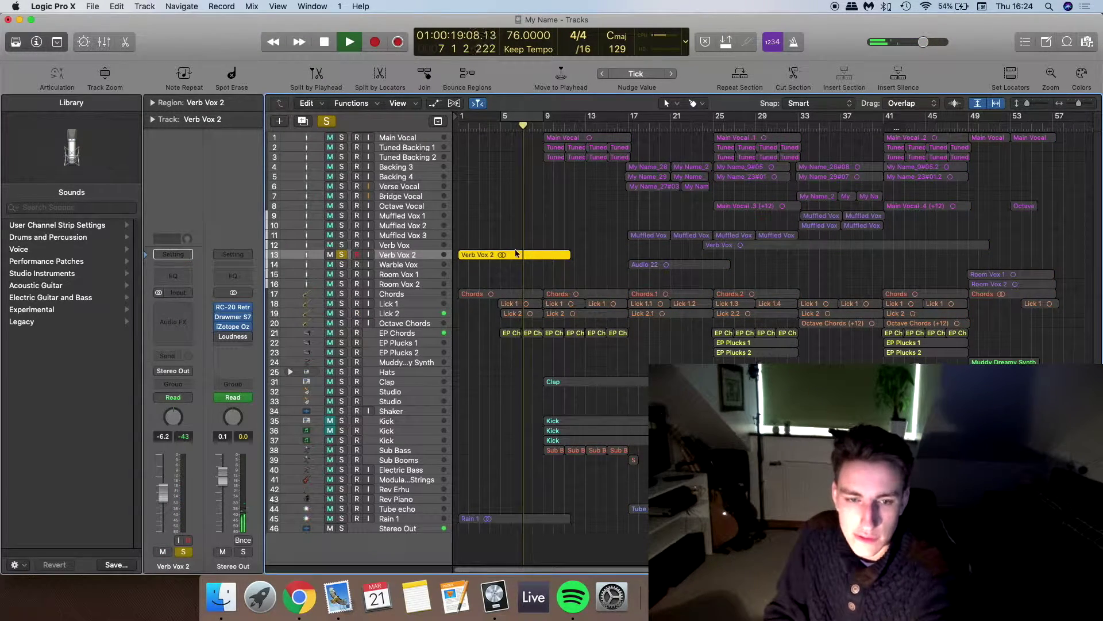
{"action": "key", "text": "space"}
{"action": "left_click", "coordinate": [344, 255]}
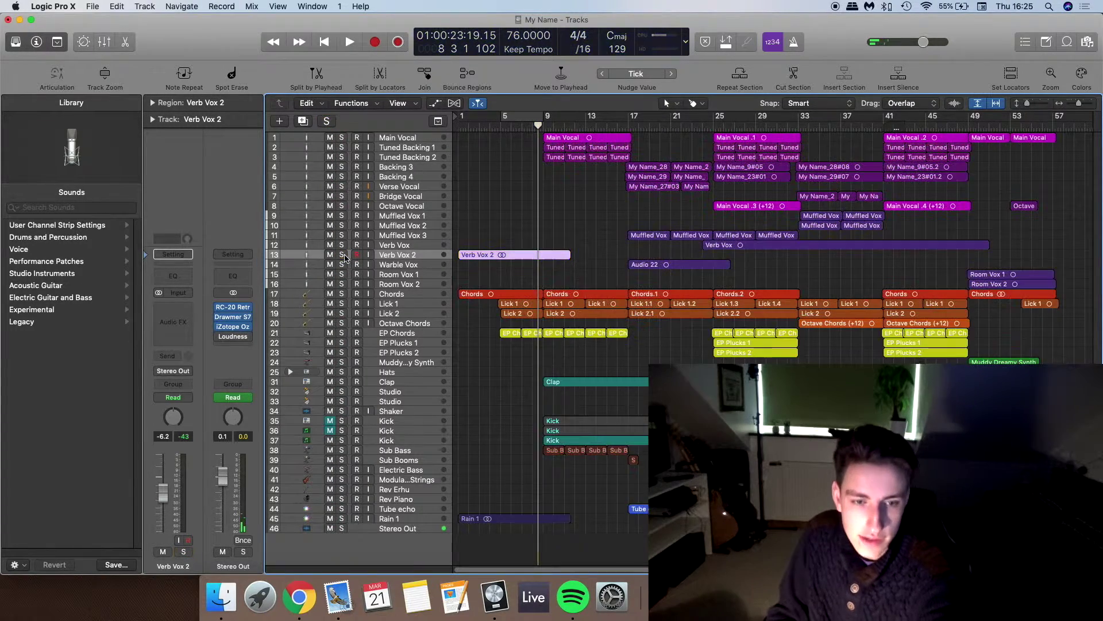
Solo the EP Chords track, play it from bar 5, and bring the full mix back in
{"action": "left_click", "coordinate": [342, 333]}
{"action": "left_click", "coordinate": [500, 124]}
{"action": "key", "text": "space"}
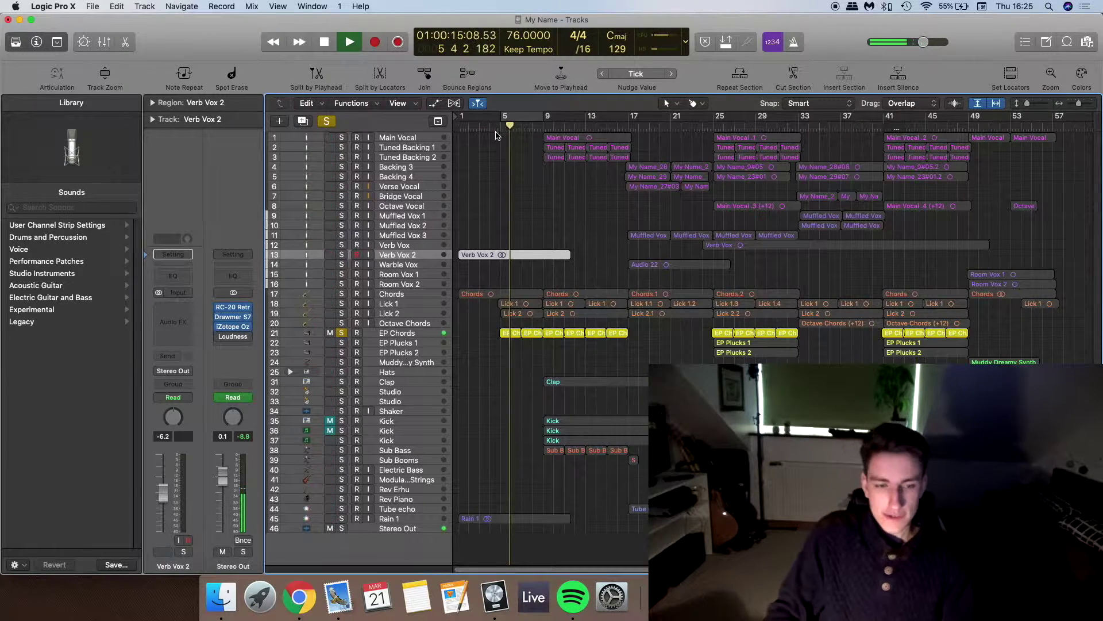
{"action": "left_click", "coordinate": [342, 334]}
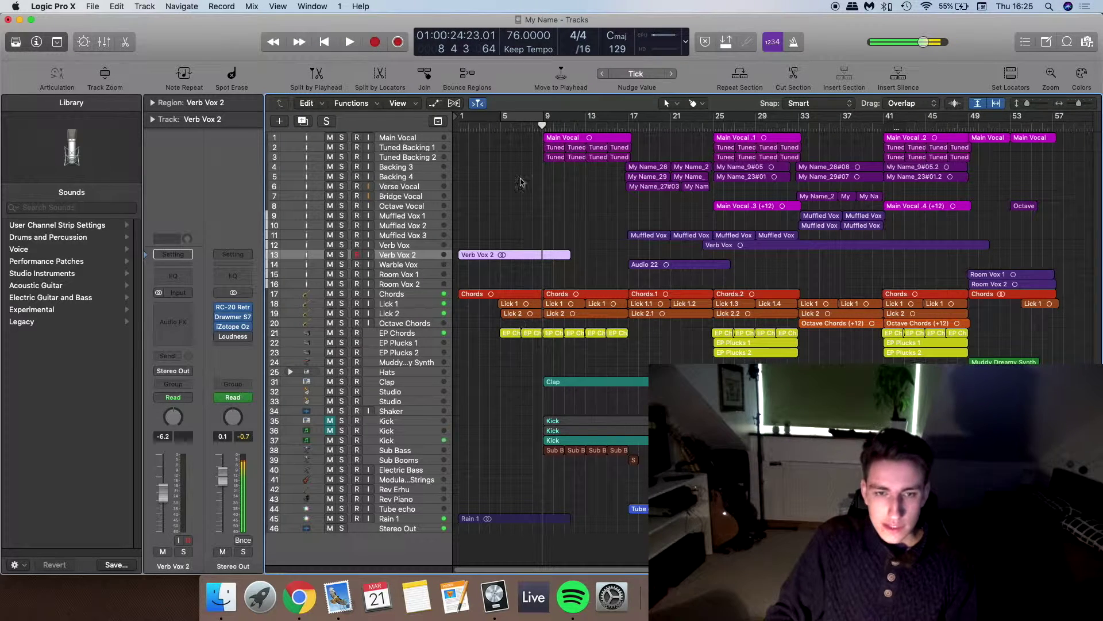
Deselect the Verb Vox 2 region and play the full arrangement from just before bar 9 to hear the vocal entry
{"action": "left_click", "coordinate": [502, 126]}
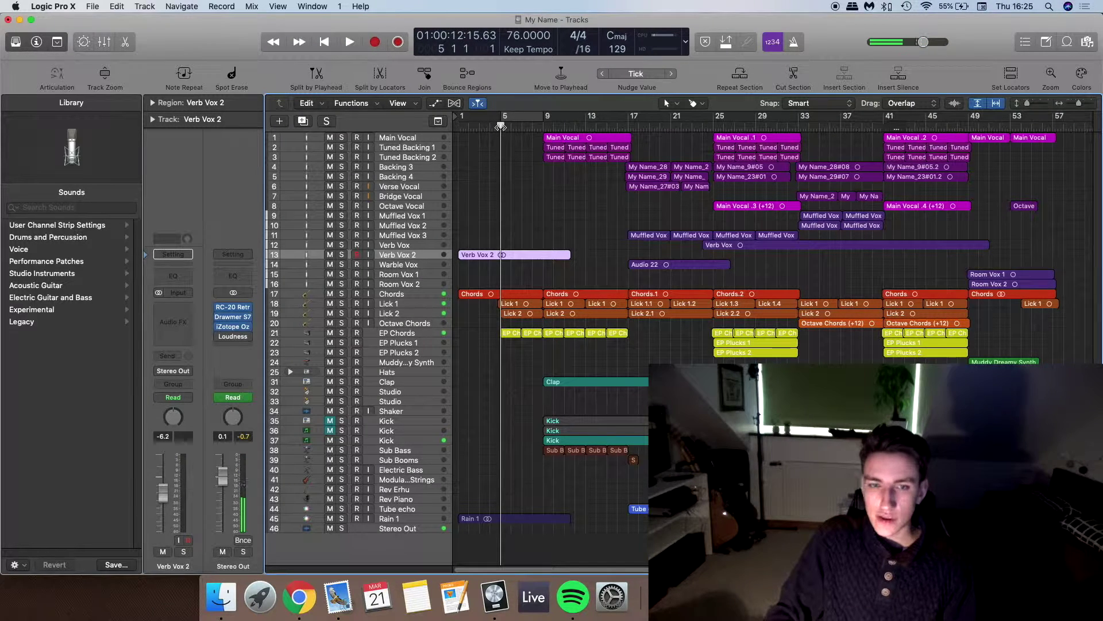
{"action": "key", "text": "Return"}
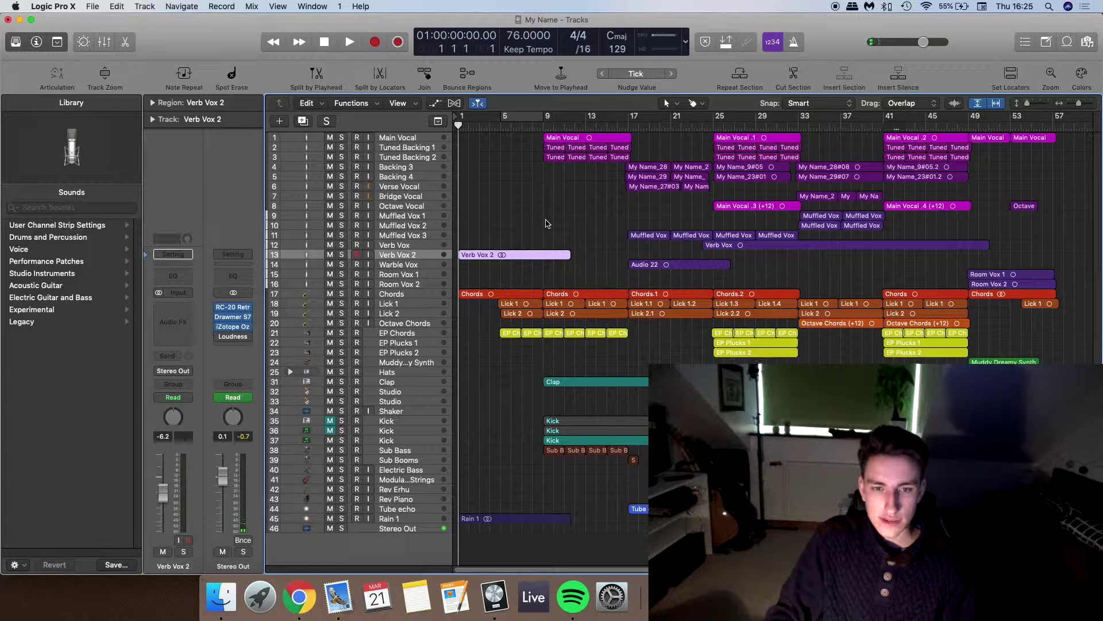
{"action": "left_click", "coordinate": [544, 224]}
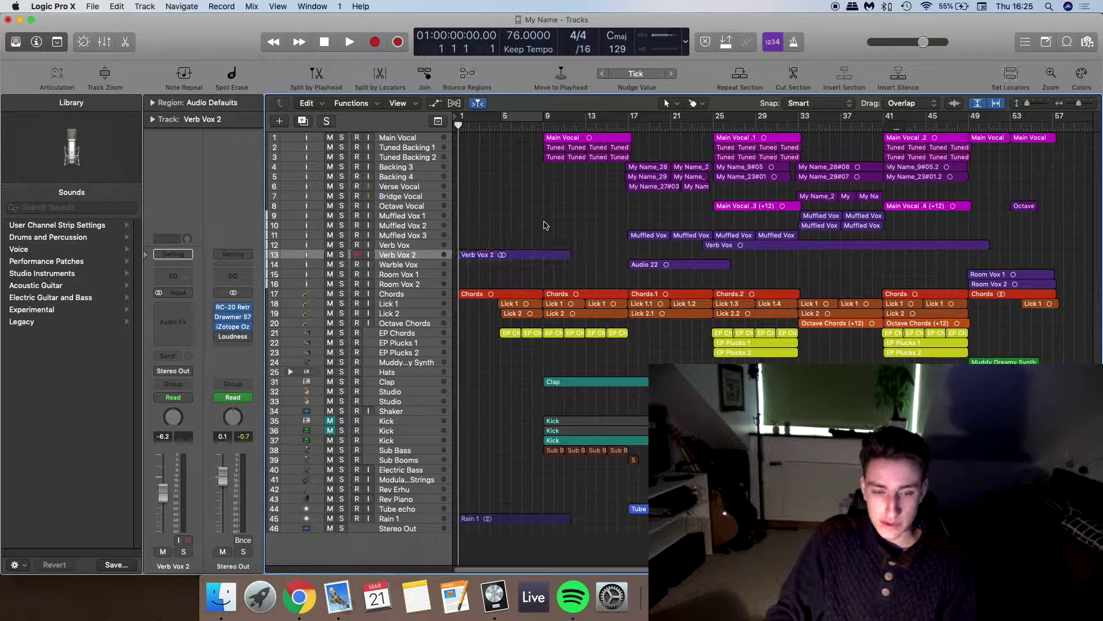
{"action": "left_click", "coordinate": [543, 126]}
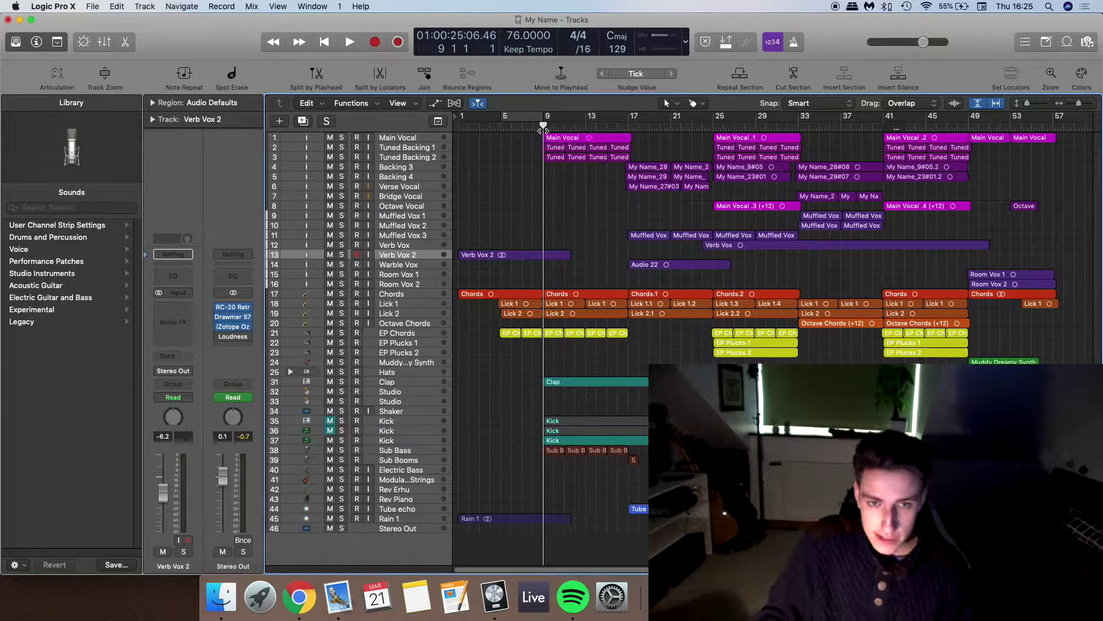
{"action": "left_click_drag", "start_coordinate": [543, 126], "coordinate": [533, 125]}
{"action": "key", "text": "space"}
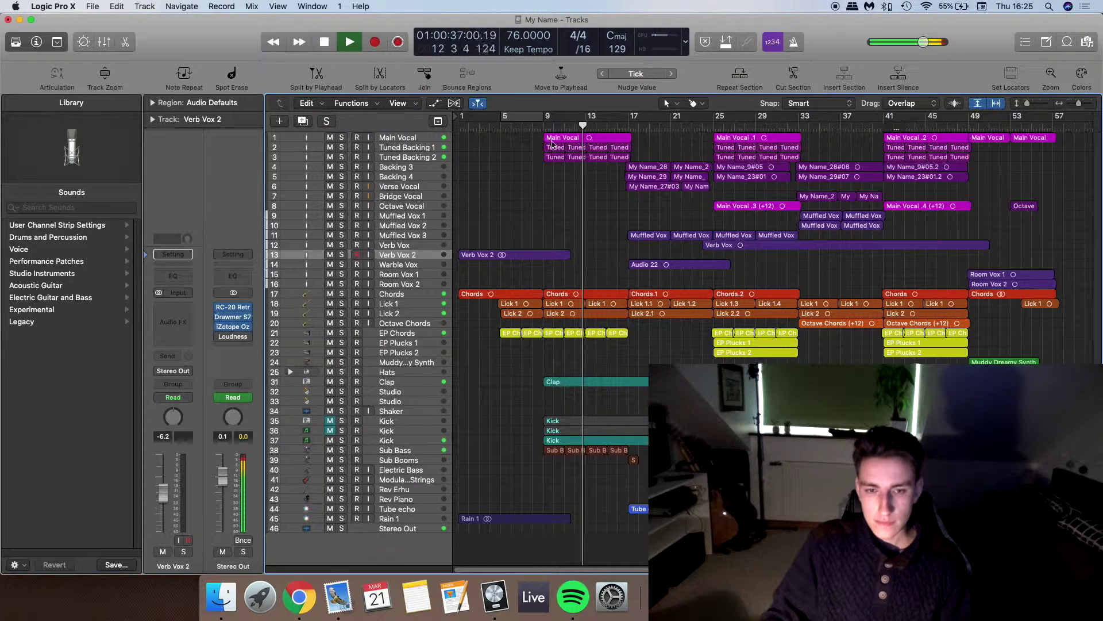
{"action": "key", "text": "space"}
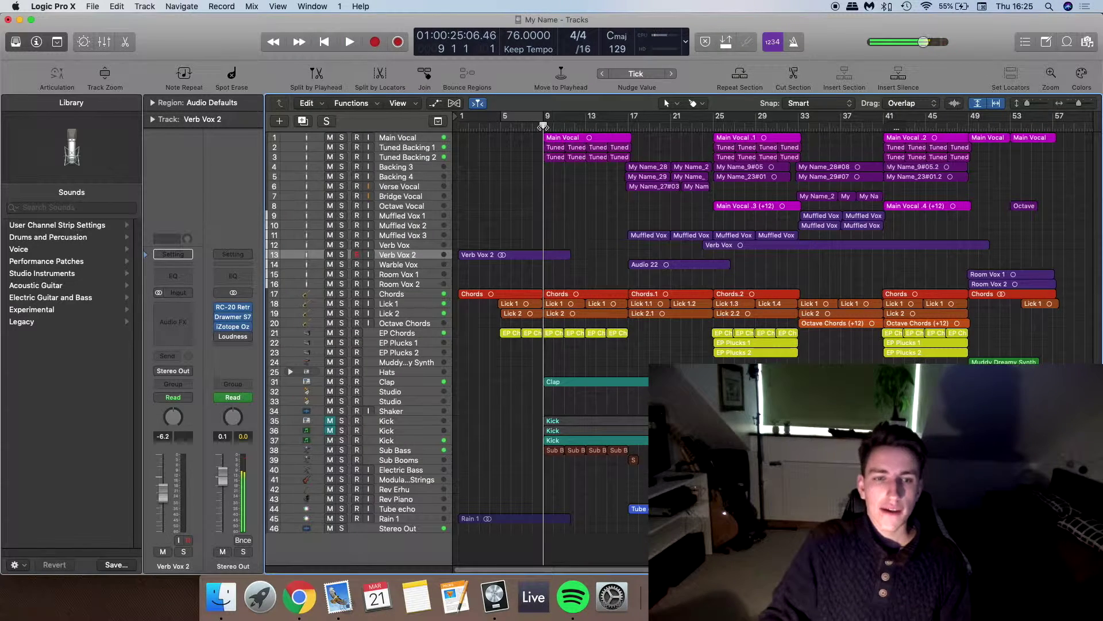
Solo Tuned Backing 1 and Tuned Backing 2, play them from bar 9, and clear all solos
{"action": "left_click_drag", "start_coordinate": [341, 147], "coordinate": [345, 151]}
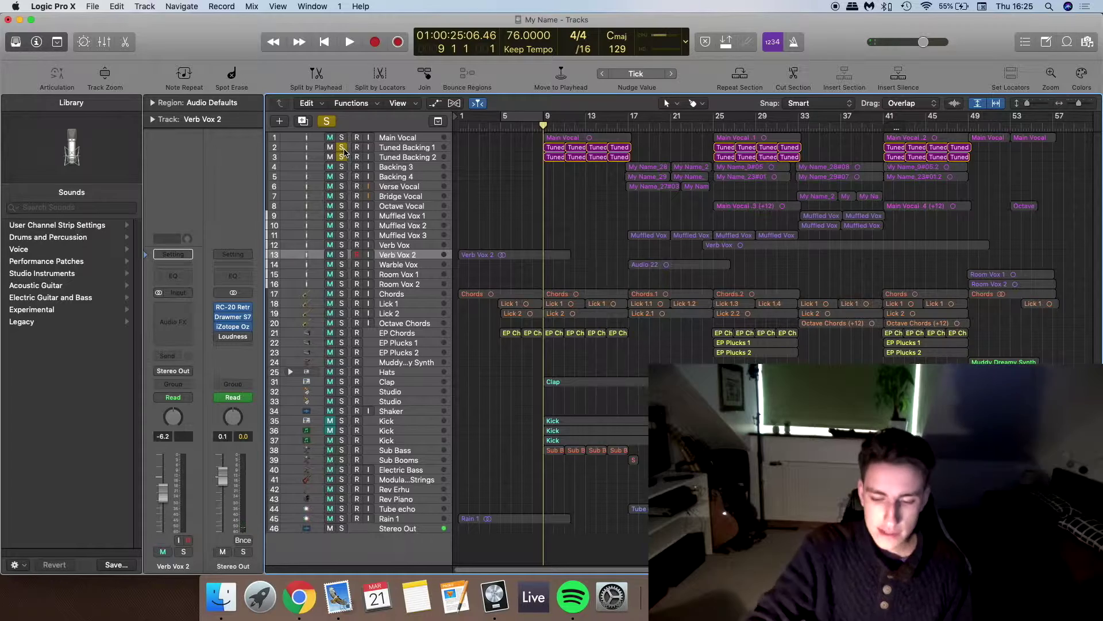
{"action": "key", "text": "space"}
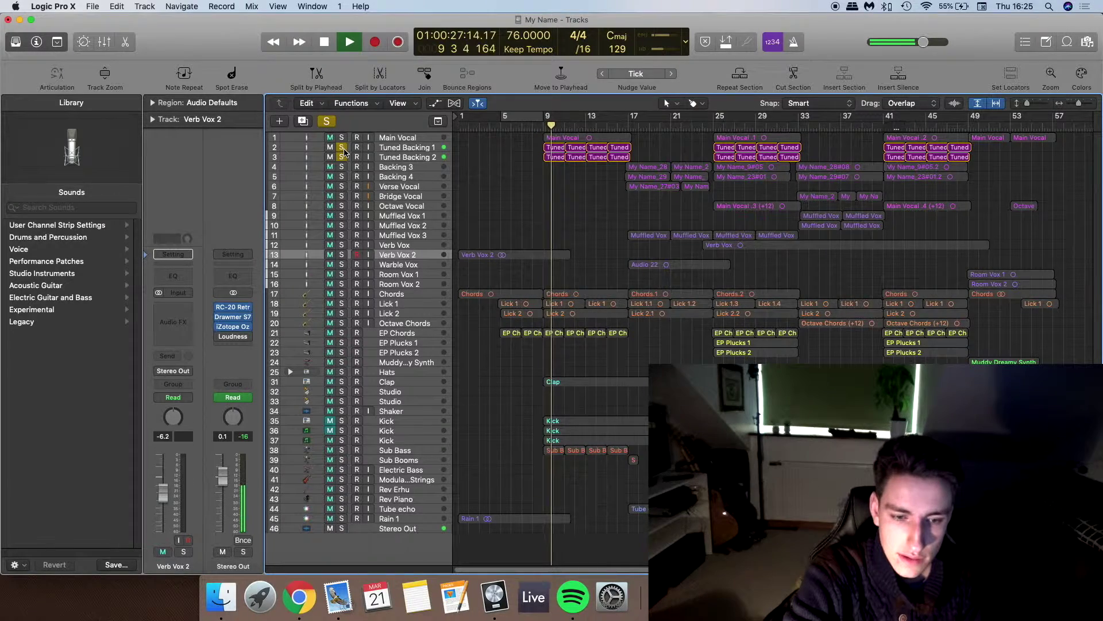
{"action": "key", "text": "space"}
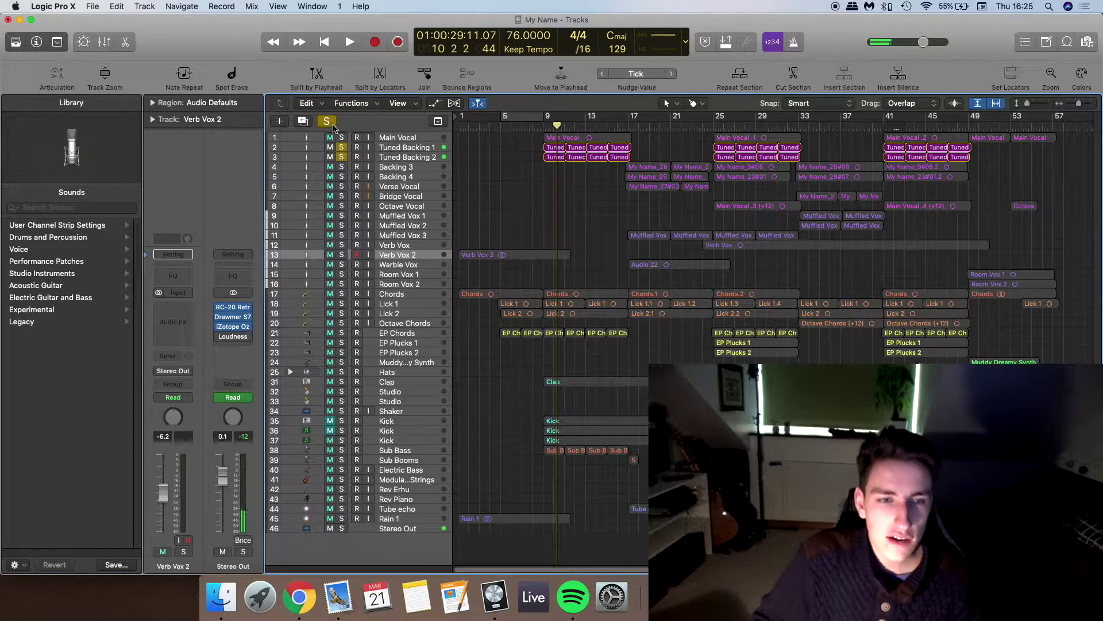
{"action": "left_click", "coordinate": [331, 123]}
Inspect the channel strips of both Tuned Backing tracks and the Pitch Correction settings on Tuned Backing 2
{"action": "left_click", "coordinate": [377, 148]}
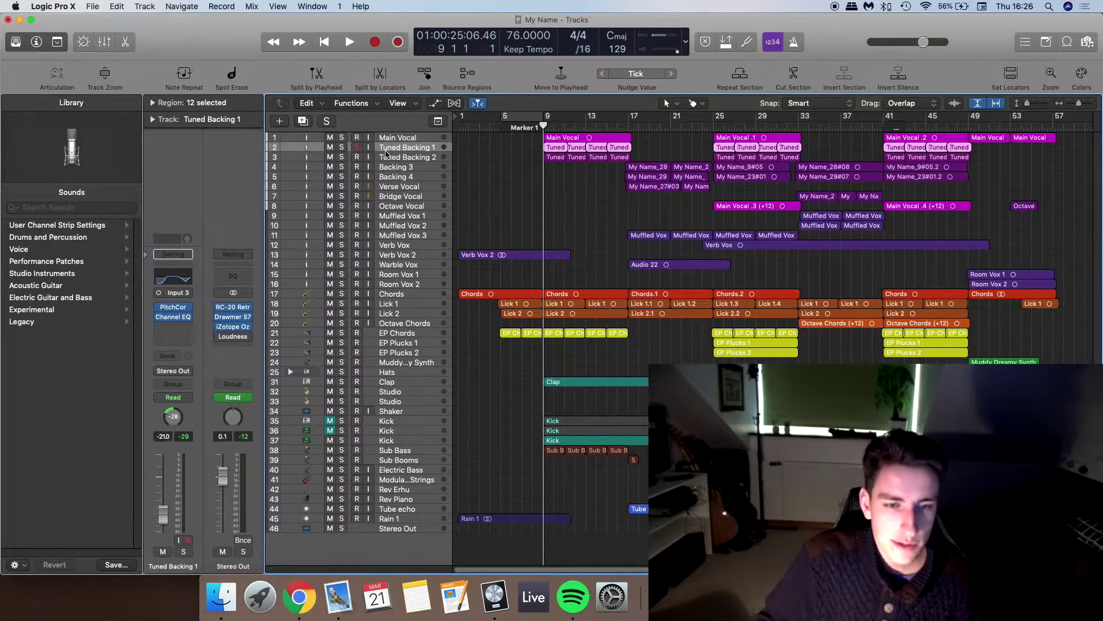
{"action": "left_click", "coordinate": [396, 156]}
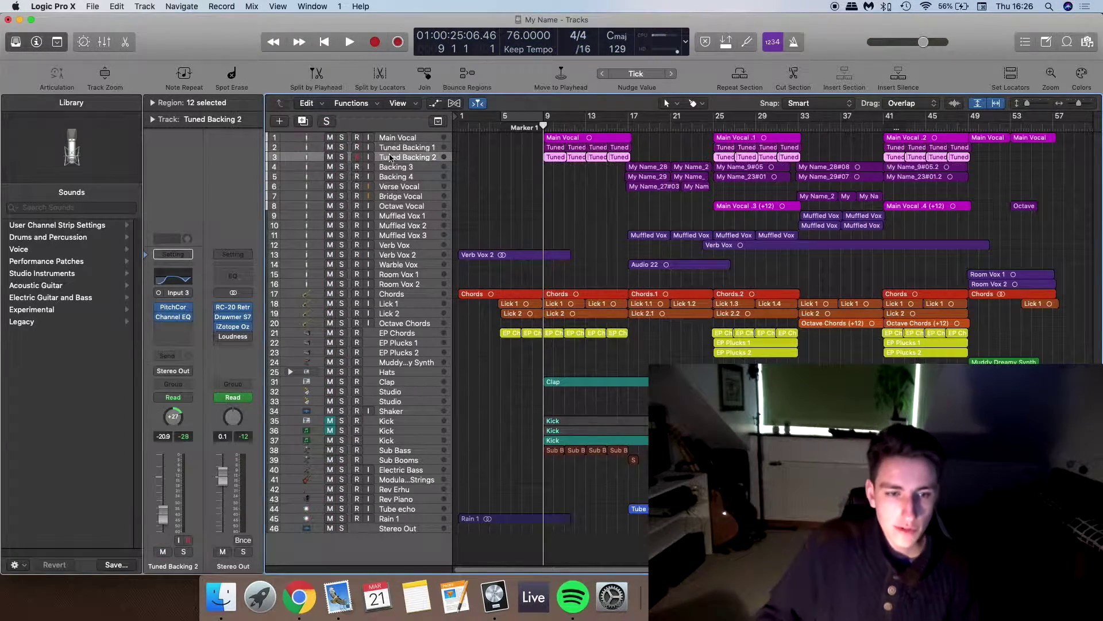
{"action": "left_click", "coordinate": [176, 312]}
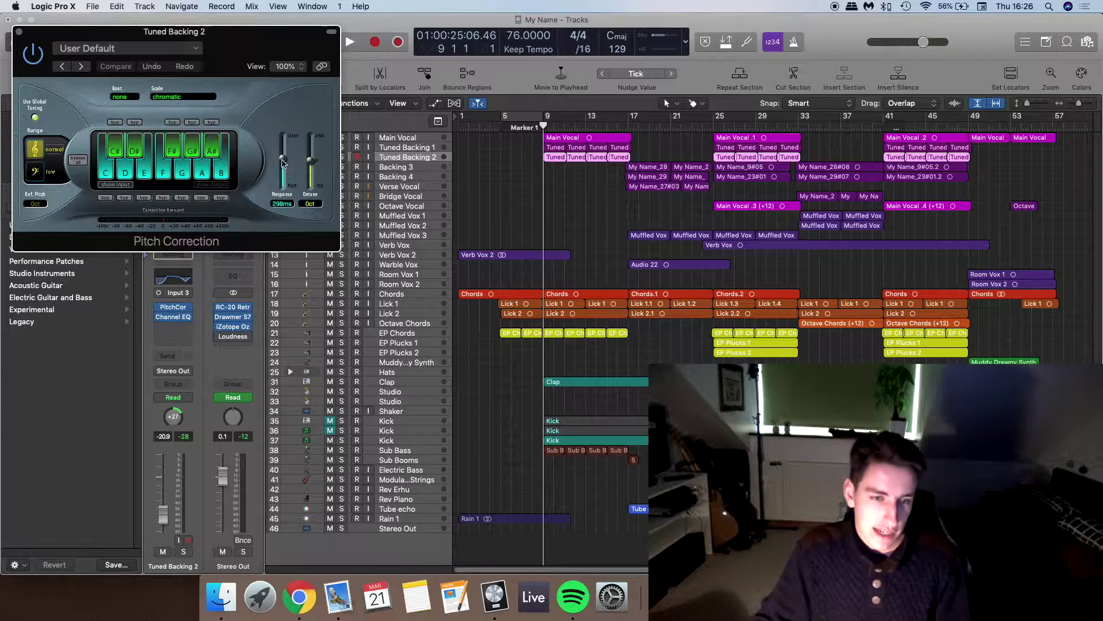
{"action": "left_click", "coordinate": [19, 32]}
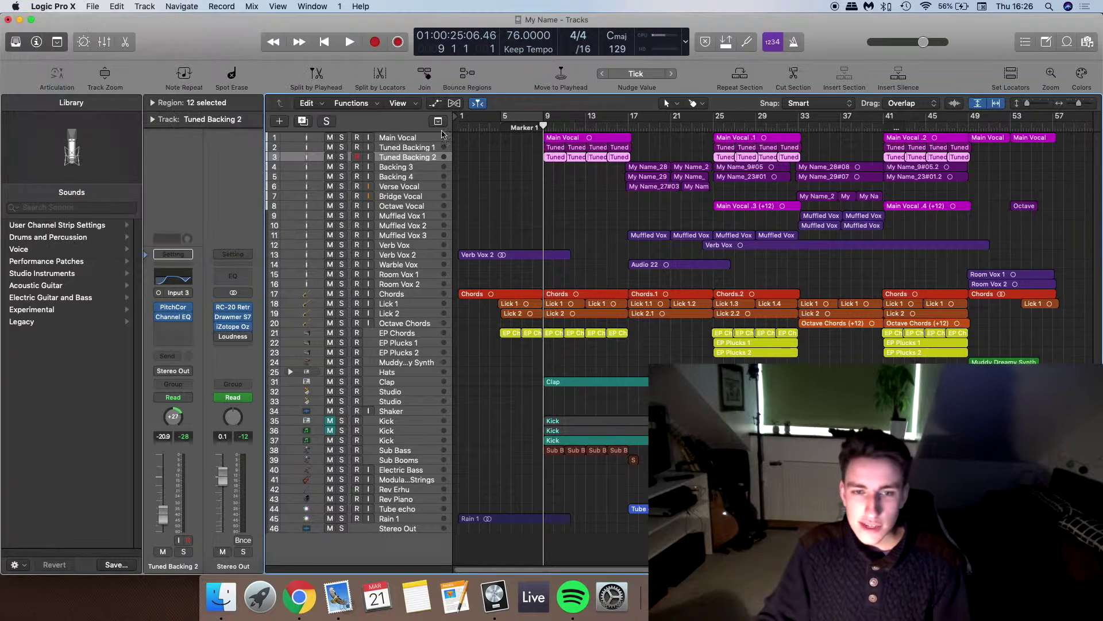
{"action": "left_click", "coordinate": [551, 167]}
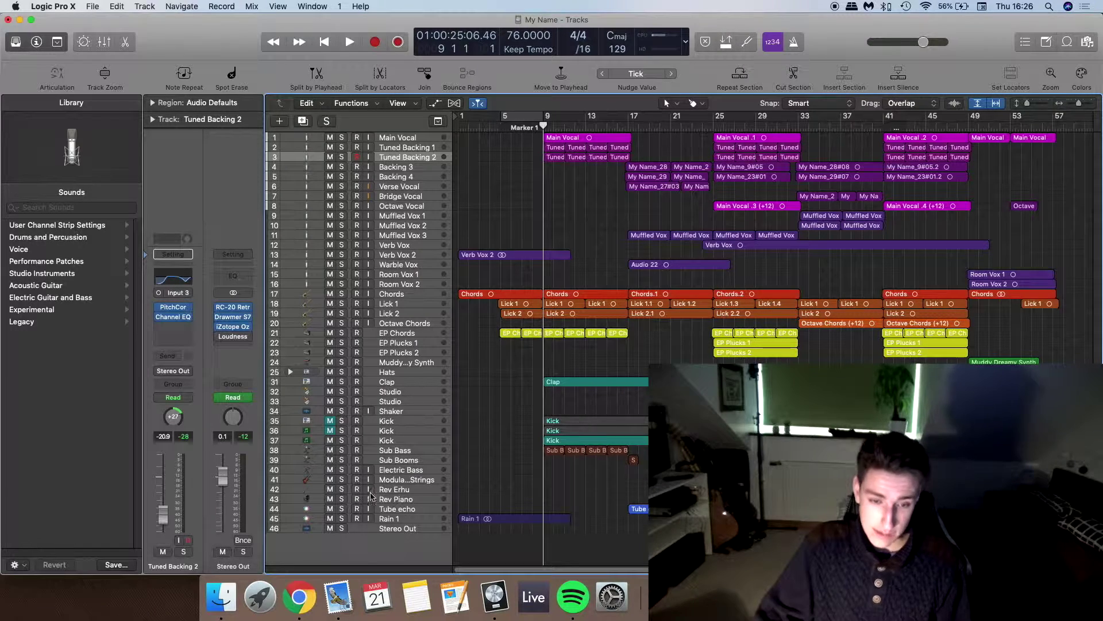
{"action": "left_click_drag", "start_coordinate": [340, 452], "coordinate": [340, 445]}
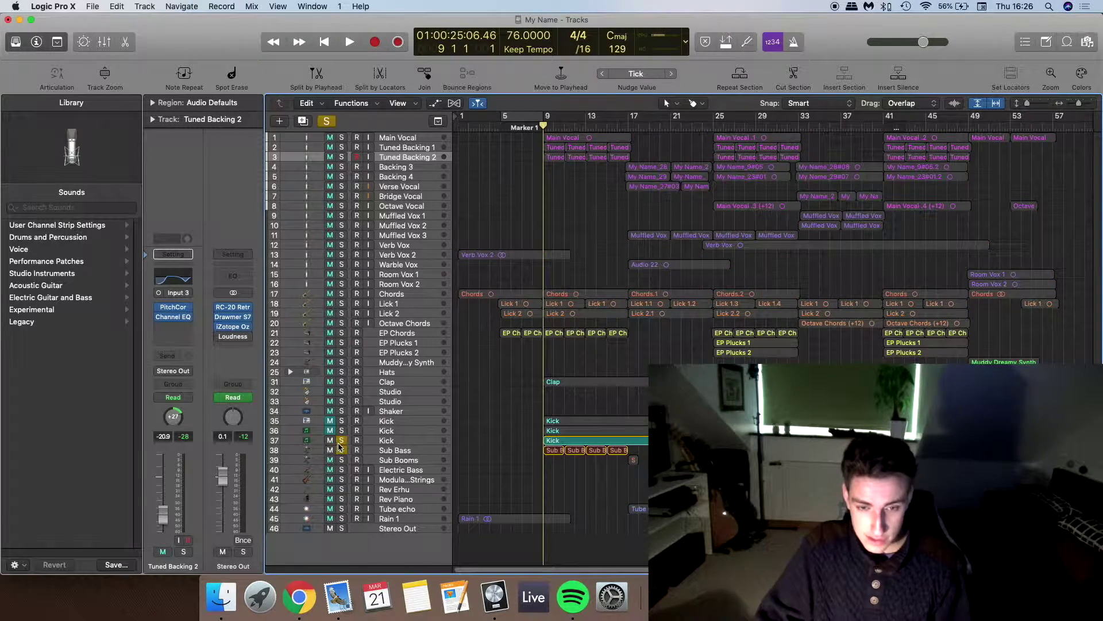
{"action": "left_click", "coordinate": [343, 382]}
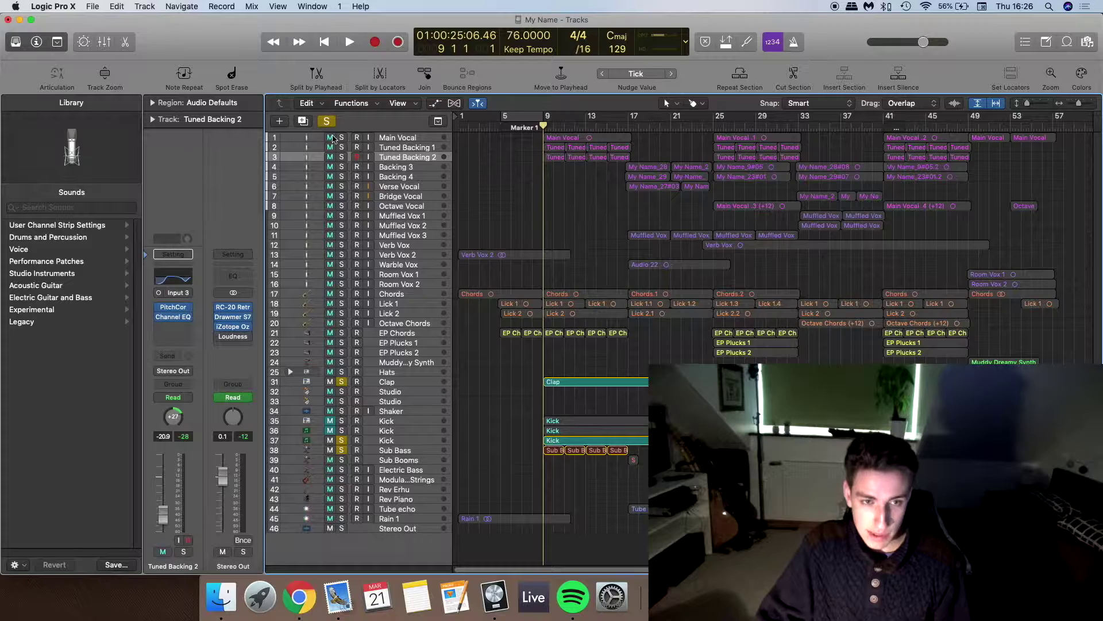
{"action": "left_click", "coordinate": [334, 121]}
Play the full mix from bar 9, solo Kick (track 37), Sub Bass and Clap during playback, then stop and clear the solos
{"action": "key", "text": "space"}
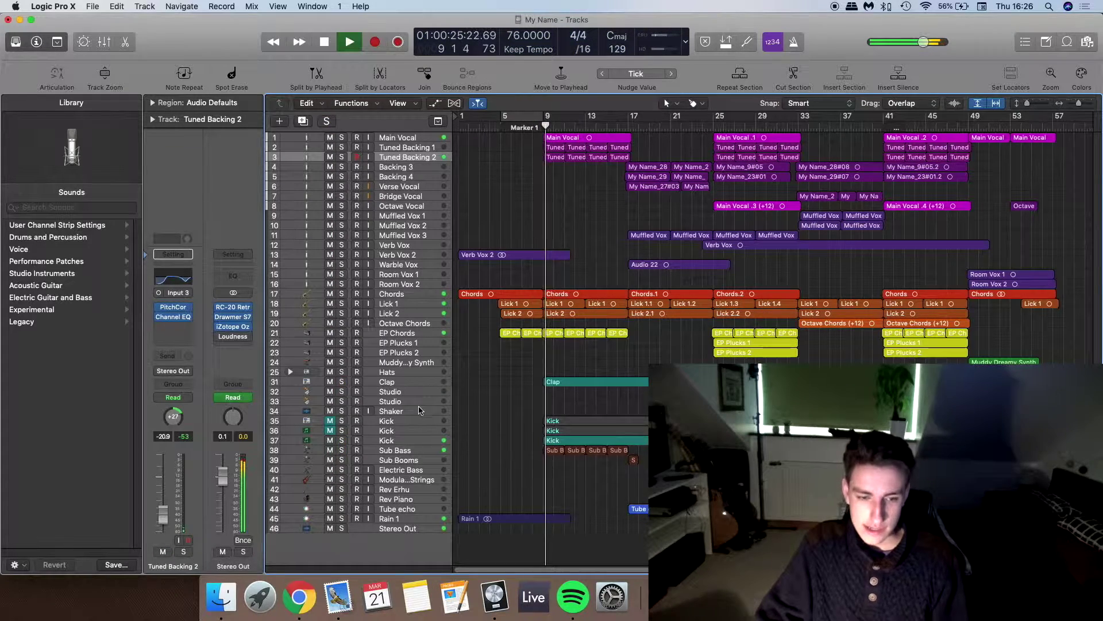
{"action": "left_click", "coordinate": [342, 440]}
{"action": "left_click", "coordinate": [343, 450]}
{"action": "left_click", "coordinate": [343, 382]}
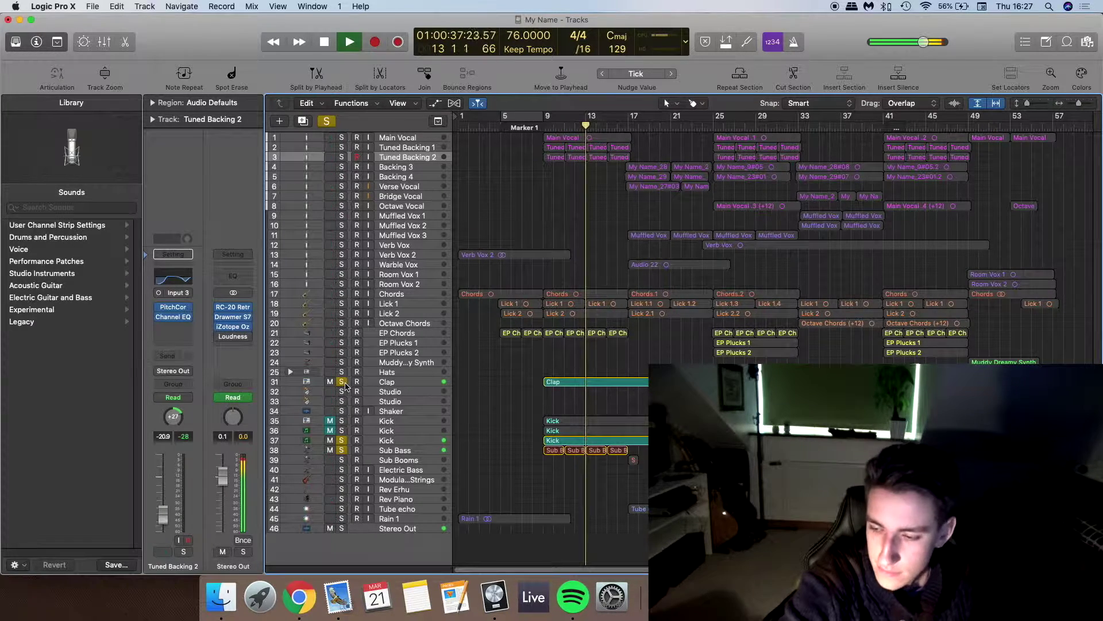
{"action": "key", "text": "space"}
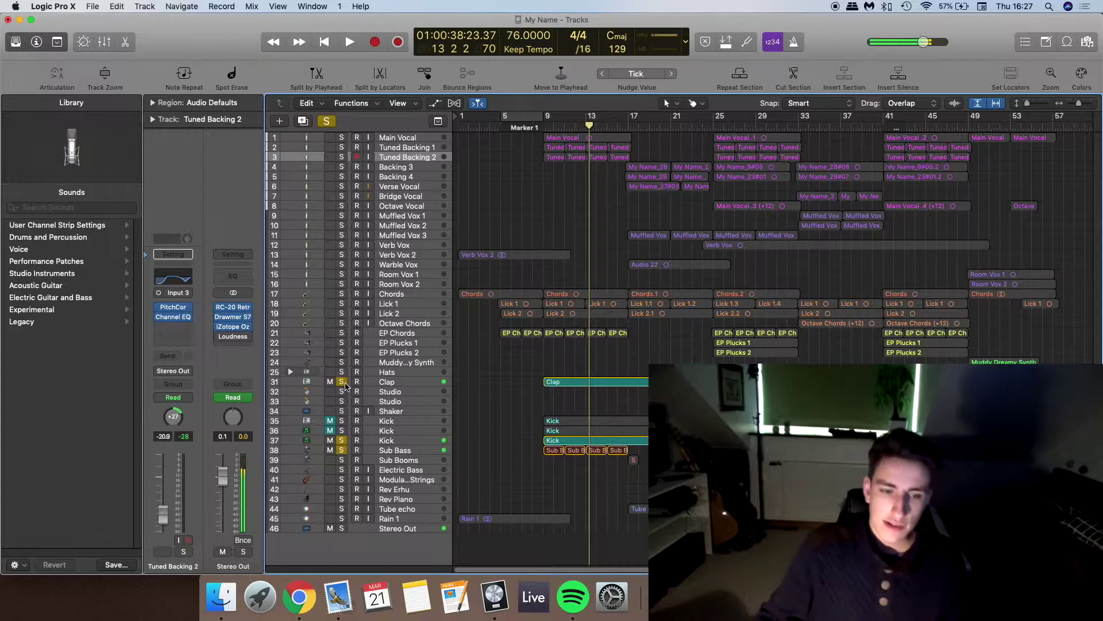
{"action": "left_click", "coordinate": [343, 383]}
{"action": "left_click", "coordinate": [346, 440]}
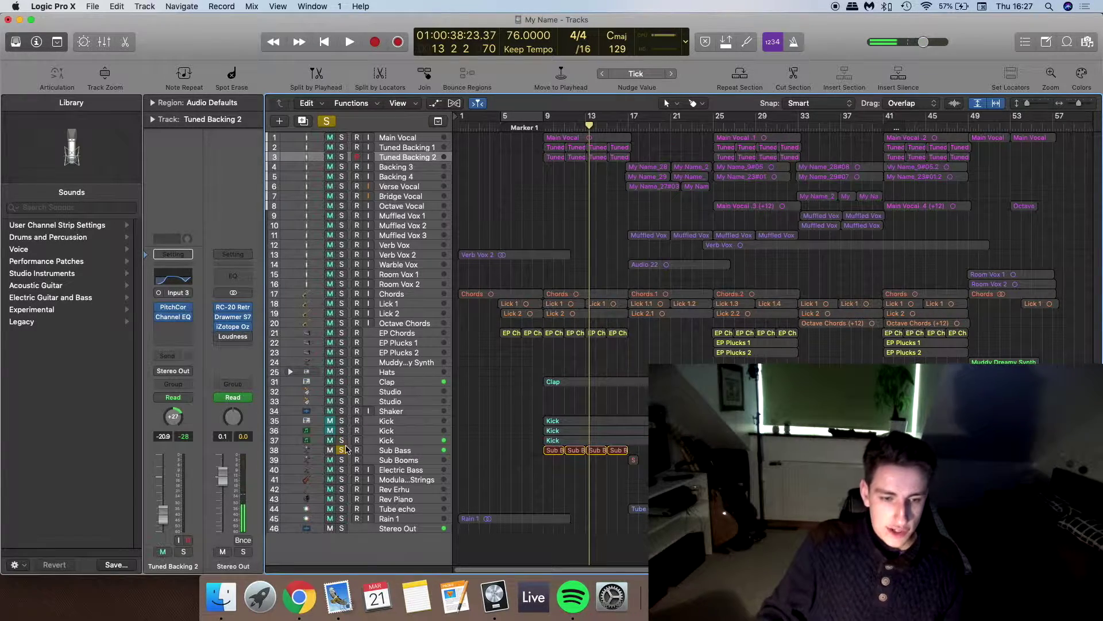
{"action": "left_click", "coordinate": [346, 451]}
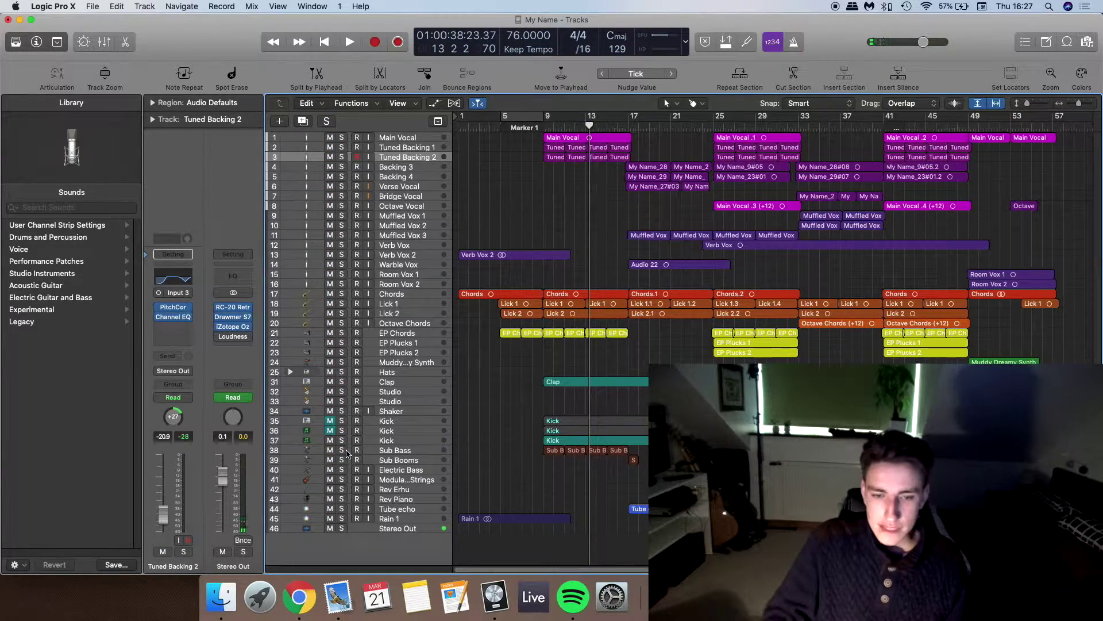
Play the full arrangement from just before bar 17 to hear the verse enter, and stop during bar 19
{"action": "left_click", "coordinate": [538, 127]}
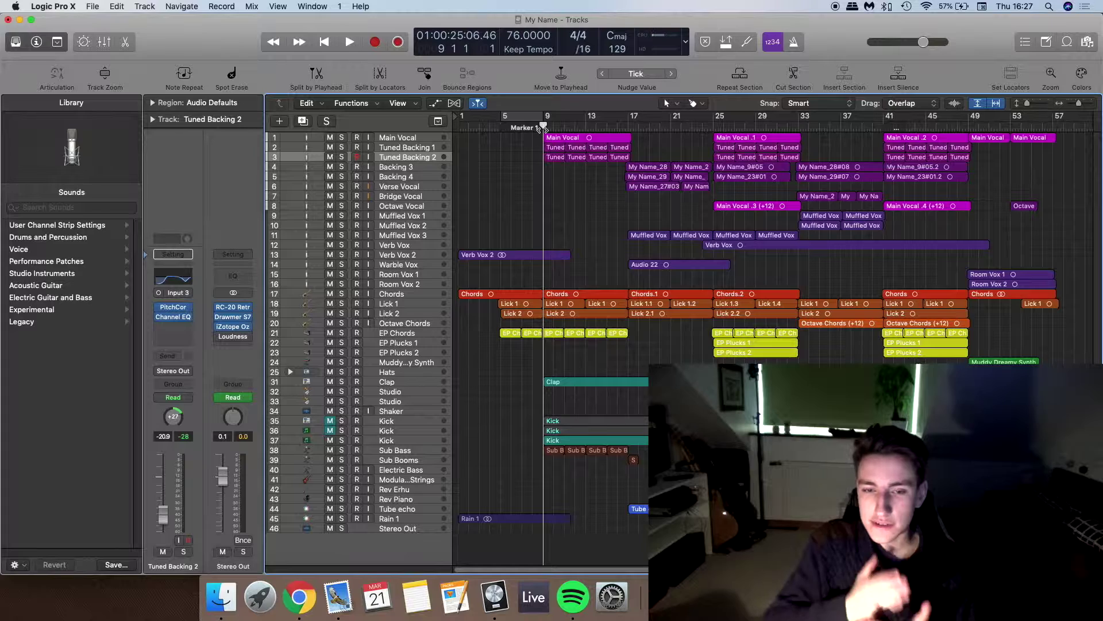
{"action": "left_click_drag", "start_coordinate": [543, 129], "coordinate": [619, 125]}
{"action": "key", "text": "space"}
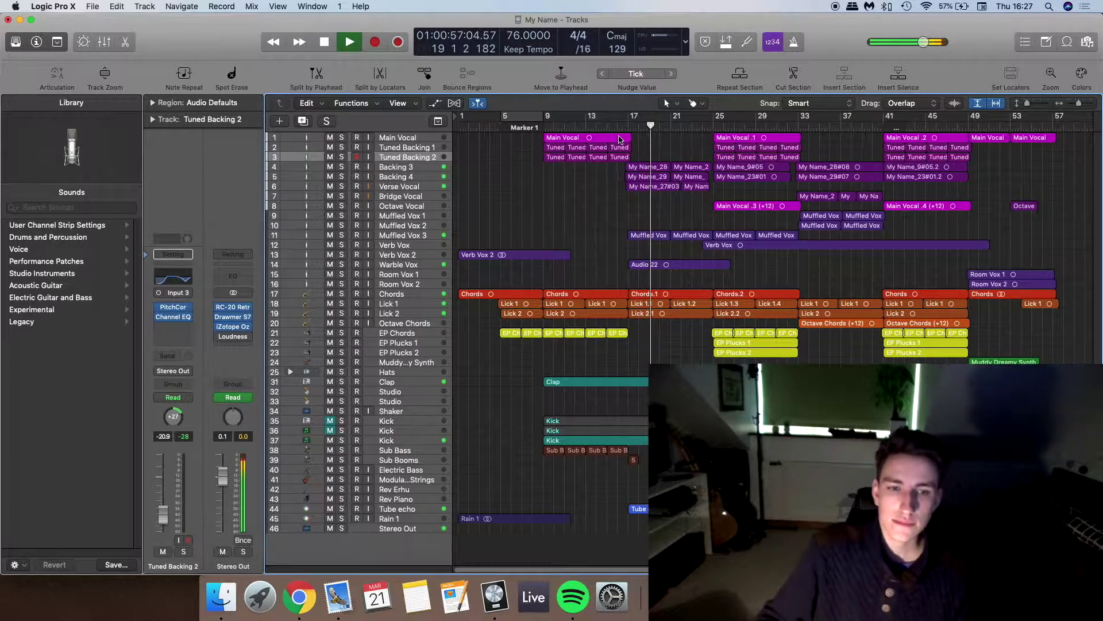
{"action": "key", "text": "space"}
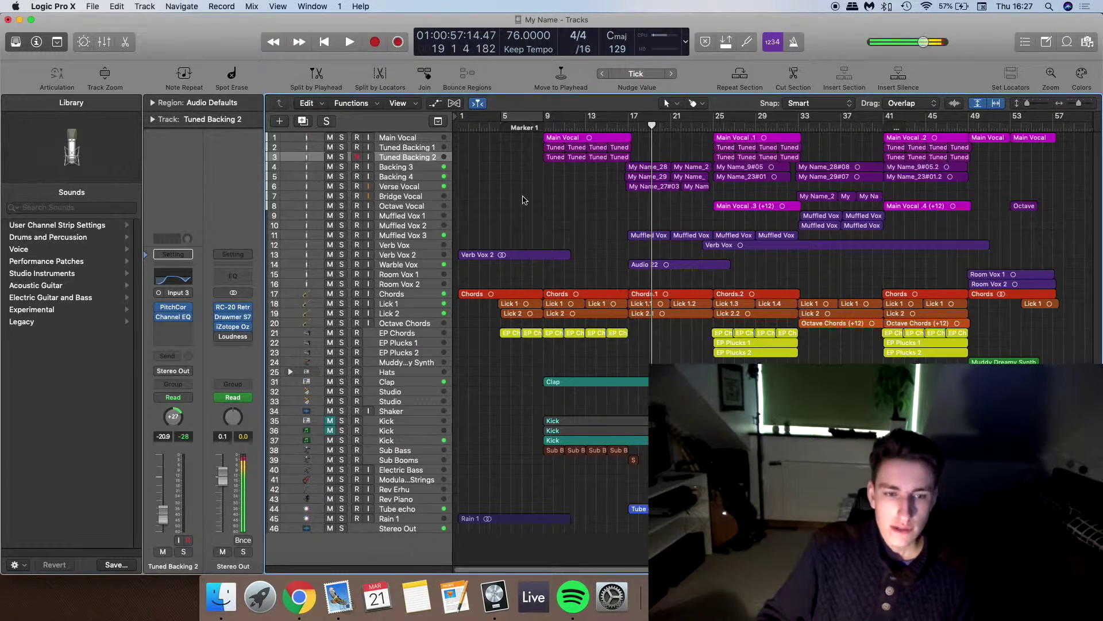
Open the Space Designer effect on the Verse Vocal track and examine its sampled impulse response
{"action": "left_click", "coordinate": [409, 187]}
{"action": "left_click", "coordinate": [174, 321]}
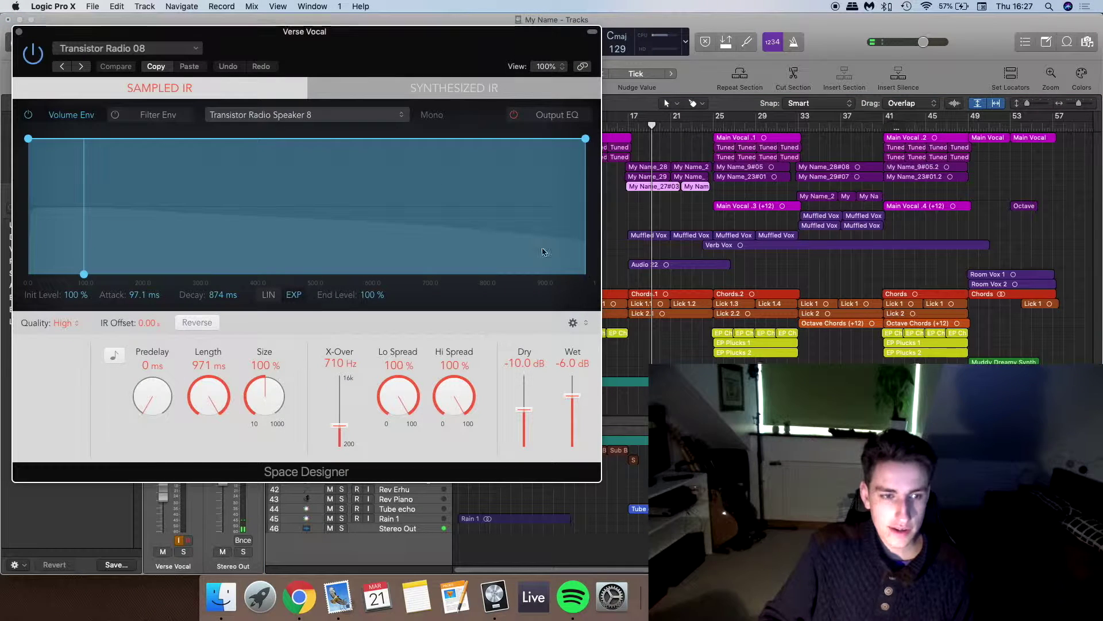
{"action": "left_click", "coordinate": [307, 114]}
{"action": "left_click", "coordinate": [310, 123]}
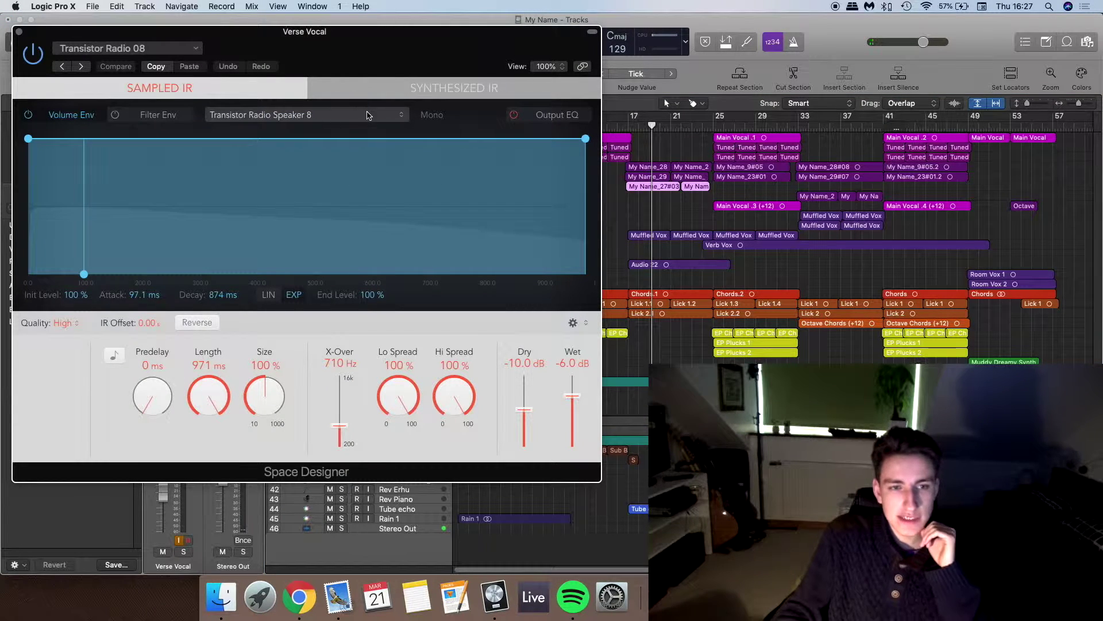
{"action": "left_click", "coordinate": [373, 122]}
{"action": "key", "text": "Escape"}
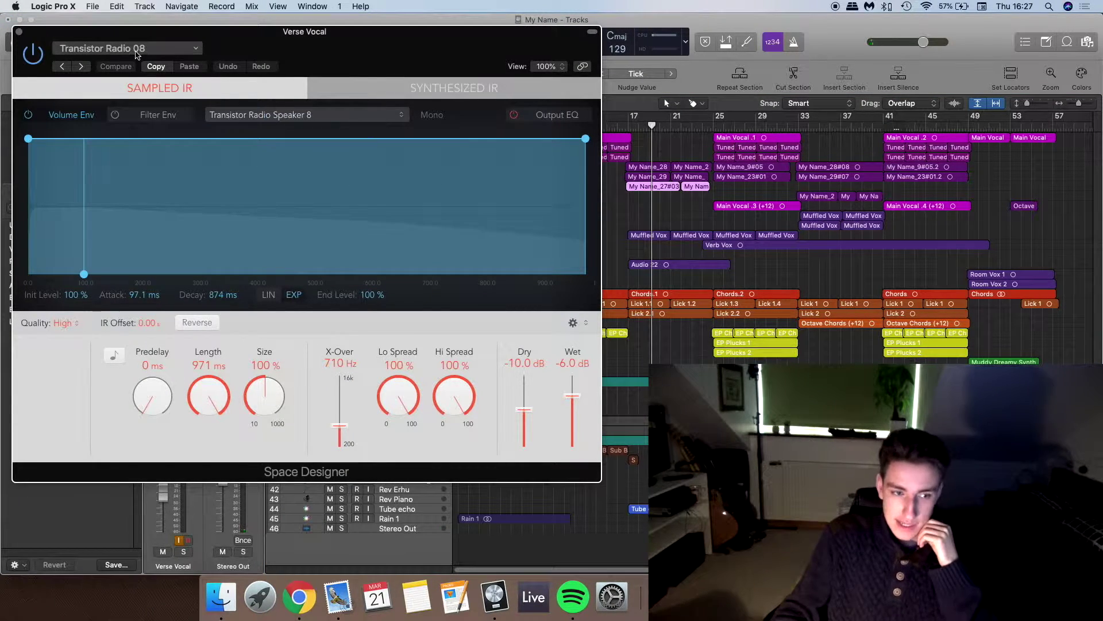
Browse Space Designer's Warped Effects speaker presets without choosing one, and close the effect window
{"action": "left_click", "coordinate": [126, 48]}
{"action": "mouse_move", "coordinate": [98, 300]}
{"action": "mouse_move", "coordinate": [381, 356]}
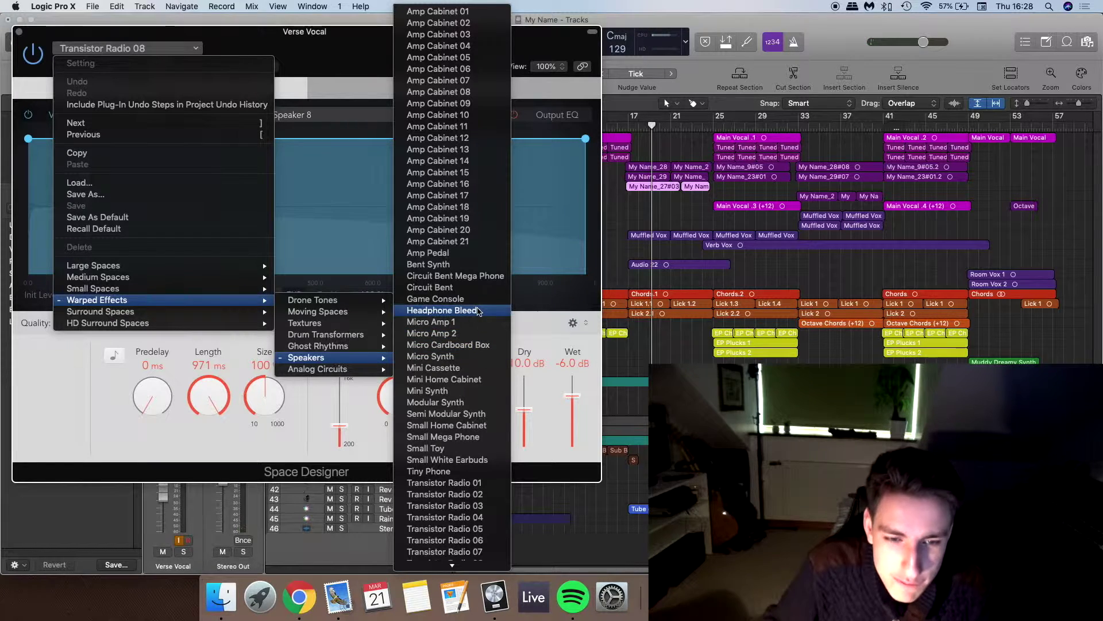
{"action": "scroll", "coordinate": [468, 382], "scroll_direction": "down", "scroll_amount": 2}
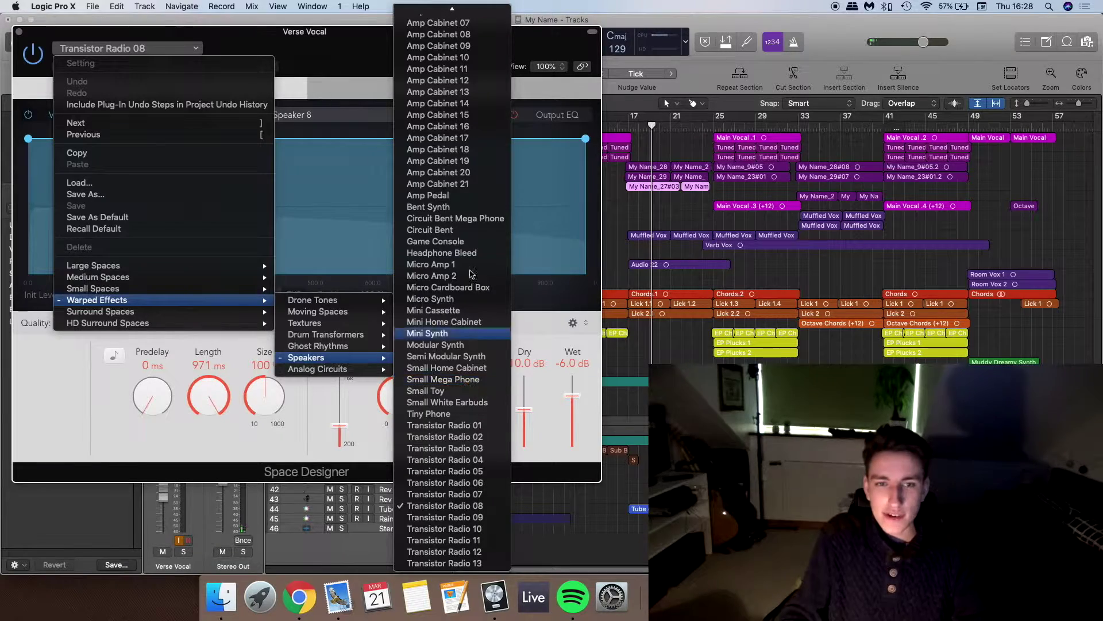
{"action": "left_click", "coordinate": [18, 37]}
{"action": "left_click", "coordinate": [19, 31]}
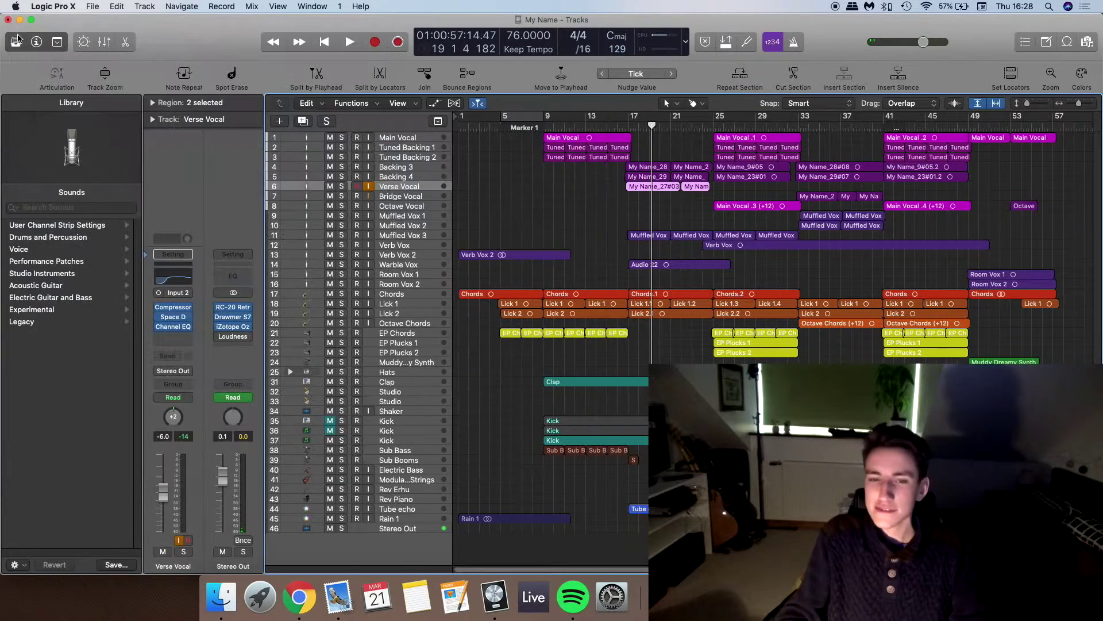
Audition the Verse Vocal track in solo, then clear the solo and turn off the track's input monitoring
{"action": "left_click", "coordinate": [341, 186]}
{"action": "key", "text": "space"}
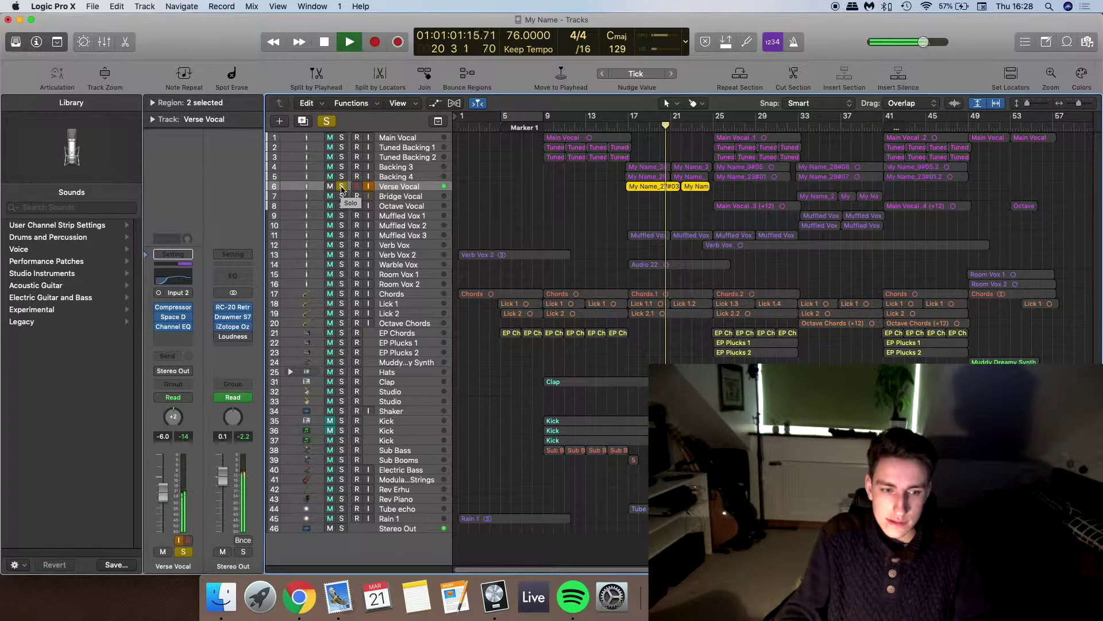
{"action": "key", "text": "space"}
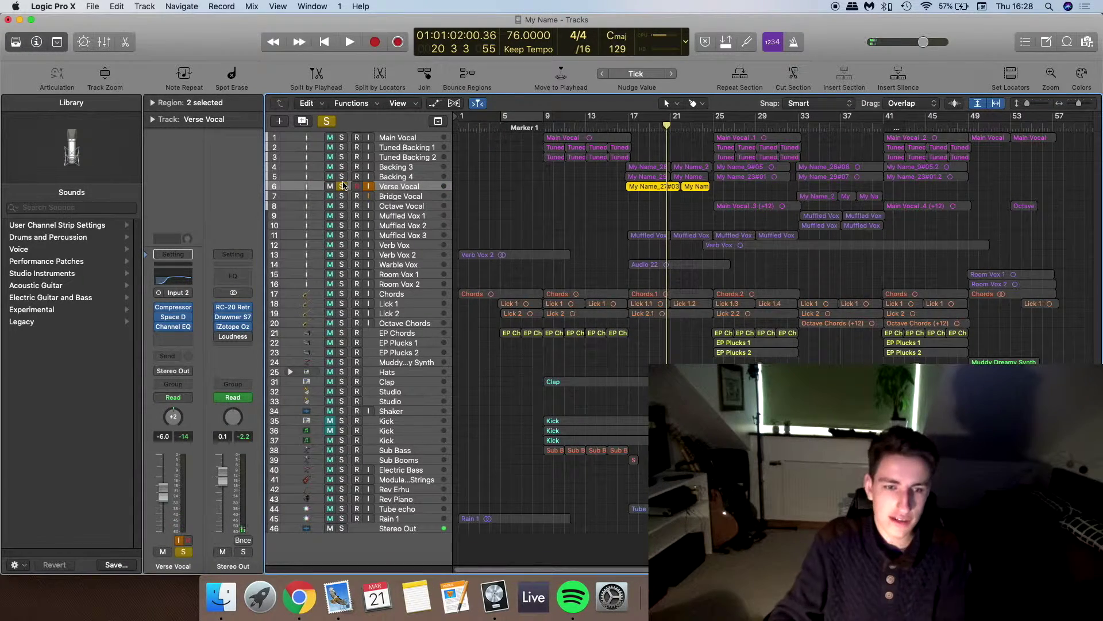
{"action": "left_click", "coordinate": [368, 186]}
{"action": "key", "text": "s"}
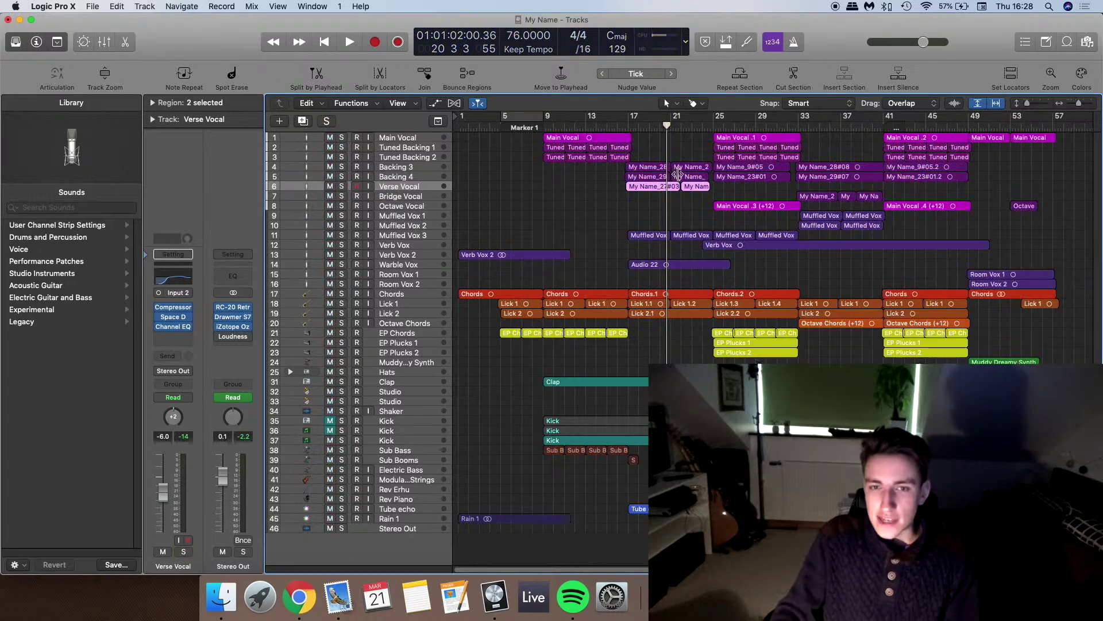
Solo Muffled Vox 3, play it from bar 17 with its channel strip shown, then stop and clear the solo
{"action": "left_click", "coordinate": [627, 125]}
{"action": "left_click_drag", "start_coordinate": [625, 129], "coordinate": [627, 125]}
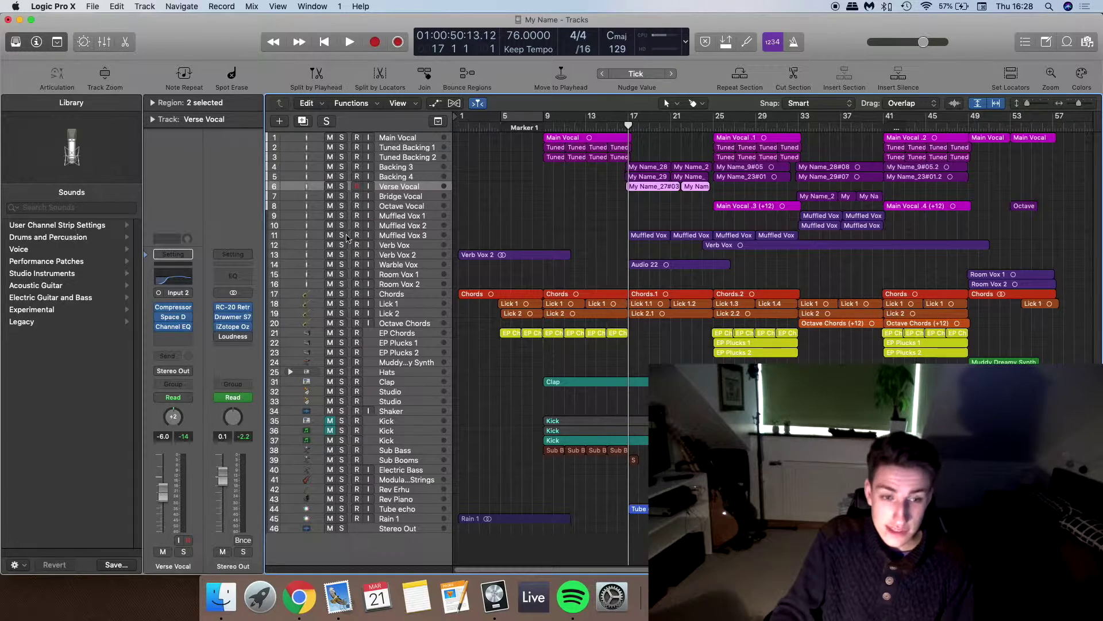
{"action": "left_click", "coordinate": [342, 236]}
{"action": "key", "text": "space"}
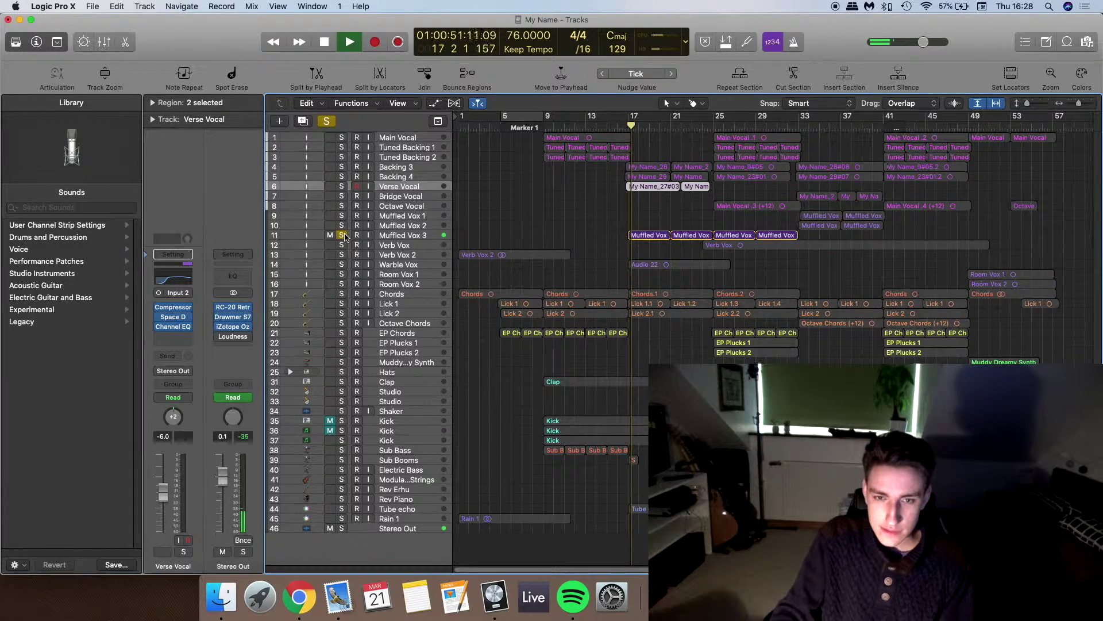
{"action": "left_click", "coordinate": [400, 236]}
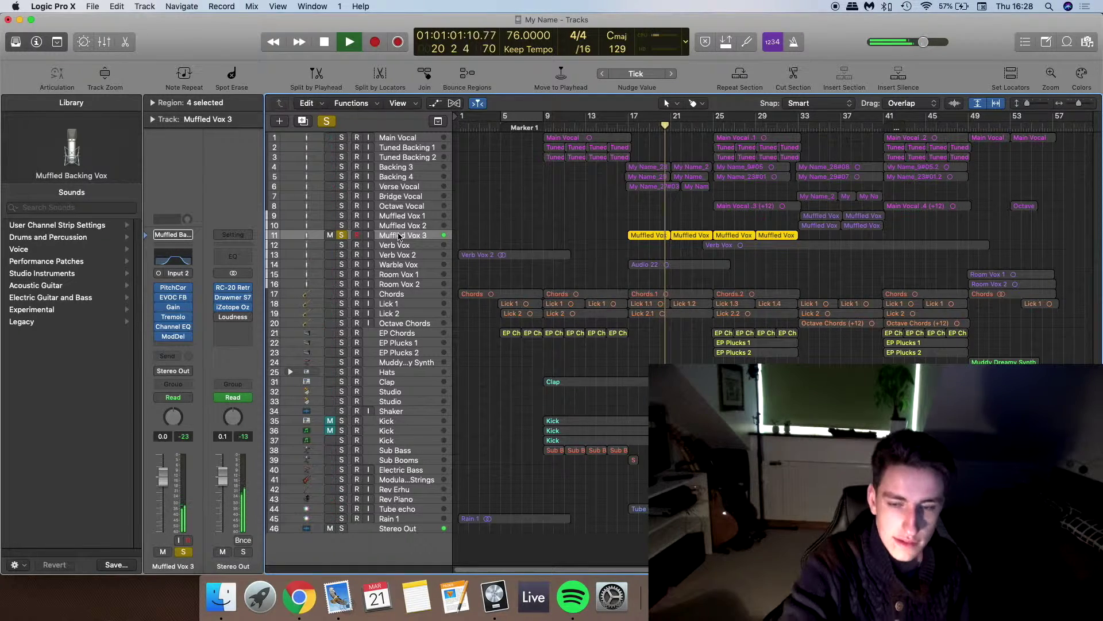
{"action": "key", "text": "space"}
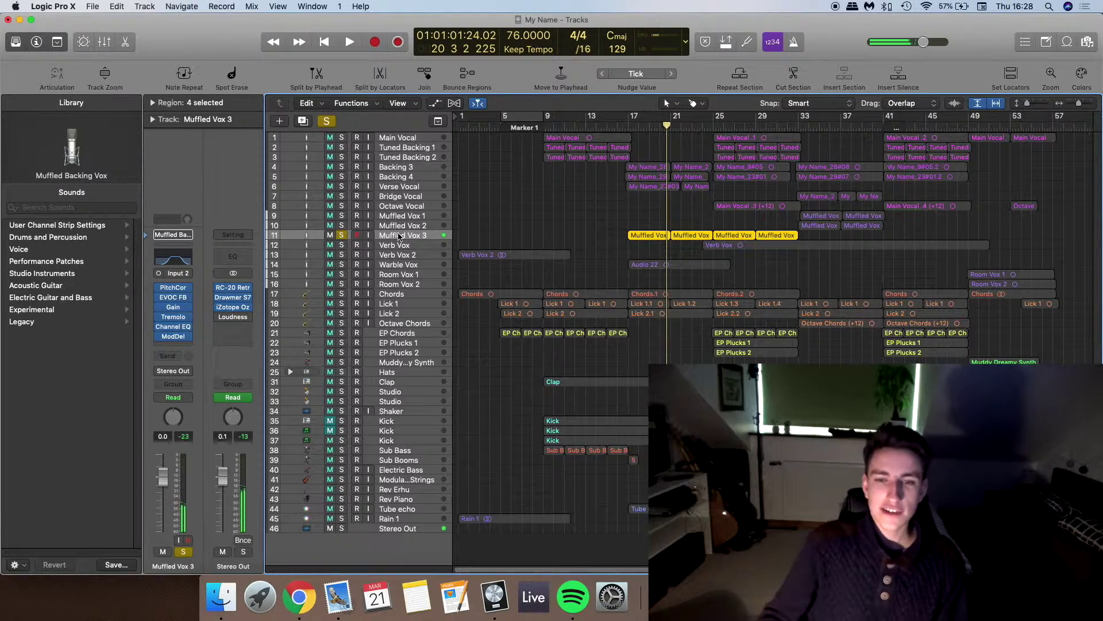
{"action": "left_click", "coordinate": [342, 235]}
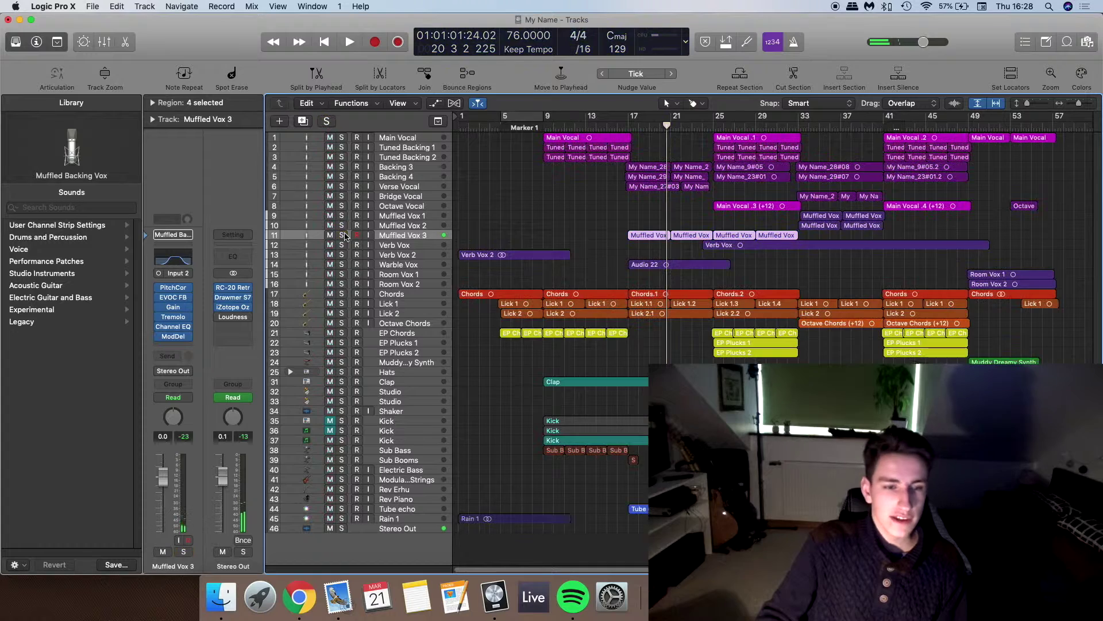
Set the Pitch Correction response on Muffled Vox 3 to 0.00 ms and play the mix with the track's other effects bypassed
{"action": "left_click", "coordinate": [174, 289]}
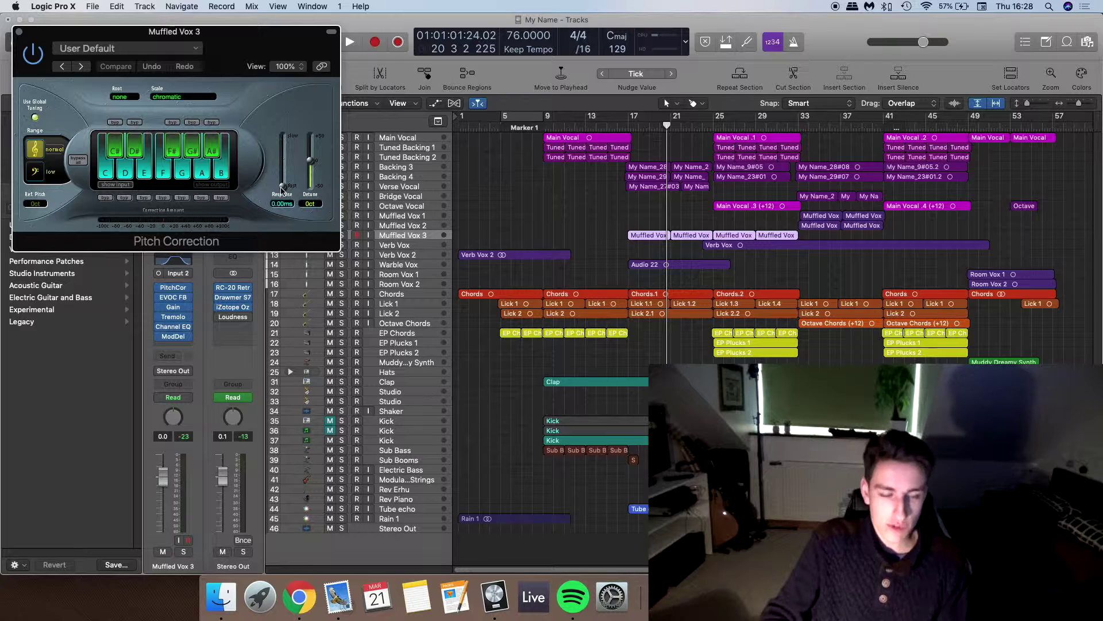
{"action": "left_click_drag", "start_coordinate": [282, 189], "coordinate": [286, 194]}
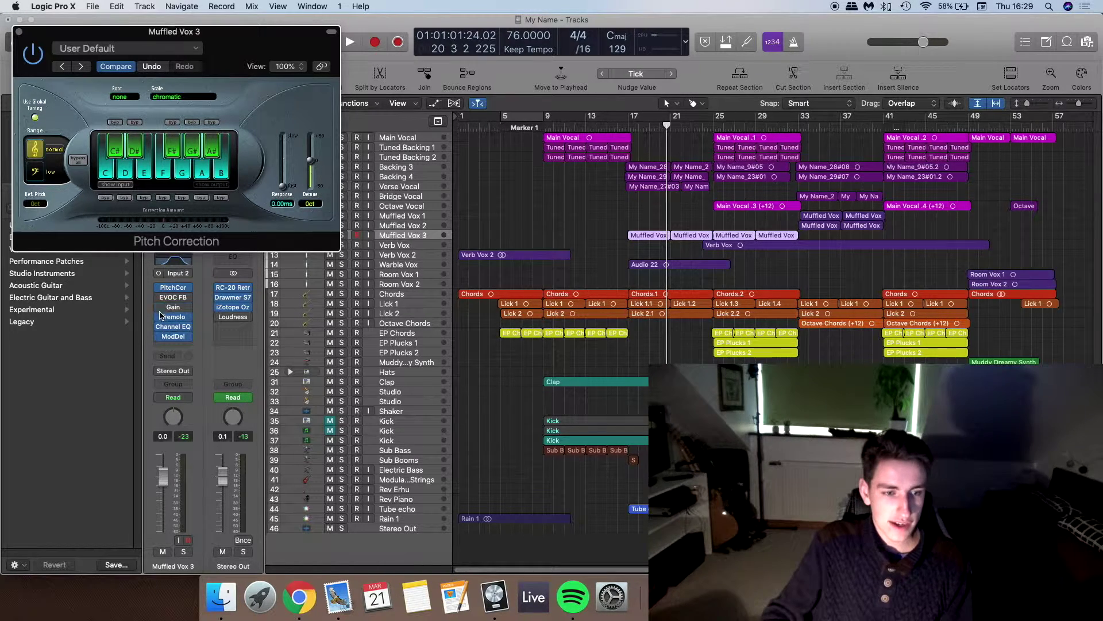
{"action": "key", "text": "space"}
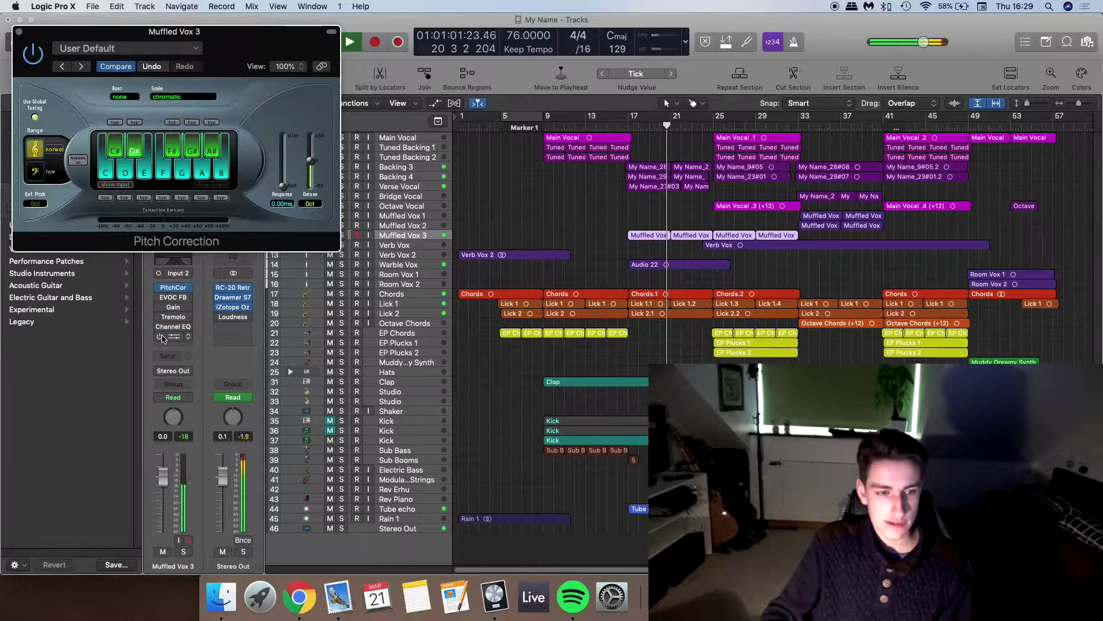
Solo Muffled Vox 3 and play it while re-enabling its bypassed effects one by one, through Channel EQ and ModDel
{"action": "left_click", "coordinate": [183, 551]}
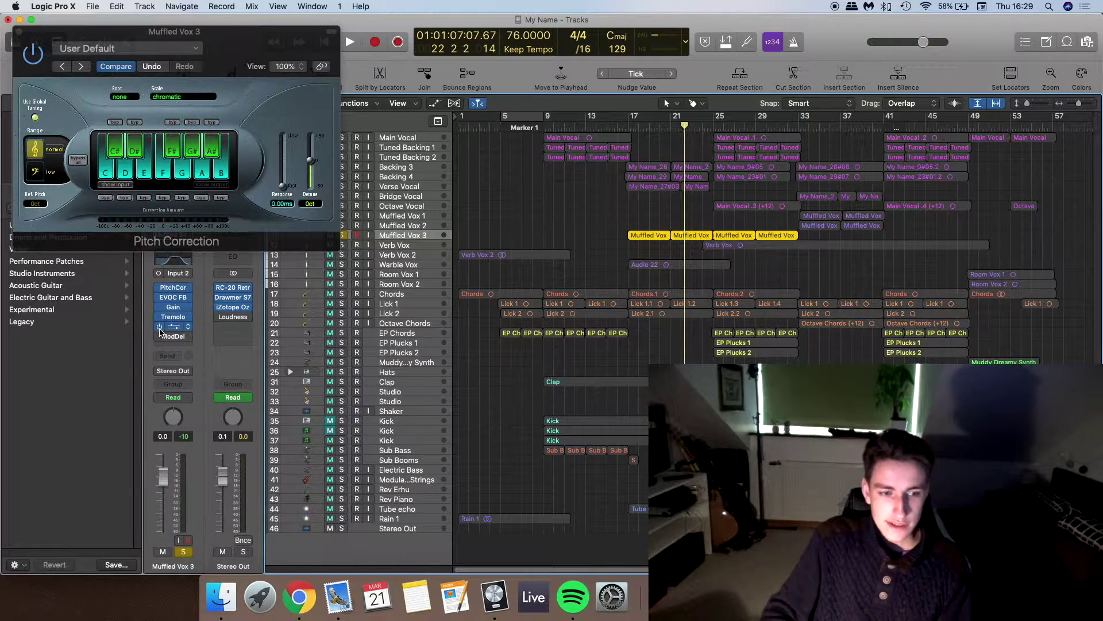
{"action": "key", "text": "space"}
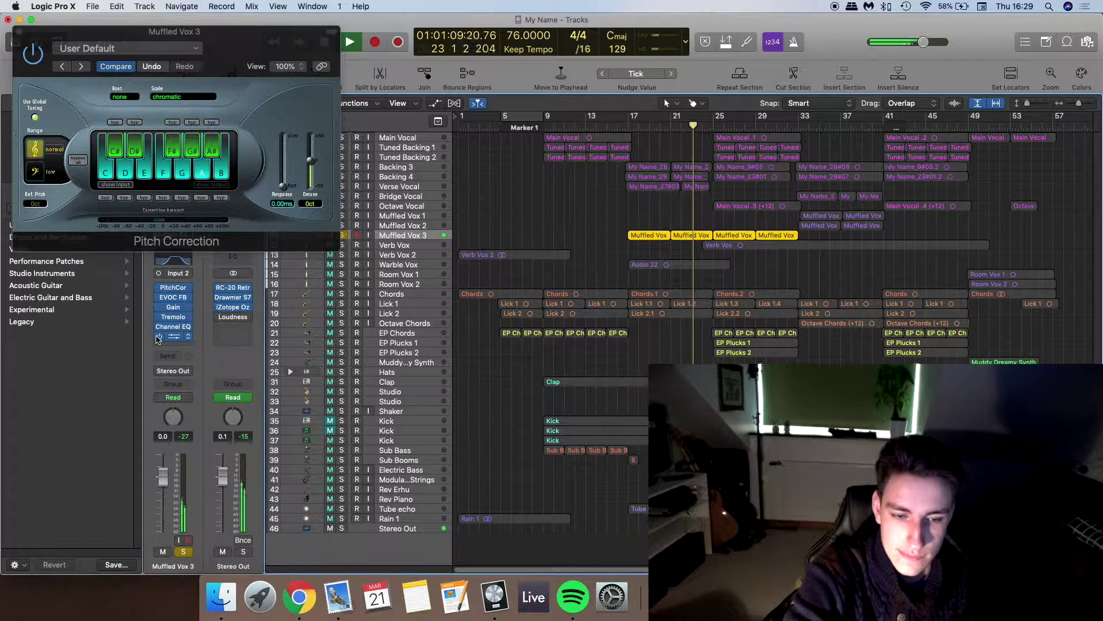
{"action": "key", "text": "space"}
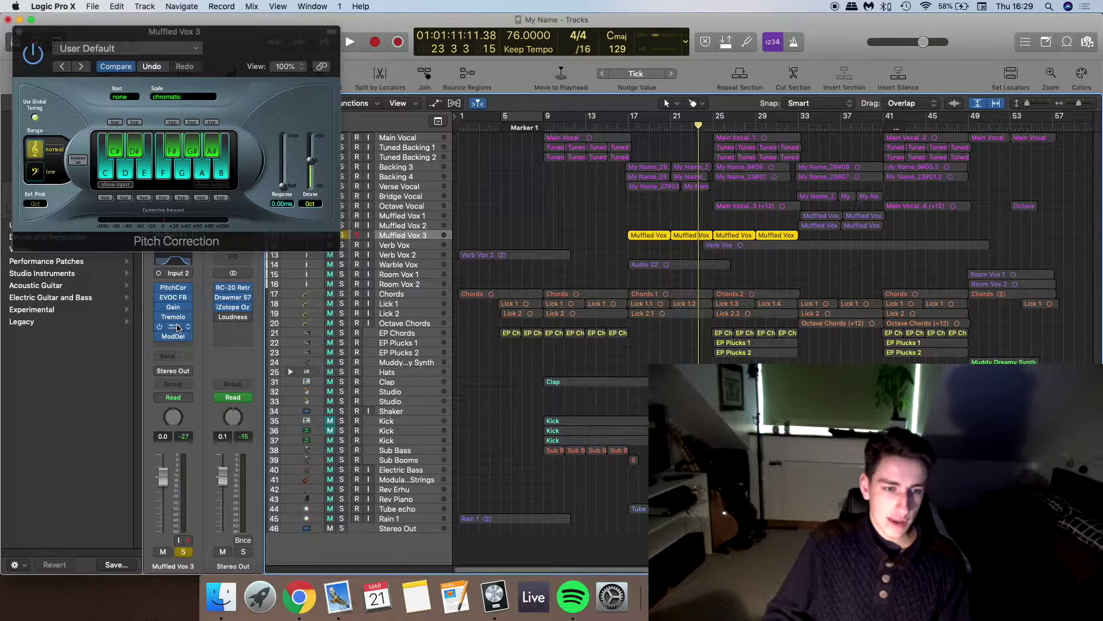
Inspect the Channel EQ curve on Muffled Vox 3, close its effect windows, and clear the solo with the playhead at bar 17
{"action": "left_click", "coordinate": [177, 327]}
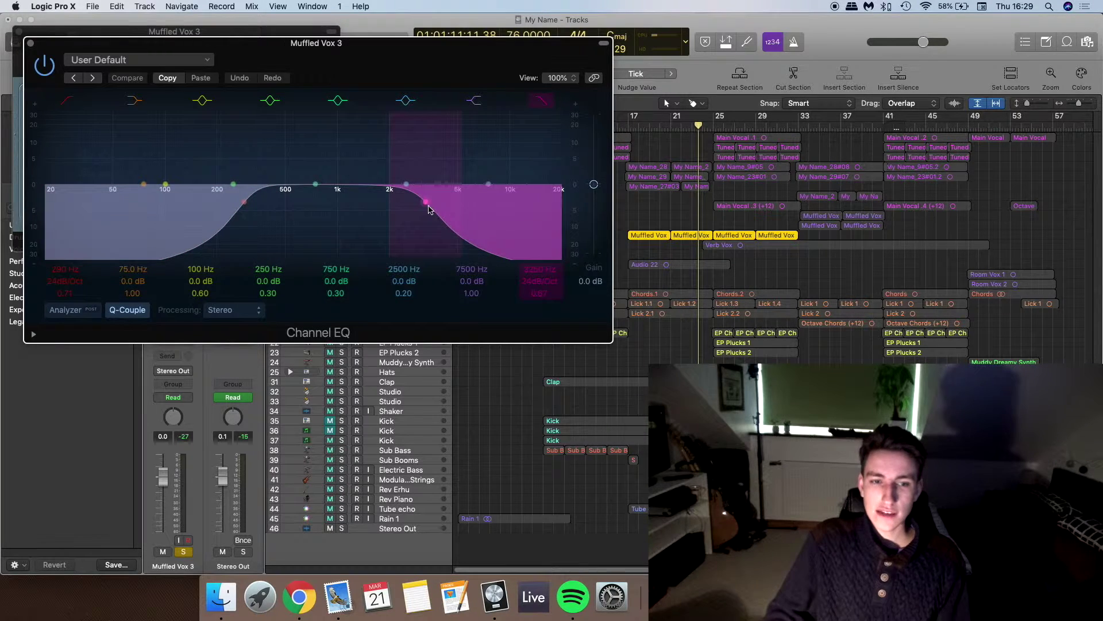
{"action": "left_click", "coordinate": [30, 43]}
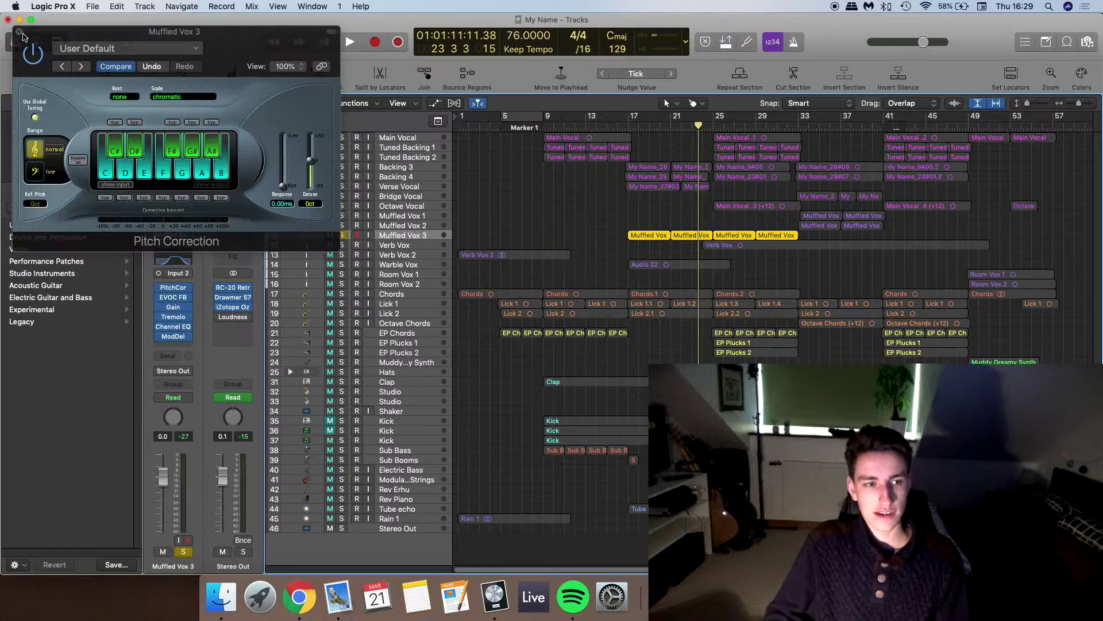
{"action": "left_click", "coordinate": [18, 32]}
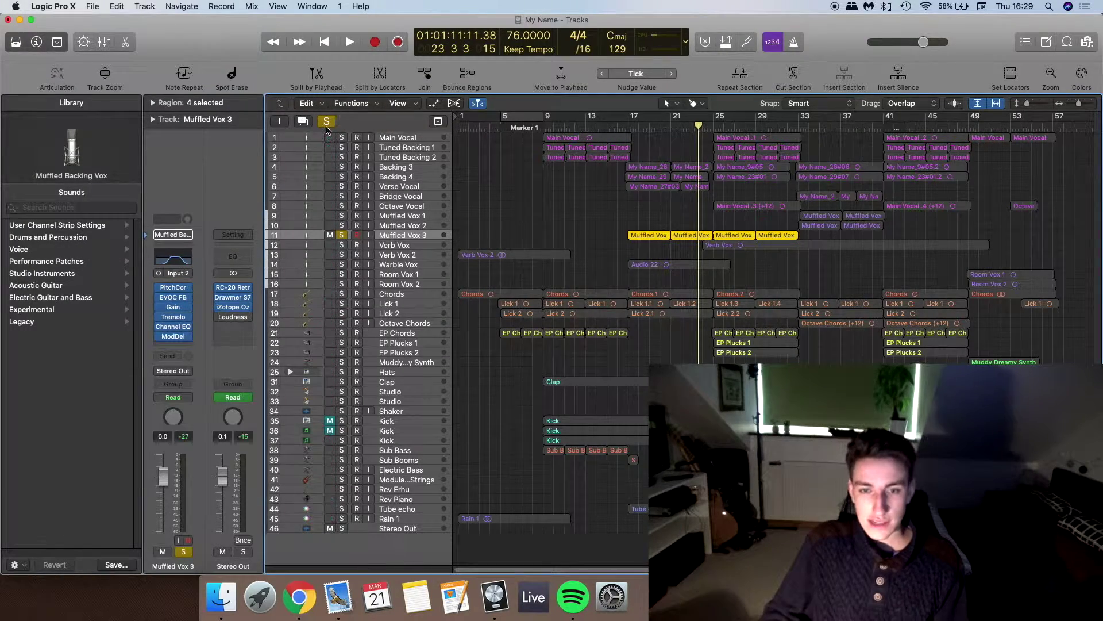
{"action": "left_click", "coordinate": [326, 125]}
{"action": "left_click", "coordinate": [626, 130]}
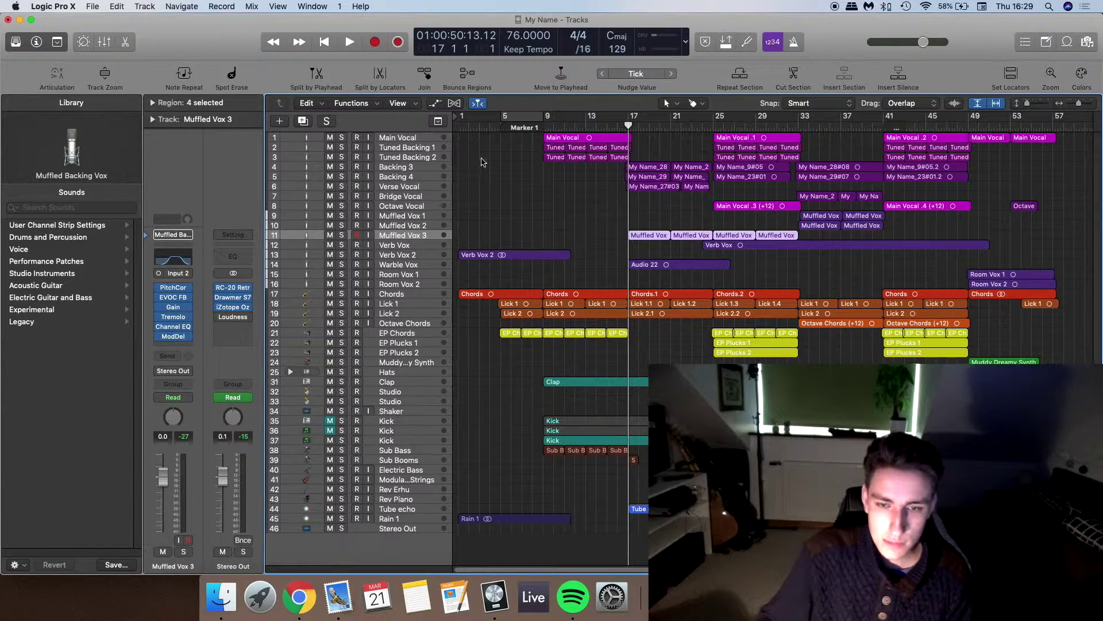
Play from bar 17 while soloing Chords, Lick 1 and Muffled Vox 3 together, and clear all solos
{"action": "key", "text": "space"}
{"action": "left_click", "coordinate": [341, 294]}
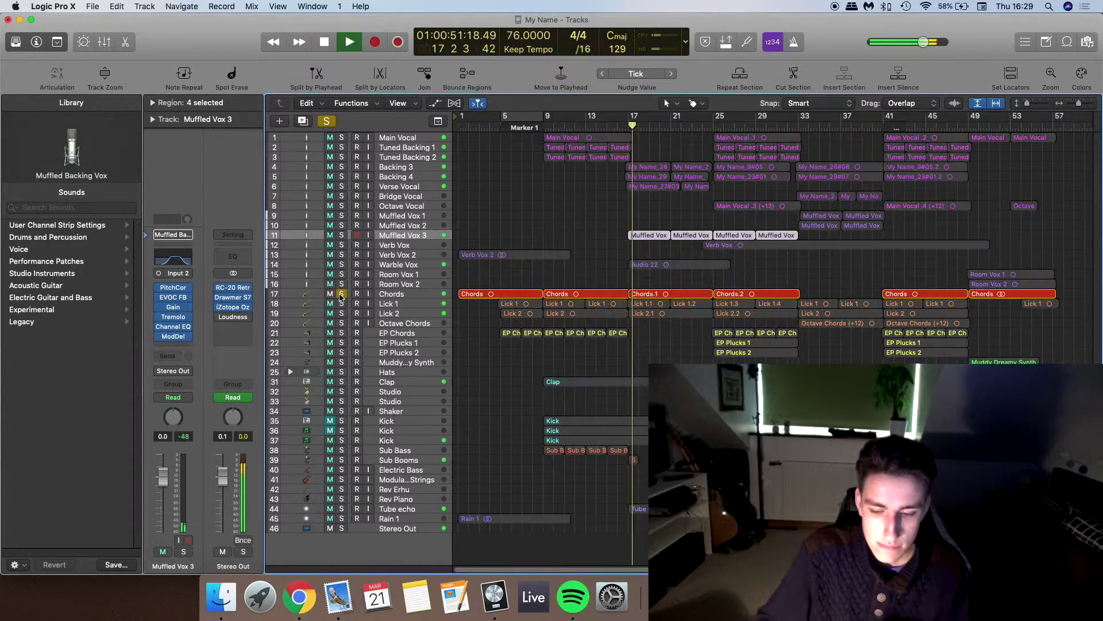
{"action": "left_click", "coordinate": [342, 303]}
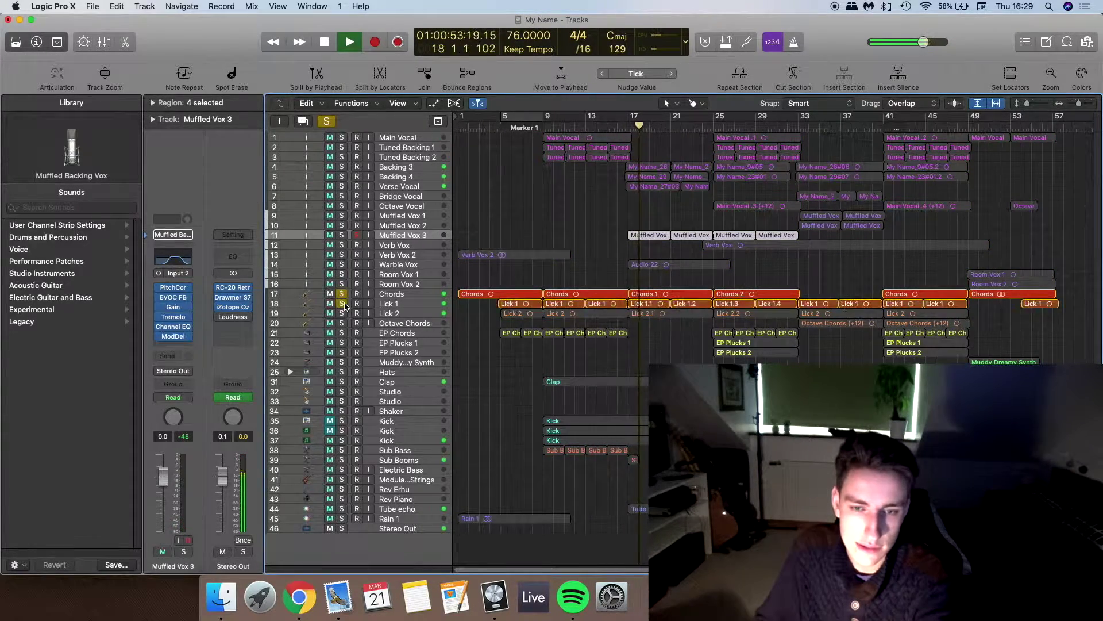
{"action": "left_click", "coordinate": [342, 235]}
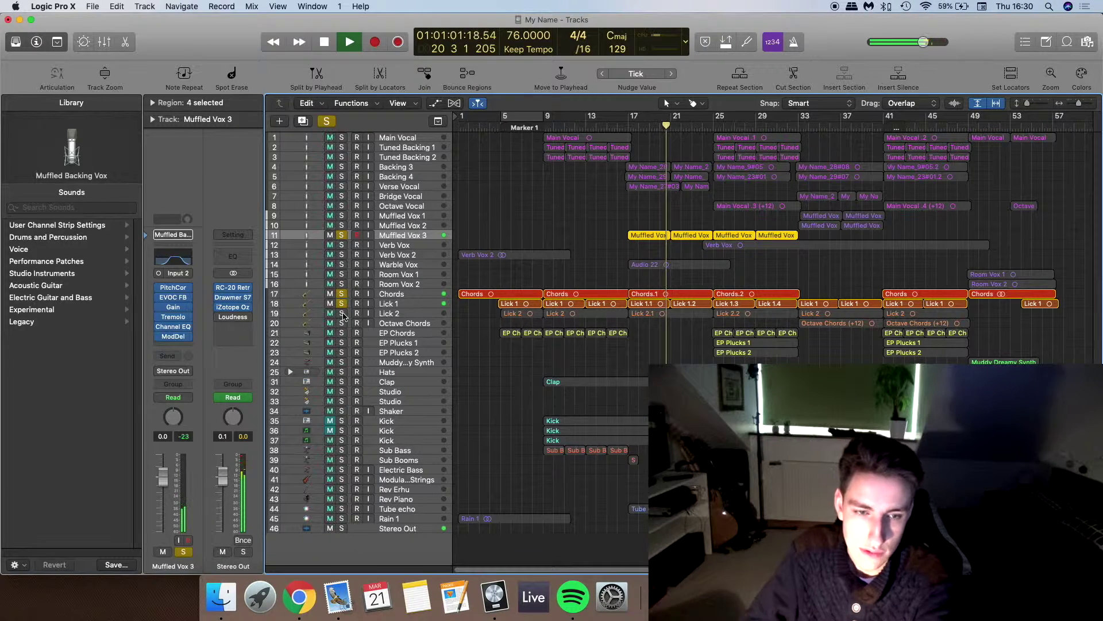
{"action": "left_click", "coordinate": [328, 121]}
Solo Warble Vox on its own and play it from bar 20
{"action": "left_click", "coordinate": [343, 255]}
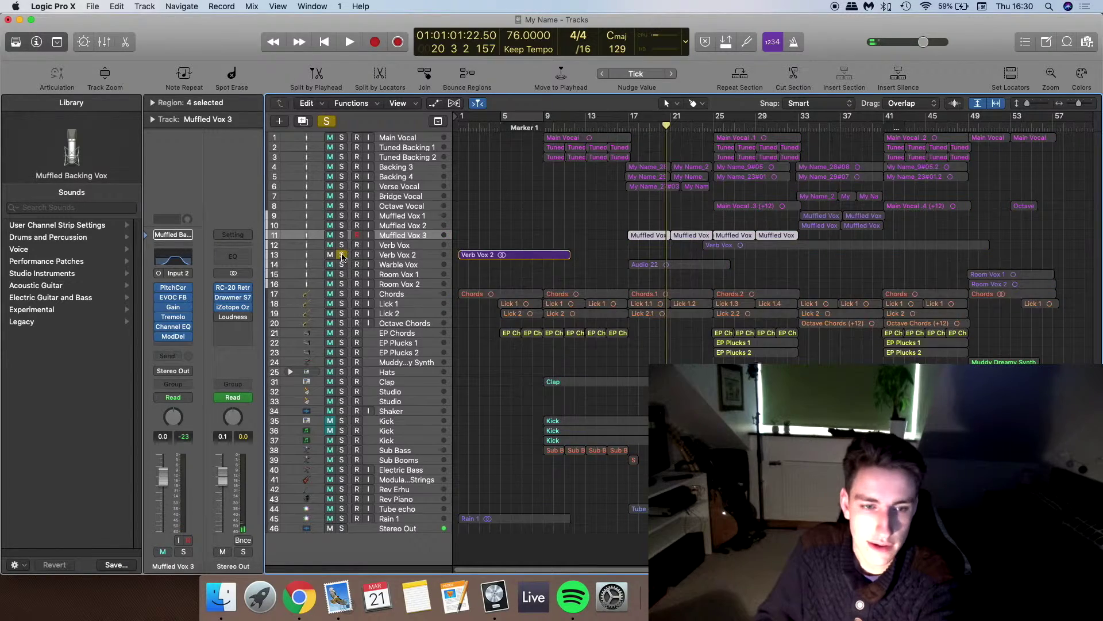
{"action": "left_click", "coordinate": [342, 255]}
{"action": "left_click", "coordinate": [342, 264]}
{"action": "key", "text": "space"}
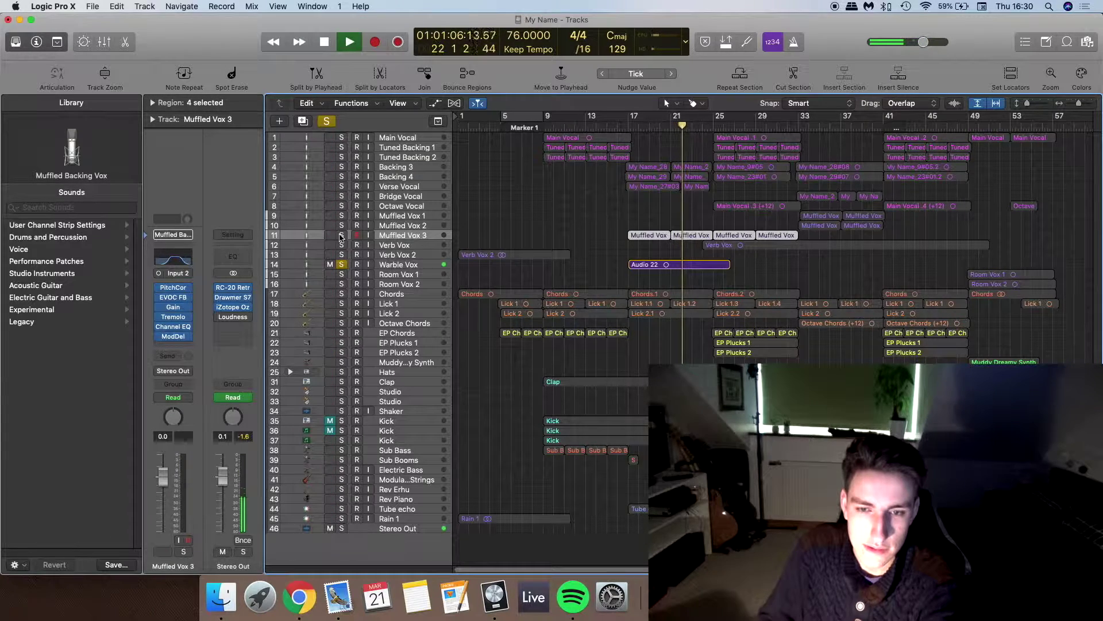
Add Muffled Vox 3 to the Warble Vox solo, play both from bar 17, and clear the solos
{"action": "left_click", "coordinate": [341, 235]}
{"action": "key", "text": "space"}
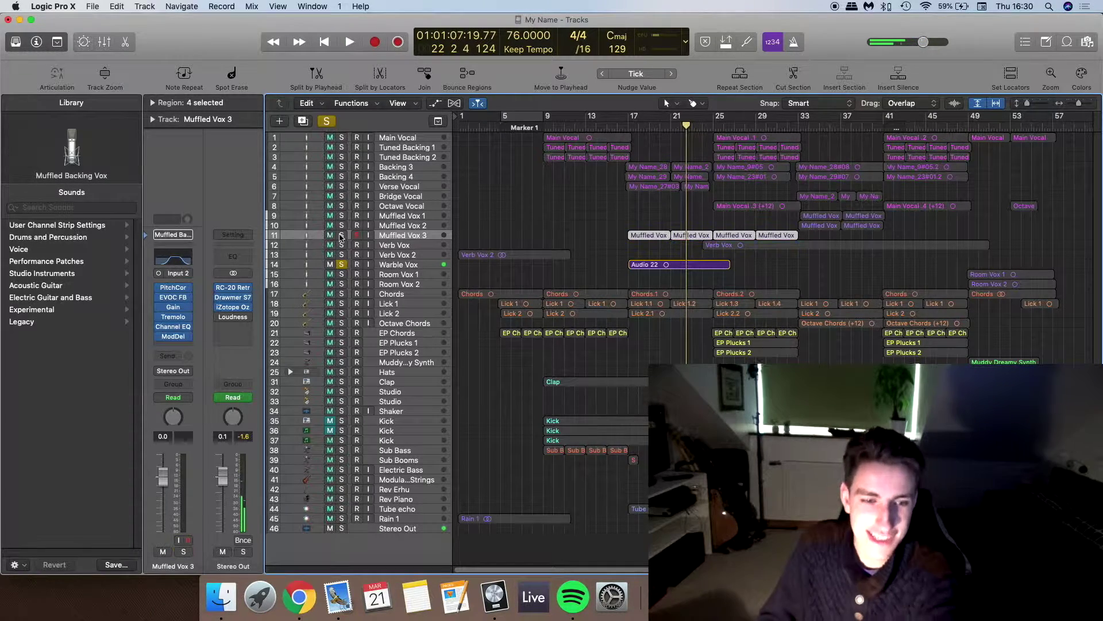
{"action": "key", "text": "comma"}
{"action": "key", "text": "comma"}
{"action": "key", "text": "comma"}
{"action": "key", "text": "comma"}
{"action": "key", "text": "comma"}
{"action": "key", "text": "comma"}
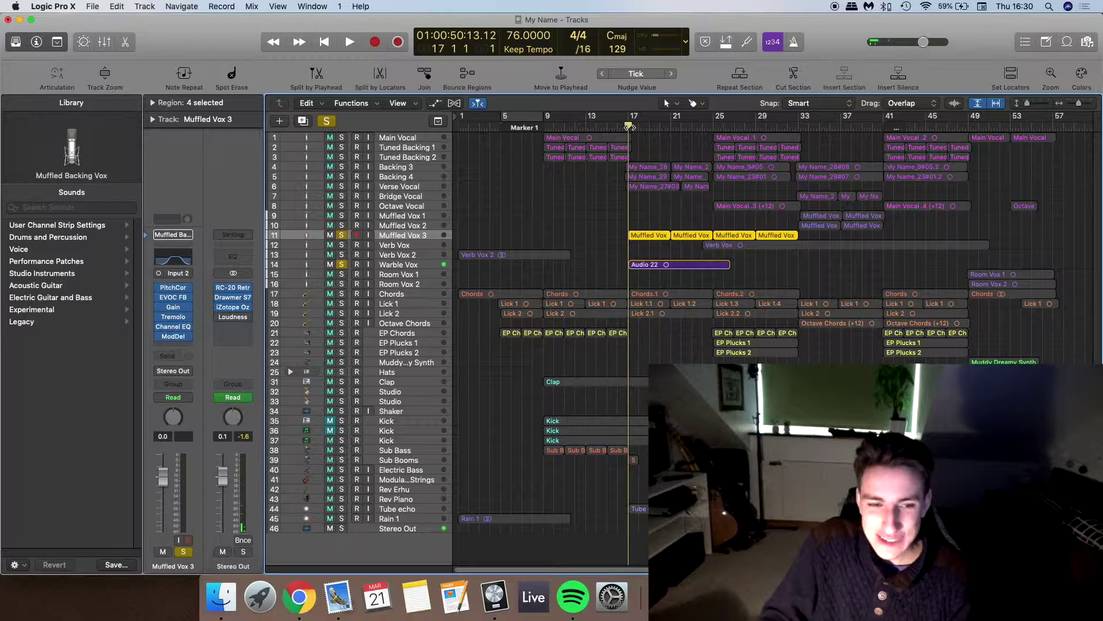
{"action": "key", "text": "space"}
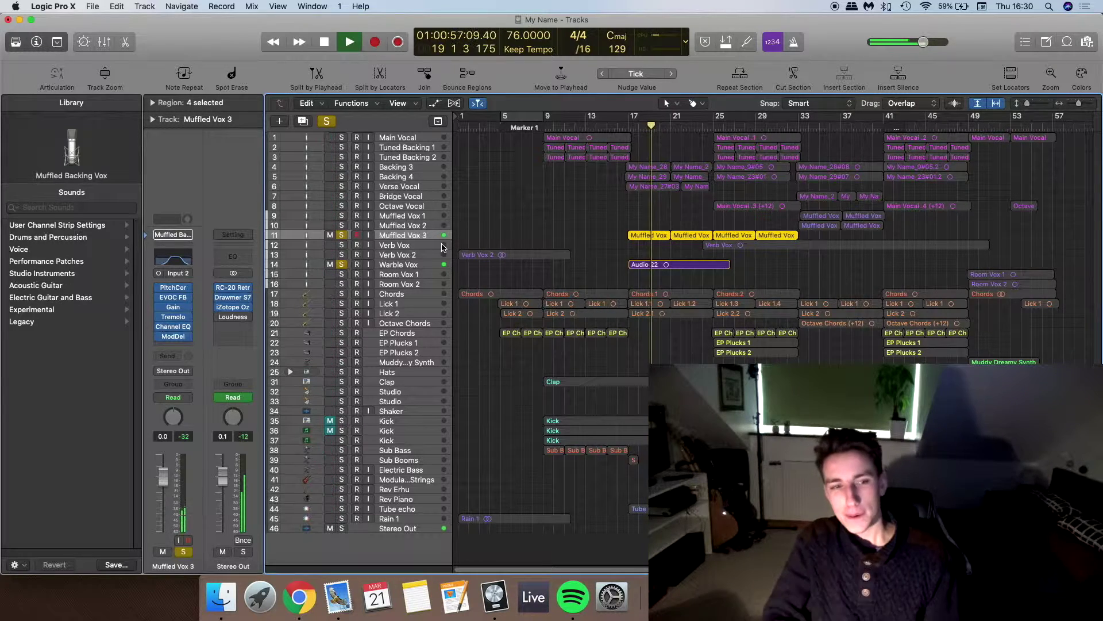
{"action": "left_click", "coordinate": [328, 121]}
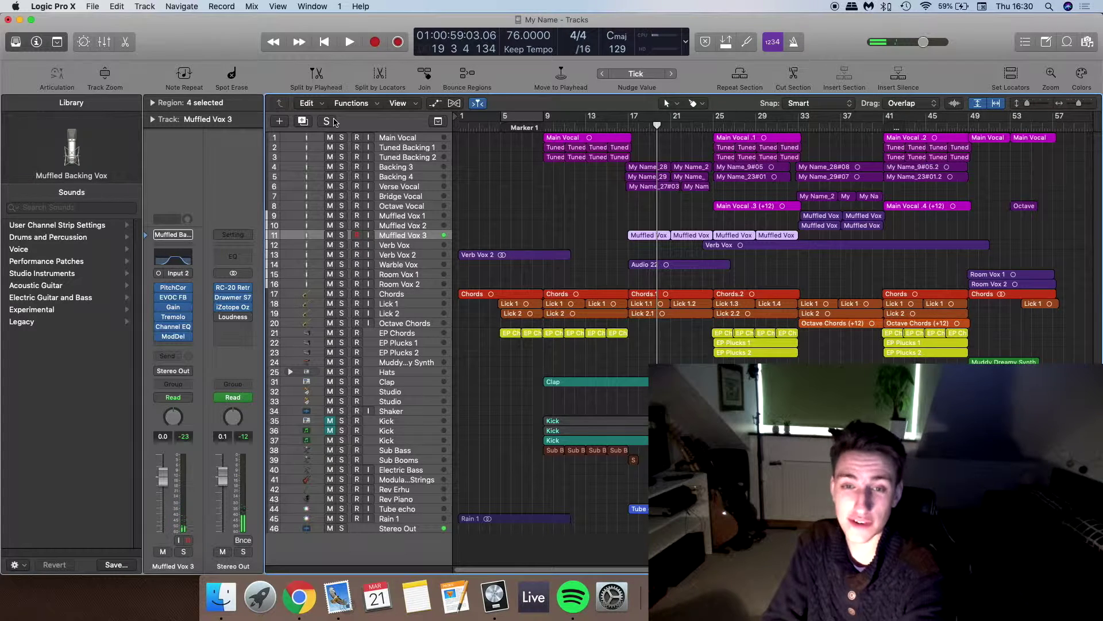
Play the full mix from bar 19, then audition Tube echo soloed from bar 17 and clear its solo
{"action": "key", "text": "space"}
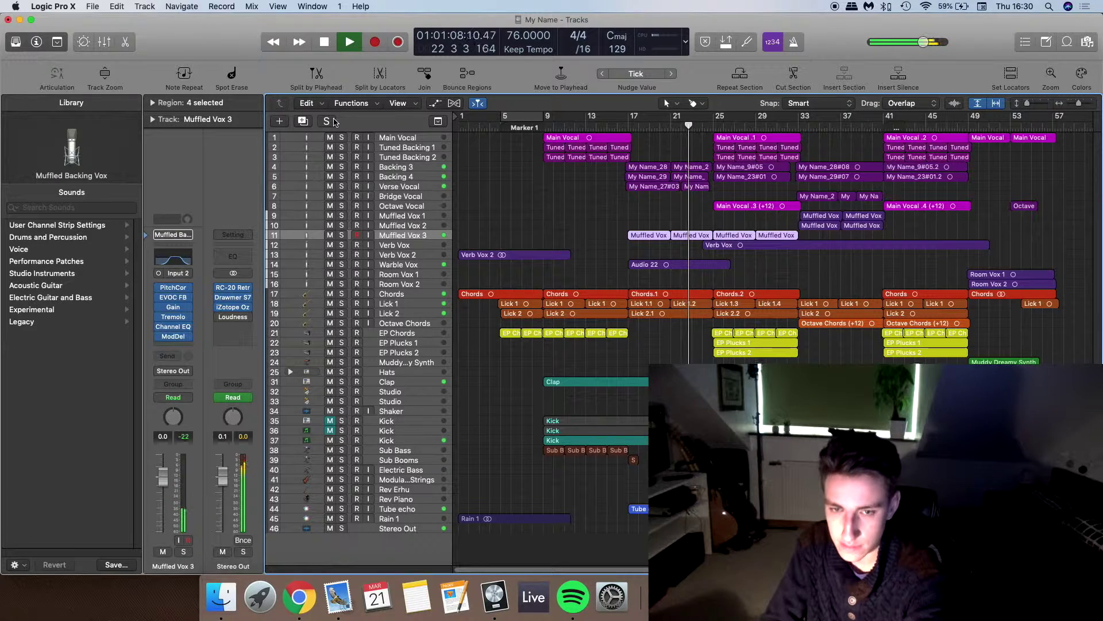
{"action": "key", "text": "space"}
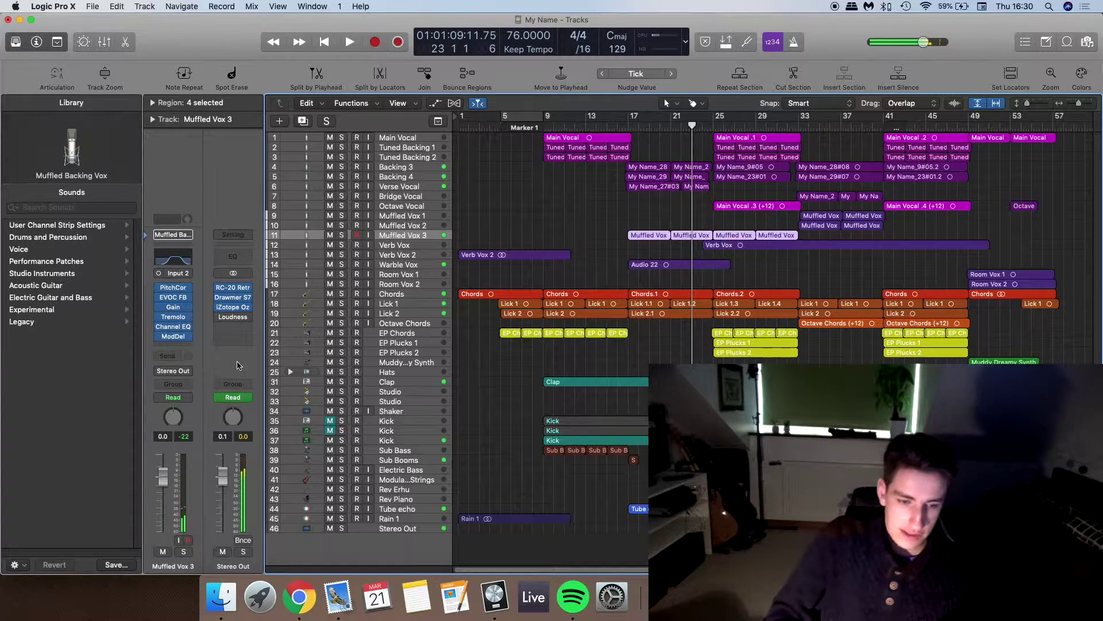
{"action": "left_click", "coordinate": [341, 509]}
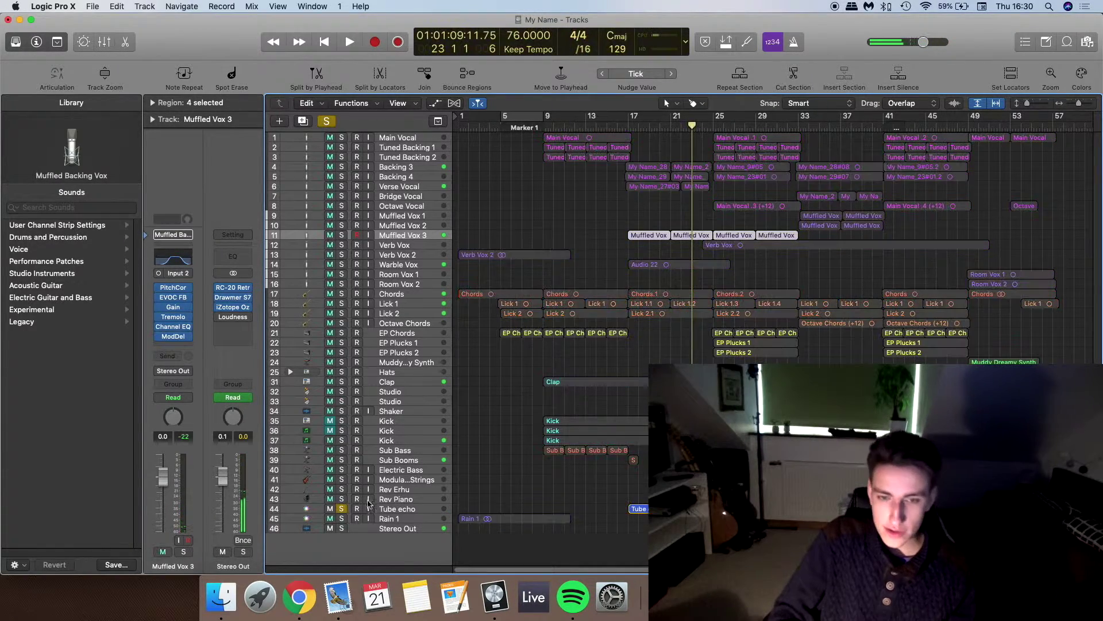
{"action": "left_click", "coordinate": [626, 128]}
{"action": "key", "text": "space"}
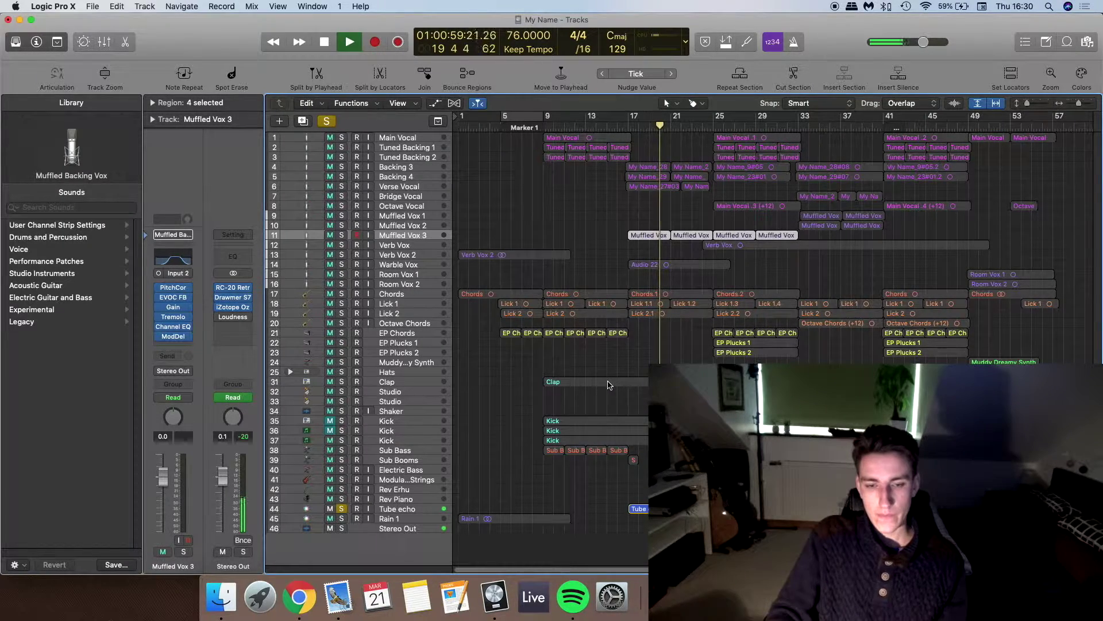
{"action": "left_click", "coordinate": [342, 508]}
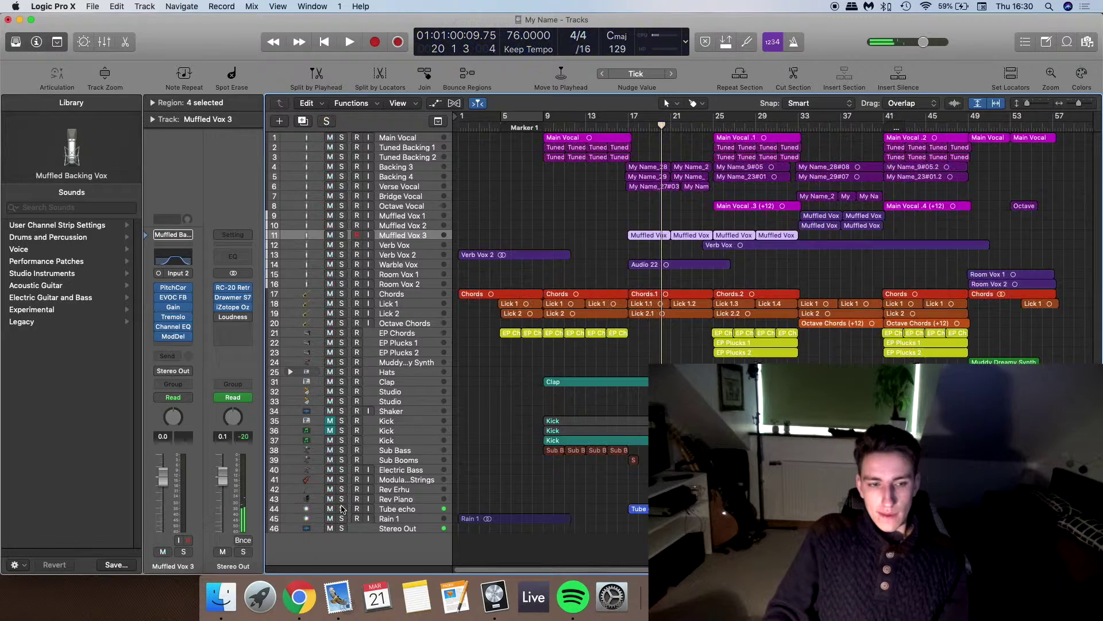
Deselect the Muffled Vox regions and play the full mix from bar 24
{"action": "left_click", "coordinate": [650, 349]}
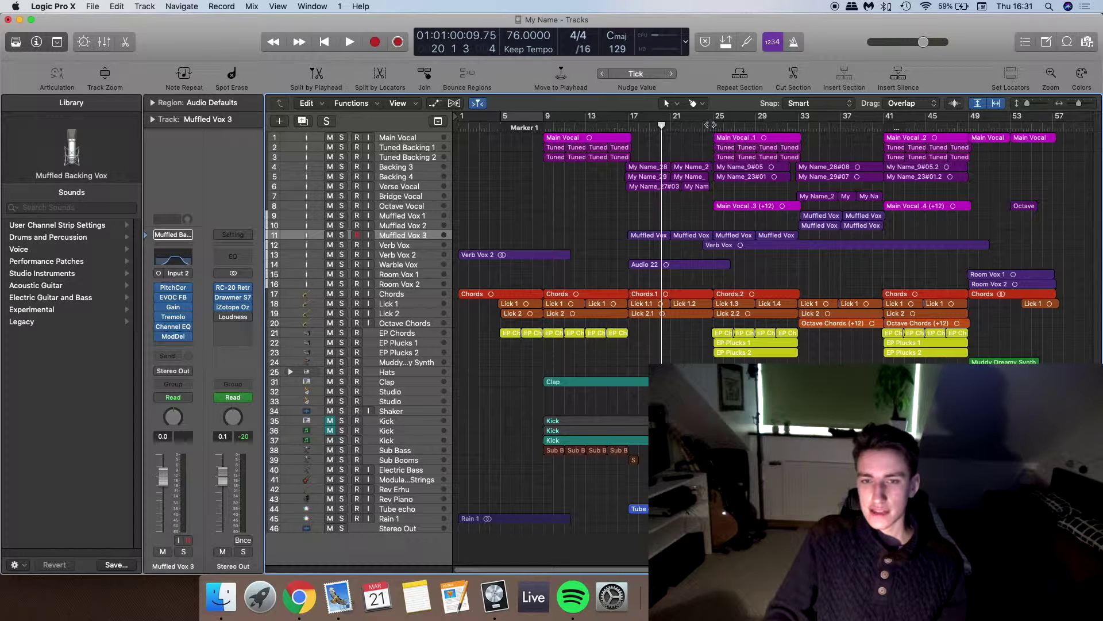
{"action": "left_click", "coordinate": [704, 124]}
{"action": "key", "text": "space"}
{"action": "key", "text": "space"}
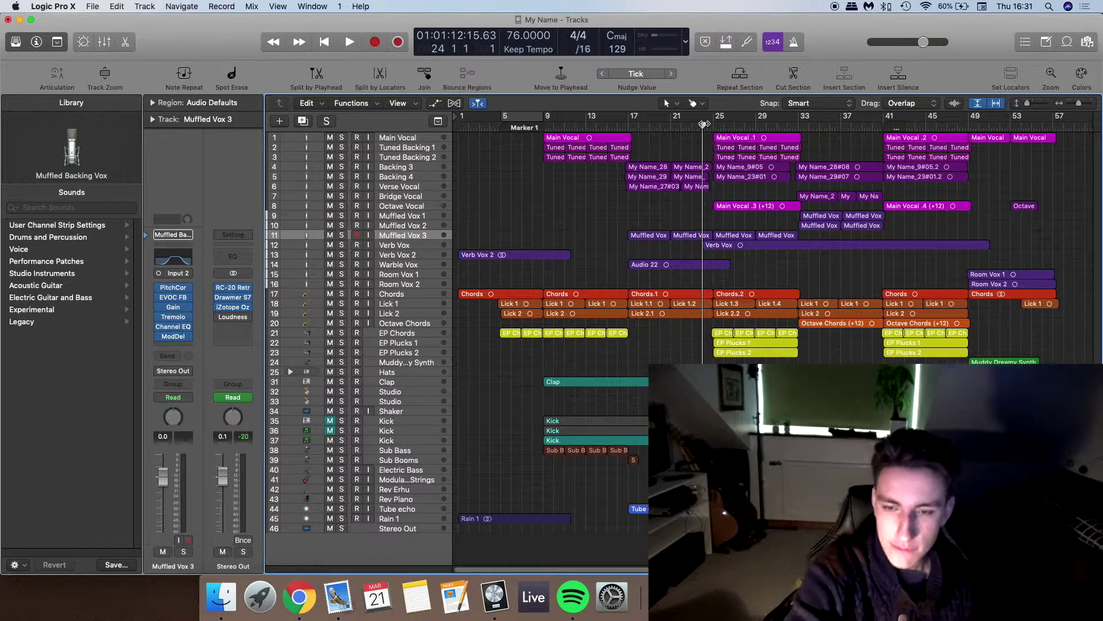
{"action": "key", "text": "space"}
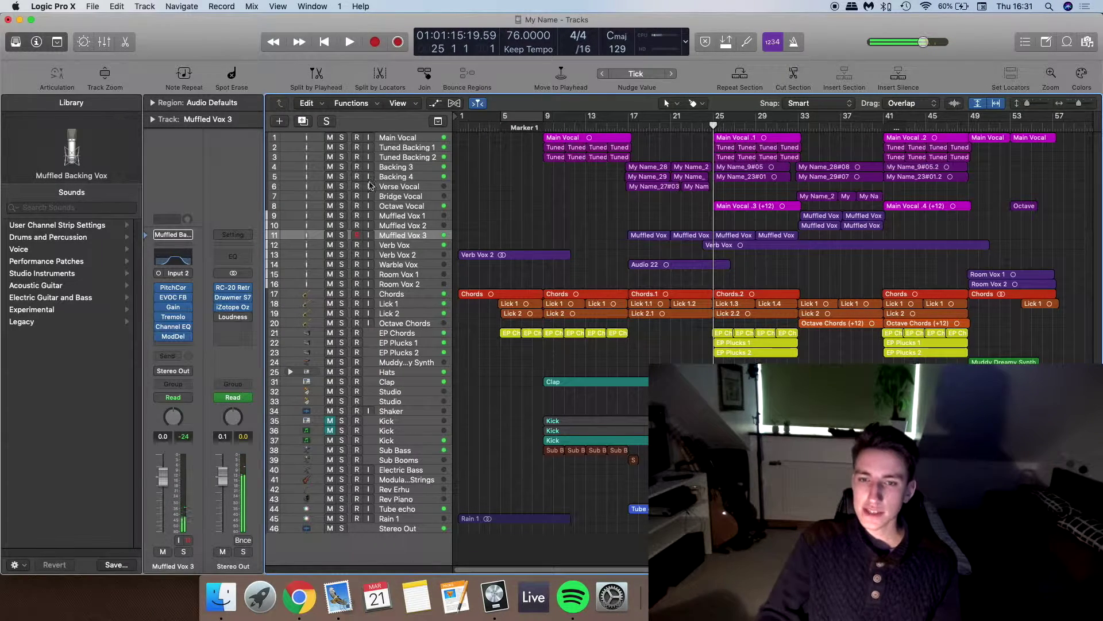
Audition Muffled Vox 3 soloed from bar 25, then solo Verb Vox instead and play it with its channel strip shown
{"action": "left_click", "coordinate": [341, 237]}
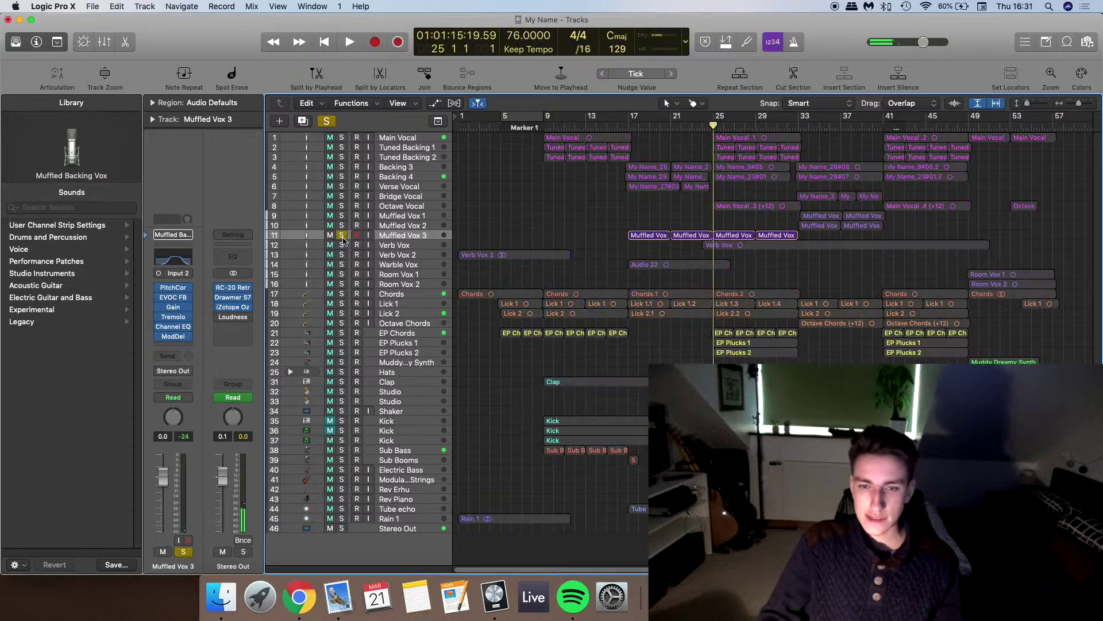
{"action": "key", "text": "space"}
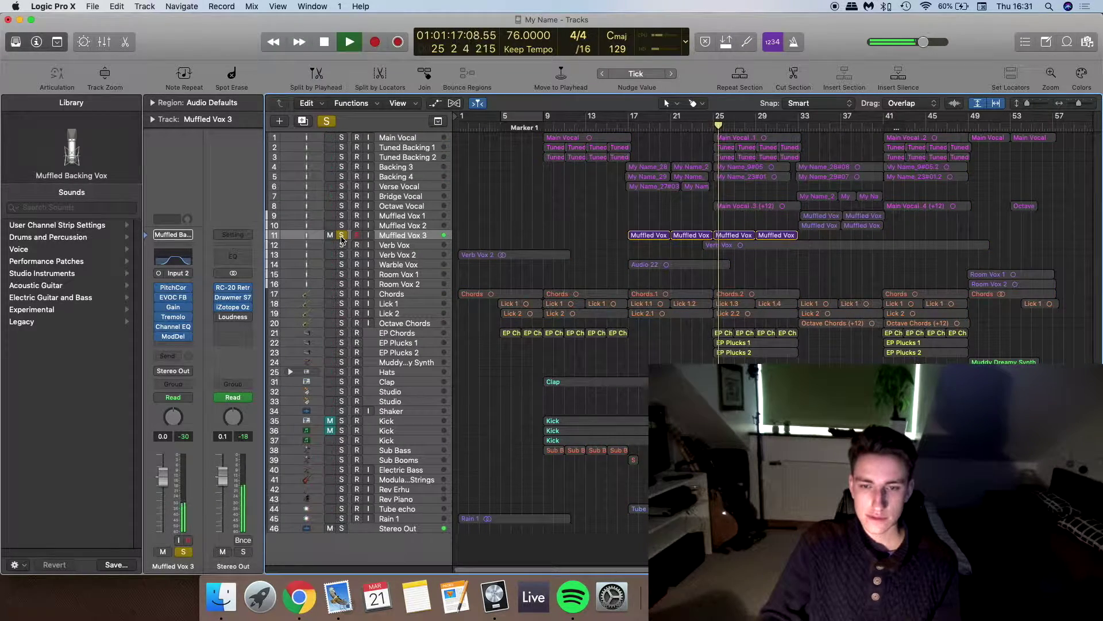
{"action": "key", "text": "space"}
{"action": "left_click", "coordinate": [342, 235]}
{"action": "left_click", "coordinate": [341, 245]}
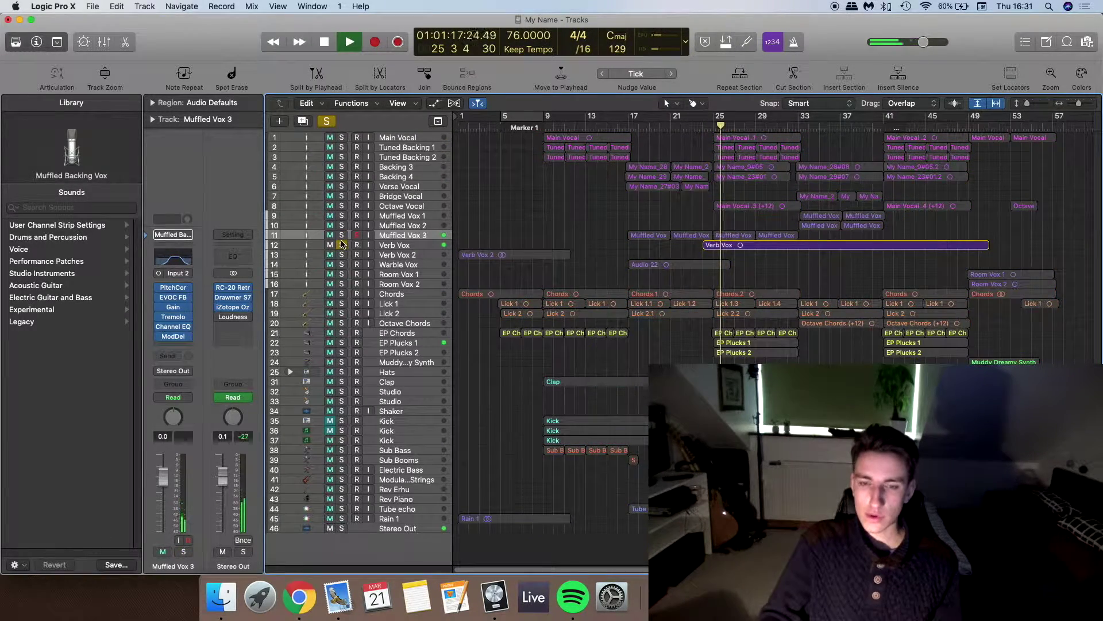
{"action": "left_click", "coordinate": [425, 244]}
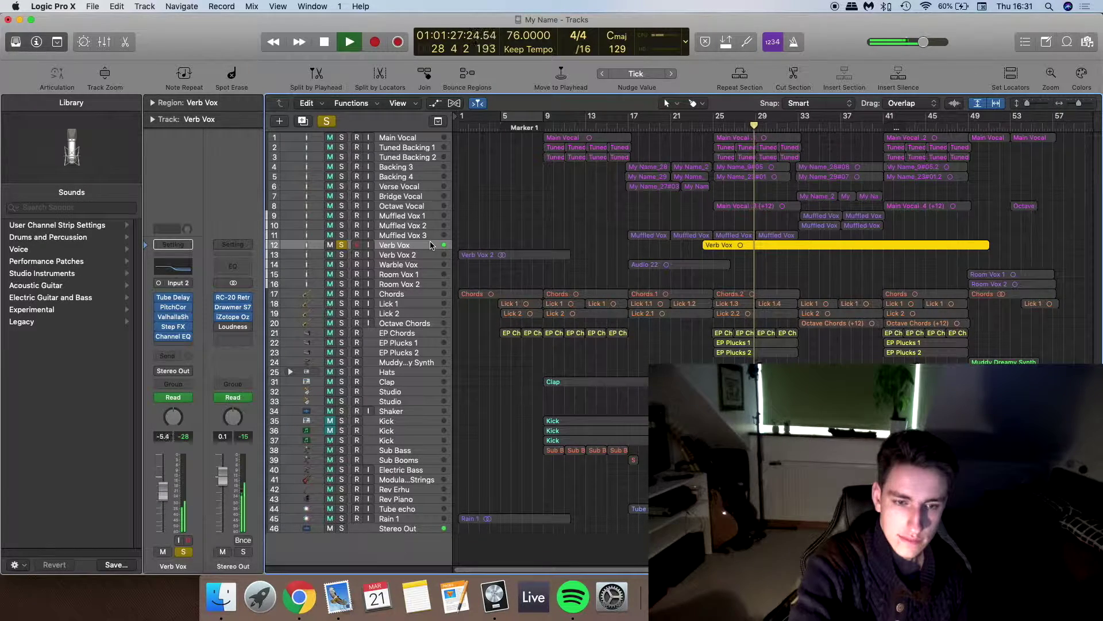
{"action": "key", "text": "space"}
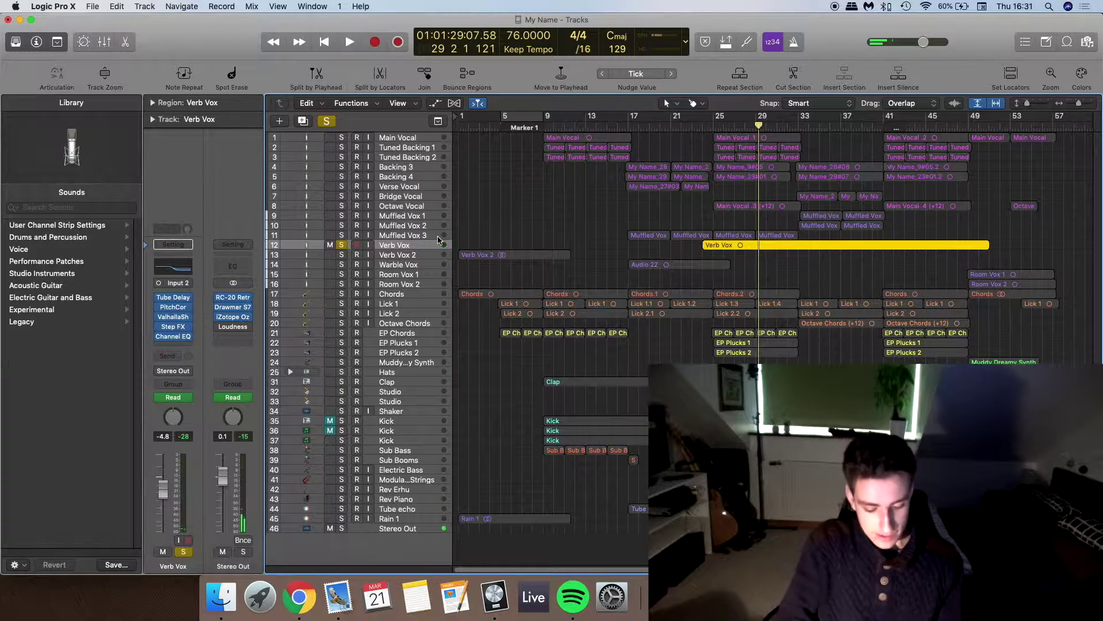
Show the Verb Vox volume automation in the tracks area, then hide it again
{"action": "key", "text": "a"}
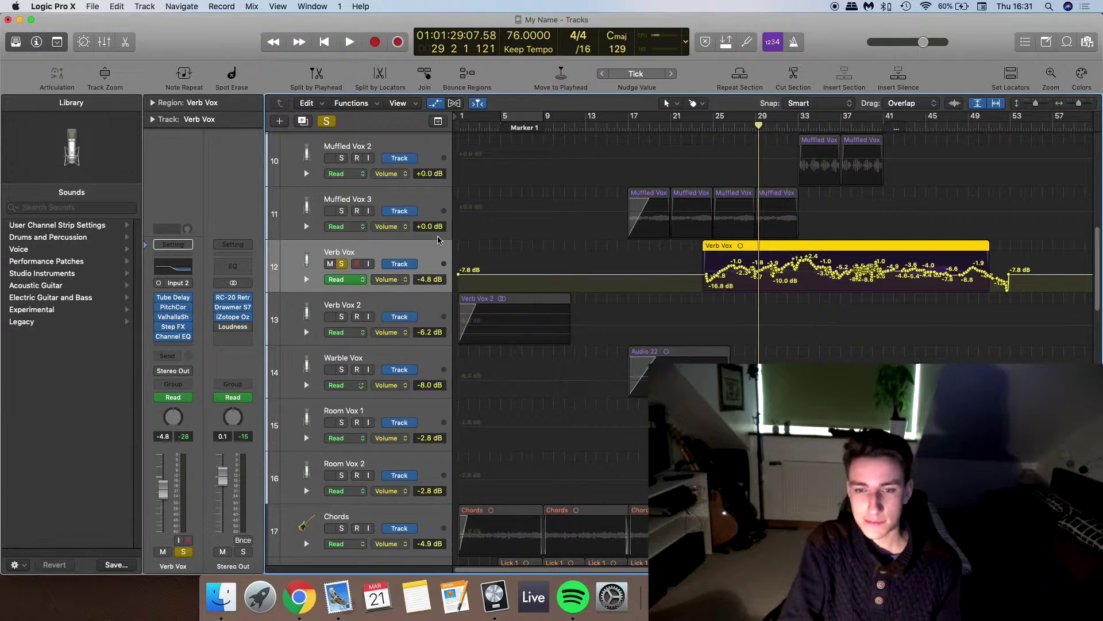
{"action": "key", "text": "a"}
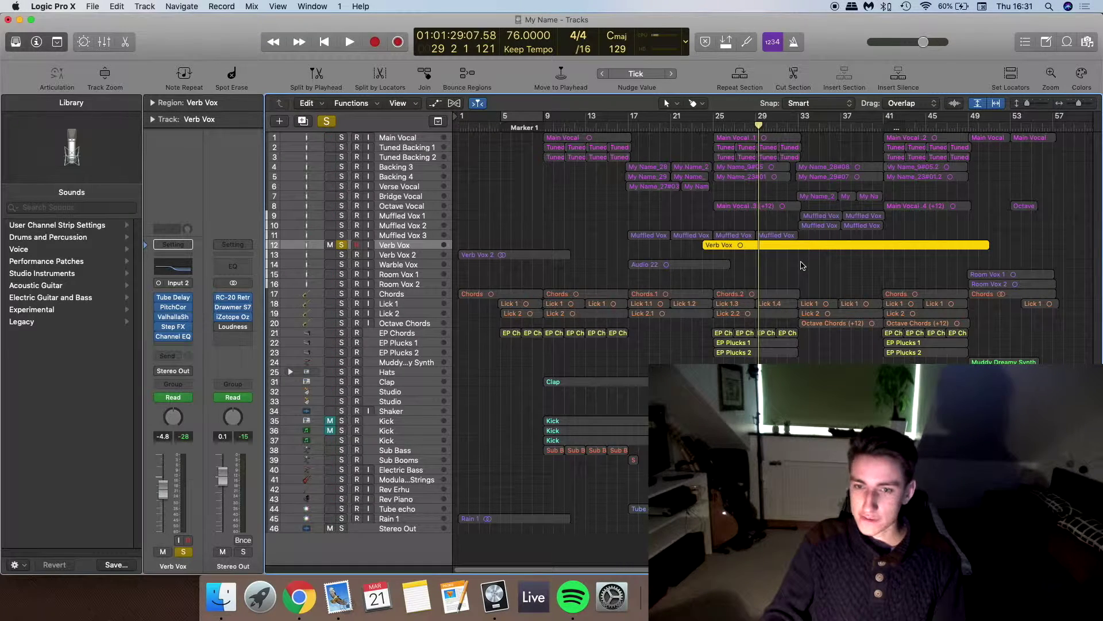
{"action": "key", "text": "shift+super+a"}
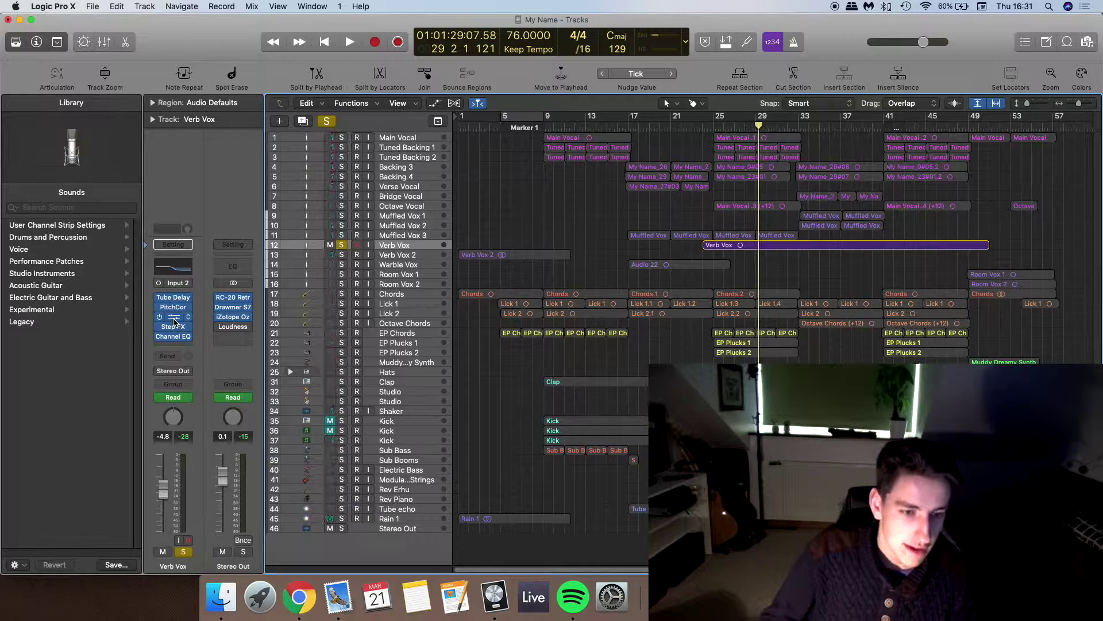
Inspect the Valhalla Shimmer and Step FX settings on Verb Vox, closing each effect window
{"action": "left_click", "coordinate": [174, 318]}
{"action": "left_click_drag", "start_coordinate": [286, 34], "coordinate": [738, 190]}
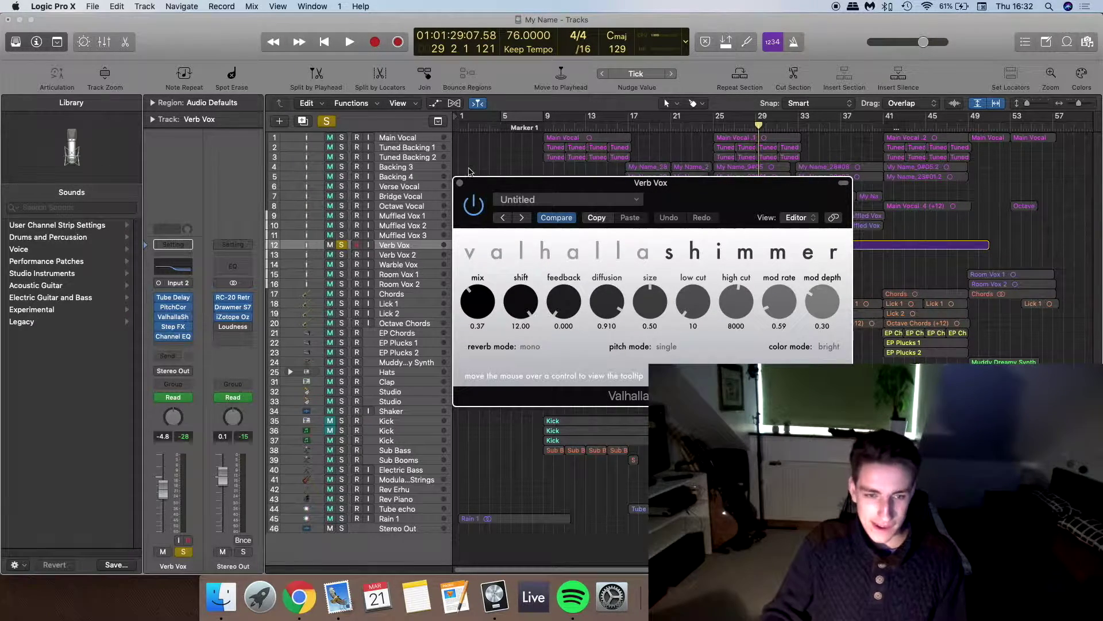
{"action": "left_click", "coordinate": [460, 183]}
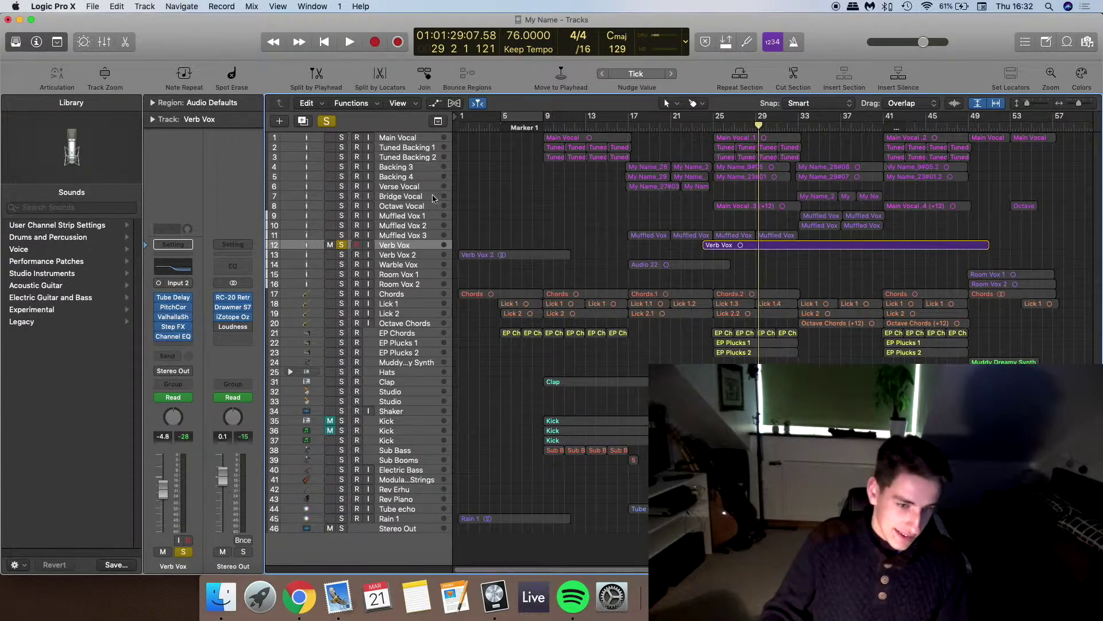
{"action": "left_click", "coordinate": [173, 326]}
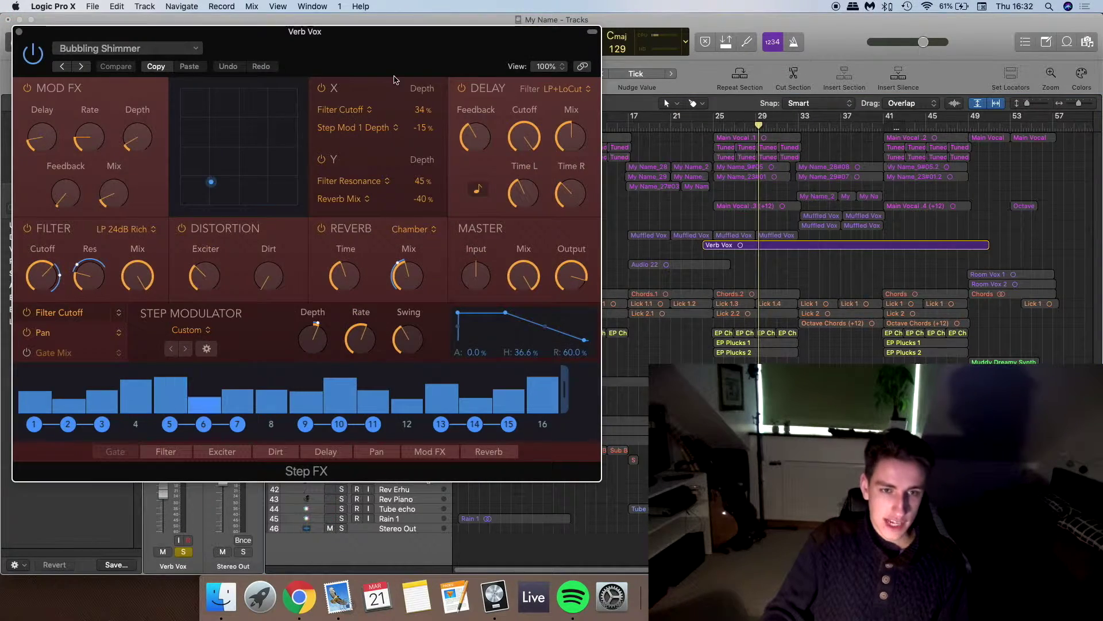
{"action": "left_click_drag", "start_coordinate": [405, 47], "coordinate": [656, 54]}
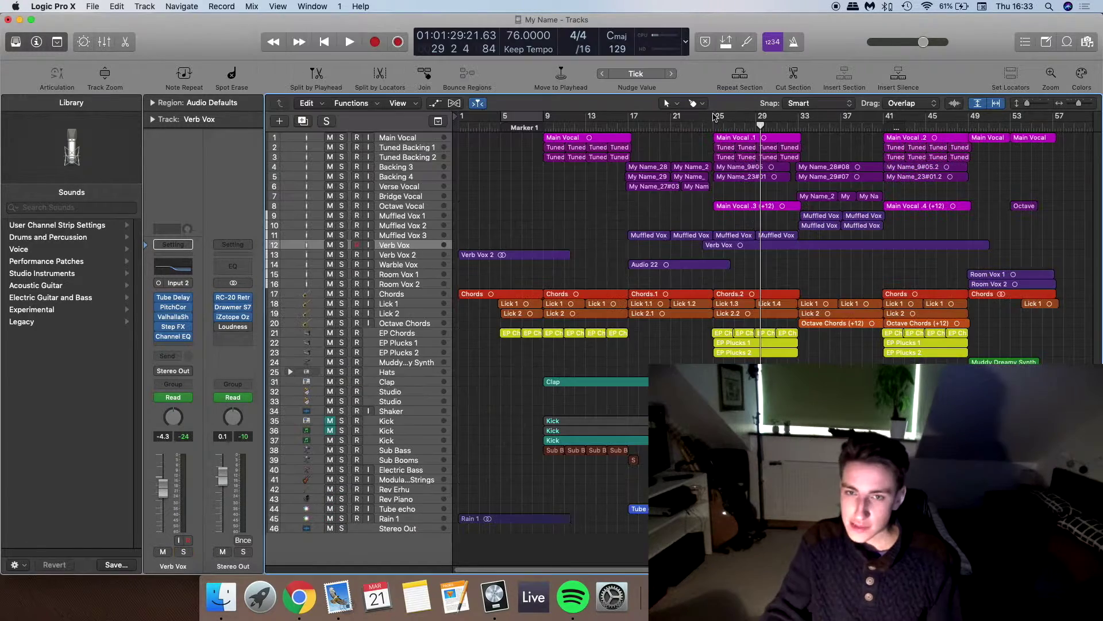
{"action": "key", "text": "super+w"}
Solo EP Chords, EP Plucks 1 and EP Plucks 2, play them from around bar 25, and clear the solos
{"action": "left_click_drag", "start_coordinate": [342, 352], "coordinate": [342, 335]}
{"action": "key", "text": "space"}
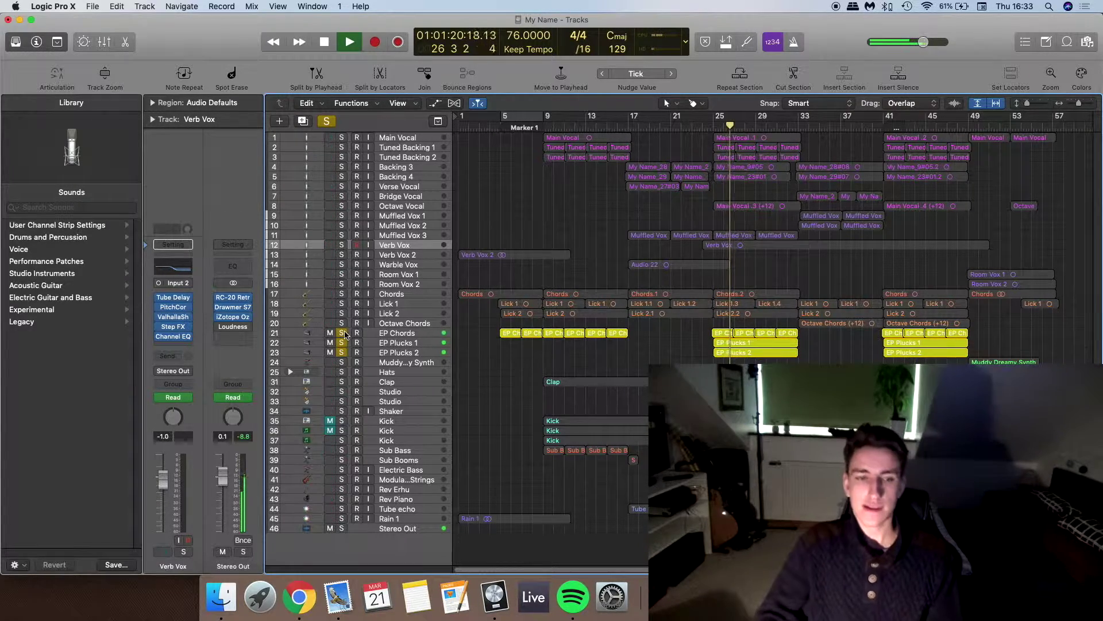
{"action": "key", "text": "space"}
{"action": "left_click", "coordinate": [326, 122]}
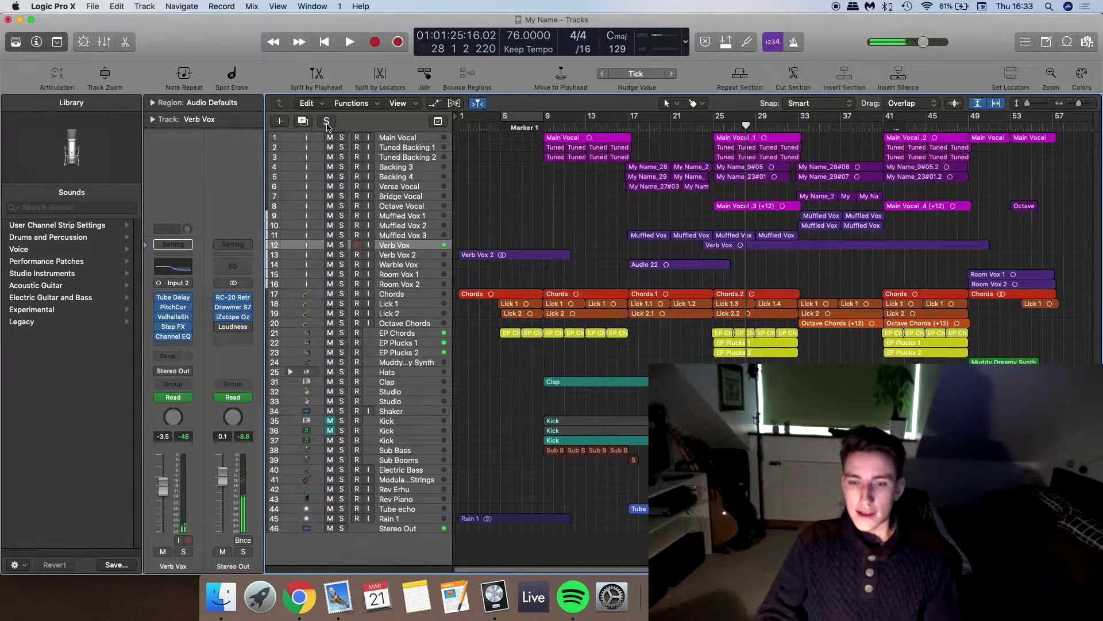
Solo Hats and play from bar 24, adding Clap and the unmuted Kick on track 37 to the solo
{"action": "left_click", "coordinate": [342, 372]}
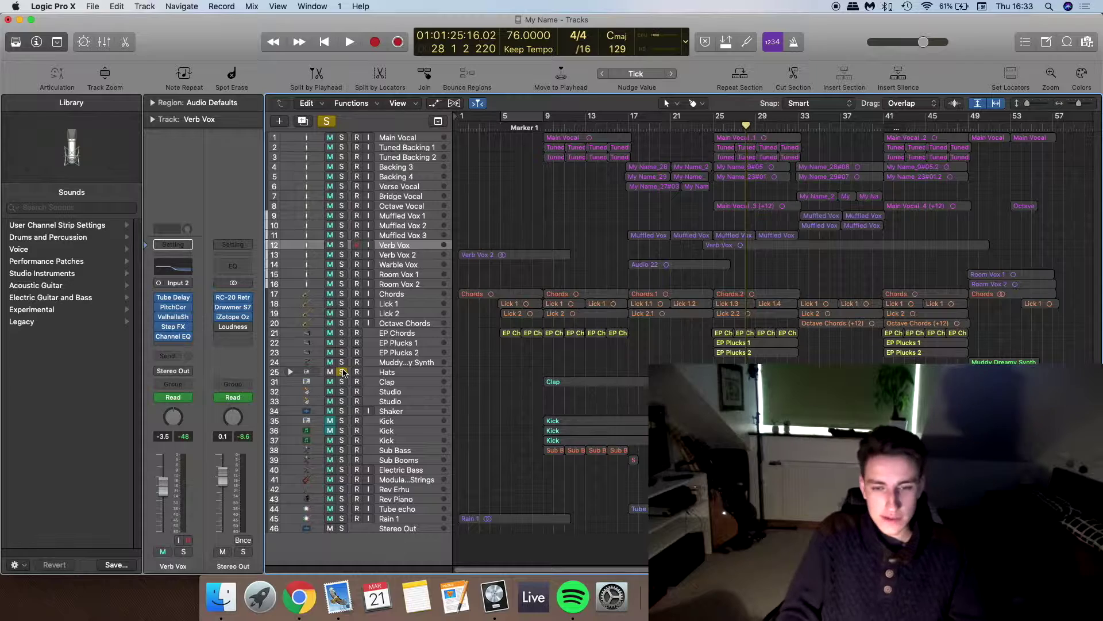
{"action": "double_click", "coordinate": [713, 133]}
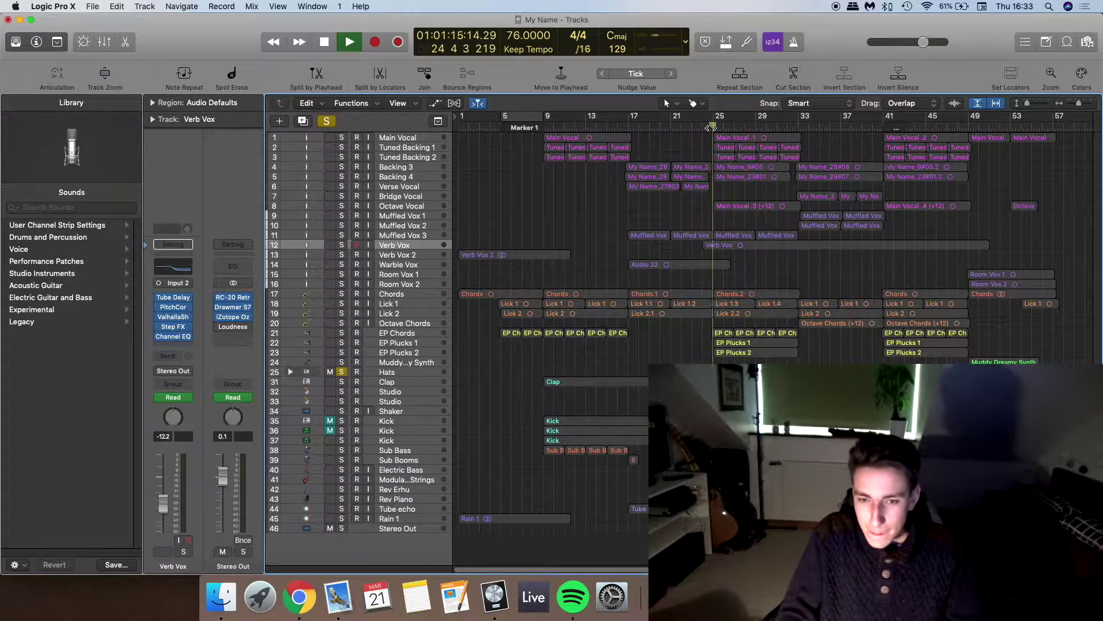
{"action": "left_click", "coordinate": [342, 382]}
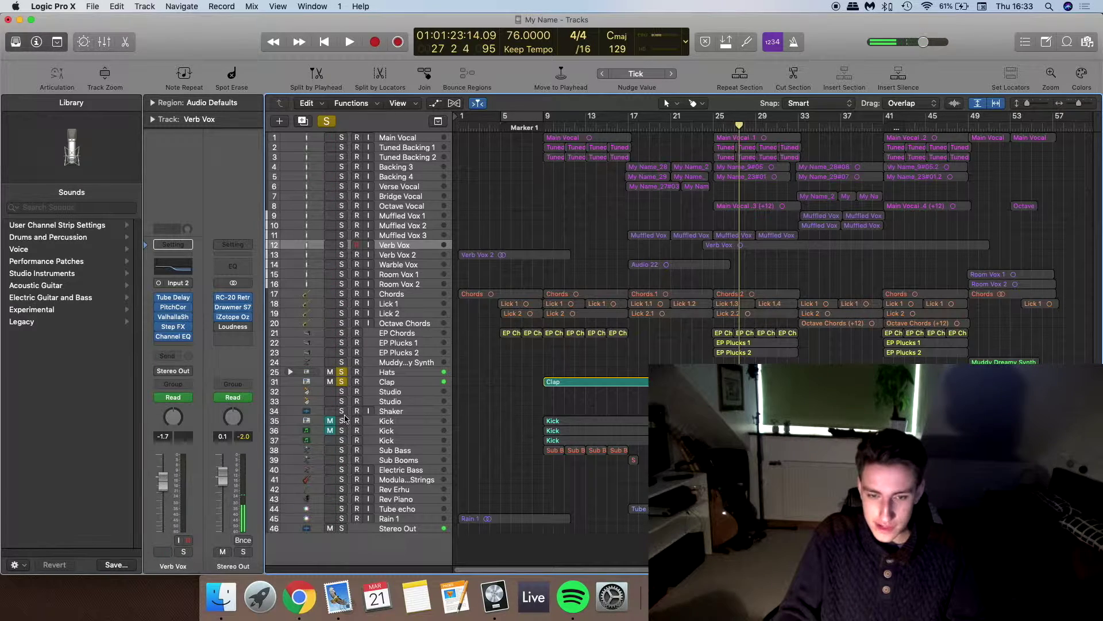
{"action": "left_click", "coordinate": [343, 439]}
{"action": "key", "text": "space"}
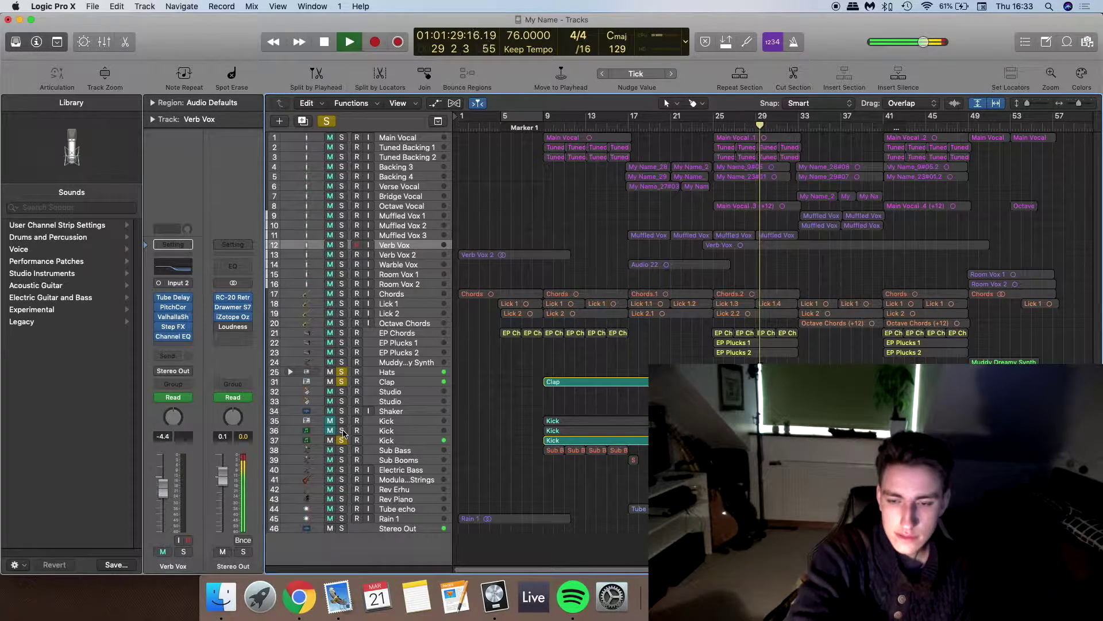
Stop playback, select the Kick on track 37 to show its channel strip, and clear all solos
{"action": "key", "text": "space"}
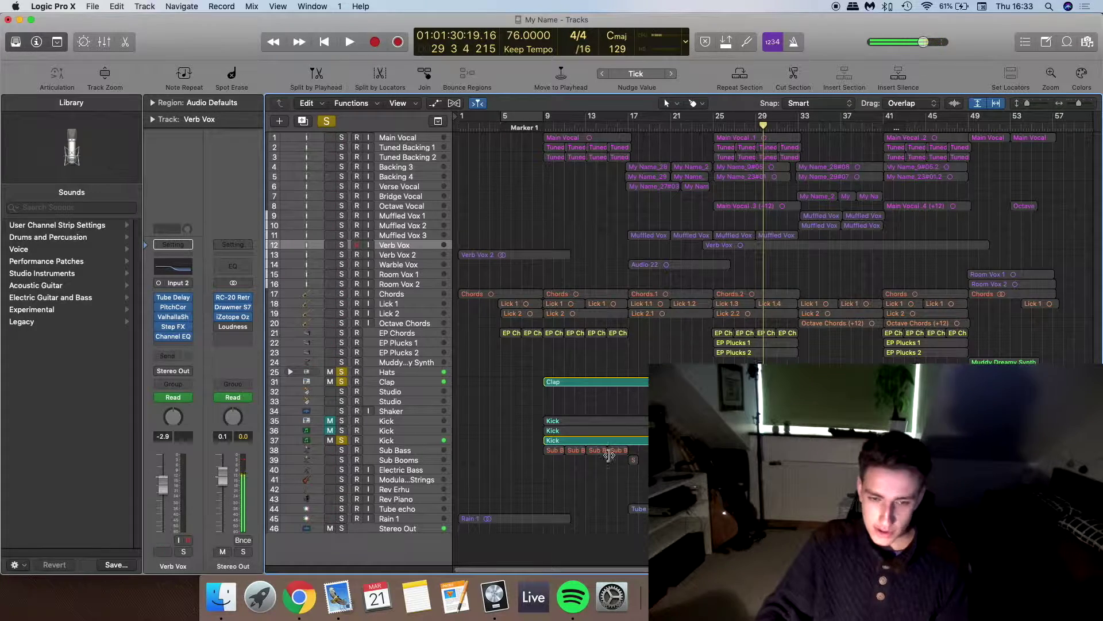
{"action": "left_click", "coordinate": [543, 441]}
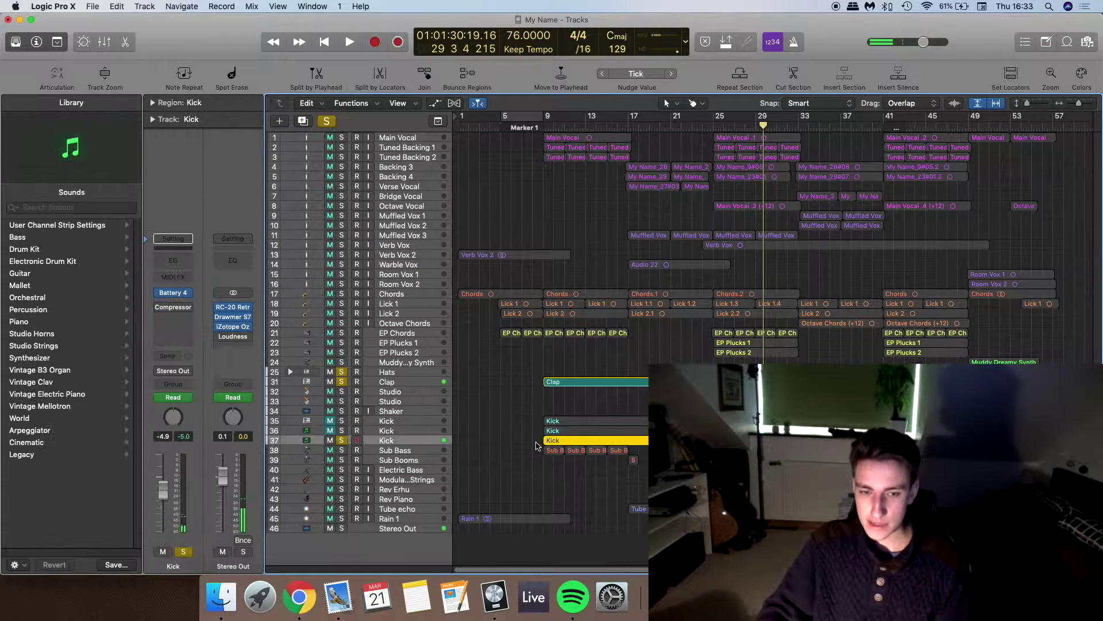
{"action": "left_click", "coordinate": [534, 439]}
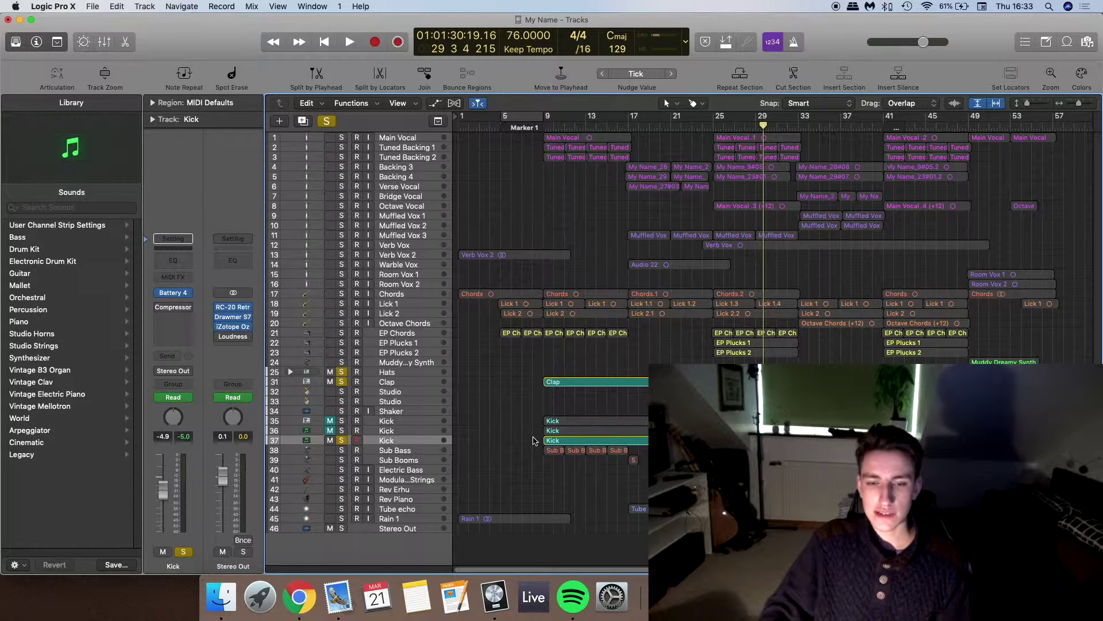
{"action": "left_click", "coordinate": [555, 442]}
{"action": "left_click", "coordinate": [539, 441]}
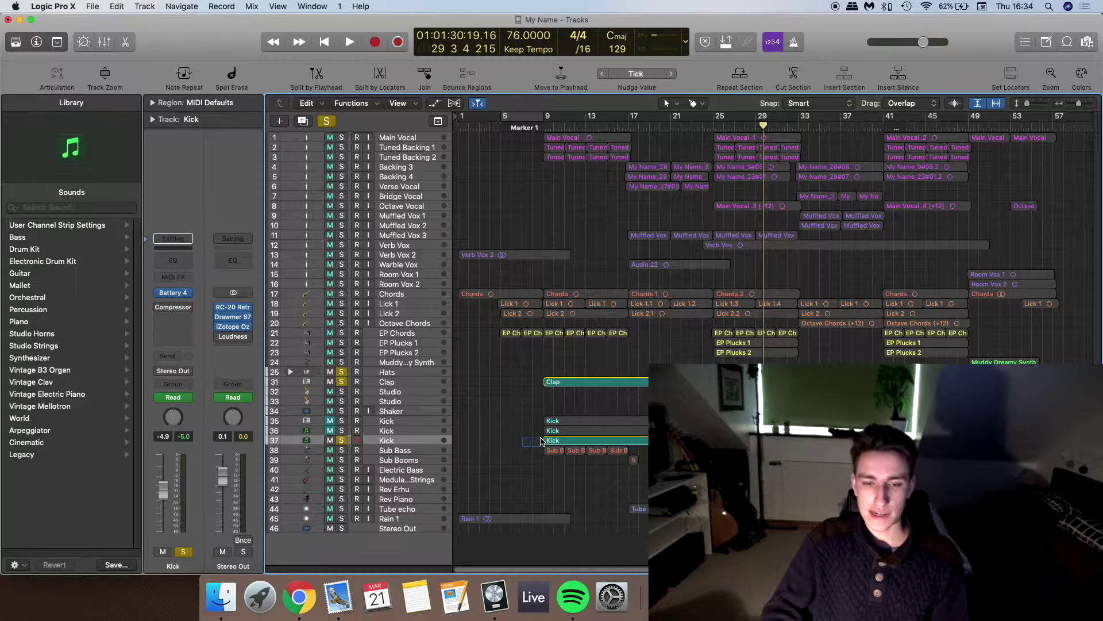
{"action": "key", "text": "s"}
Play from bar 33 with Muffled Vox 1 and 2 soloed, audition Bridge Vocal, Muffled Vox 3 and Verb Vox alongside, and clear the solos
{"action": "left_click_drag", "start_coordinate": [763, 138], "coordinate": [798, 138]}
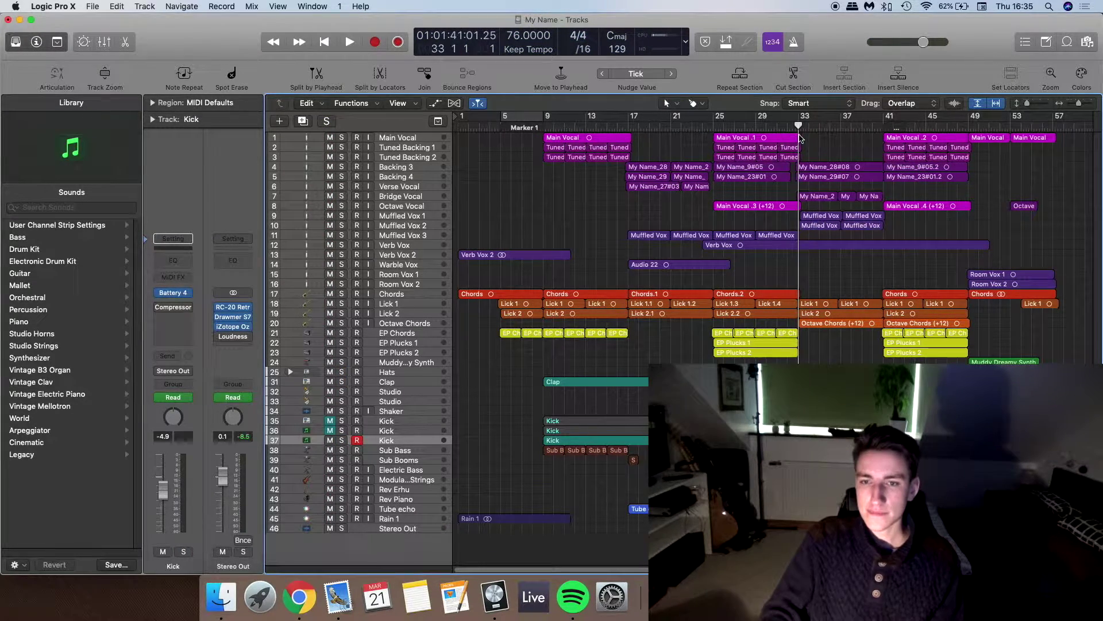
{"action": "key", "text": "space"}
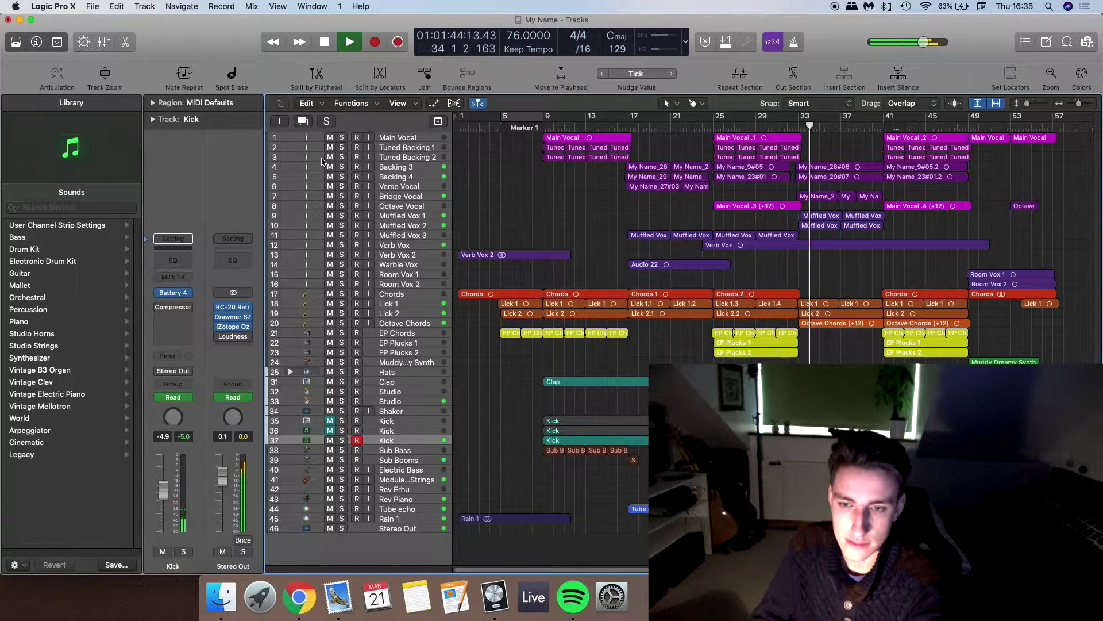
{"action": "left_click", "coordinate": [341, 216]}
{"action": "left_click", "coordinate": [342, 226]}
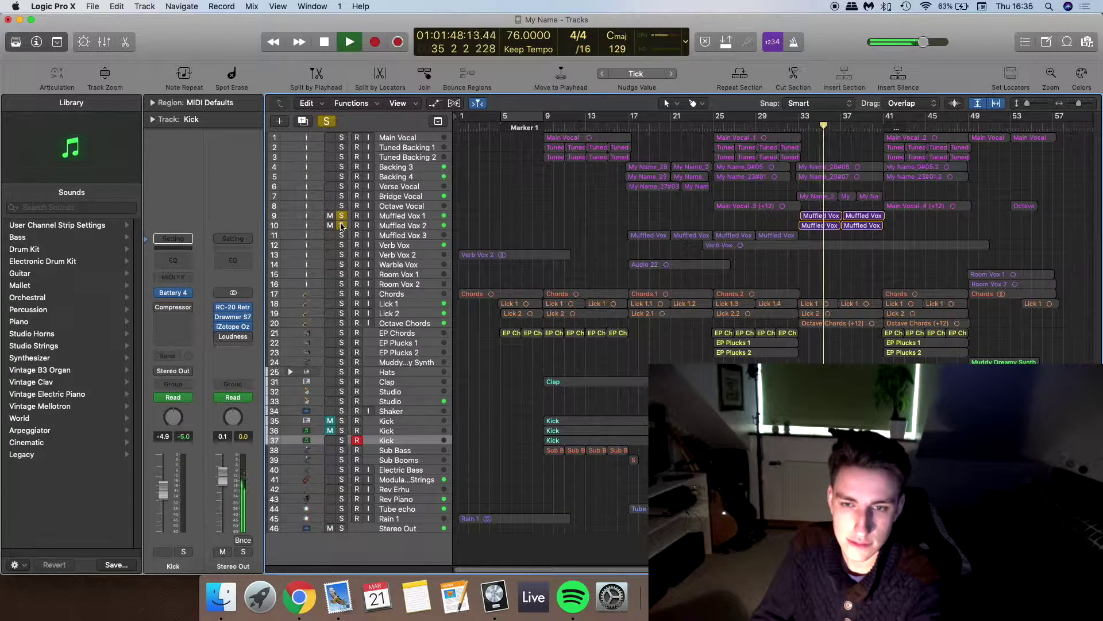
{"action": "left_click", "coordinate": [341, 196]}
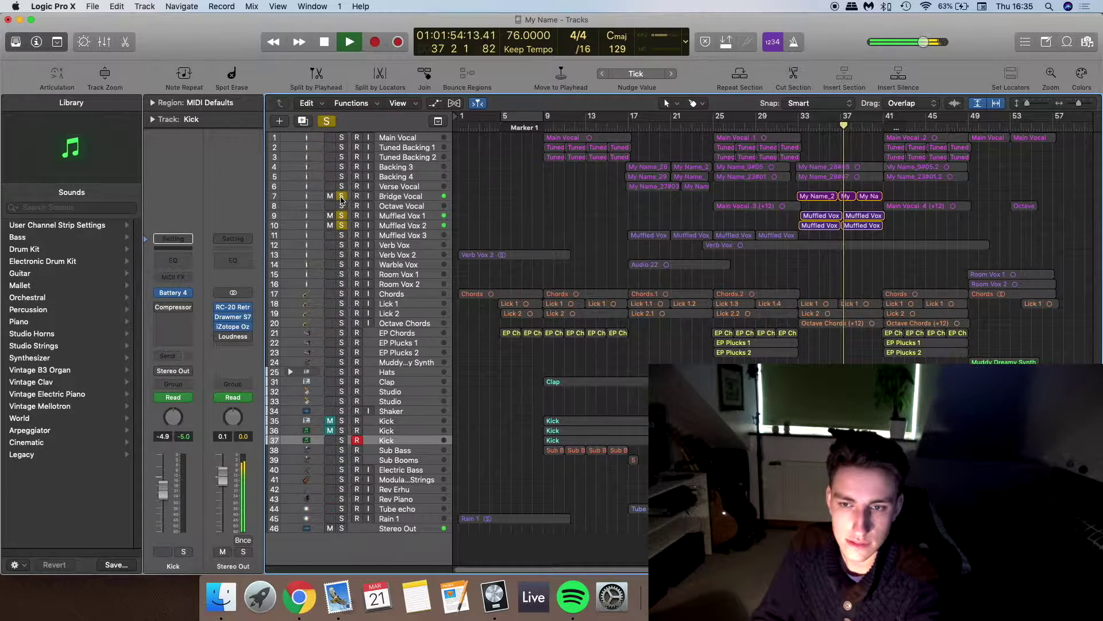
{"action": "left_click", "coordinate": [341, 197]}
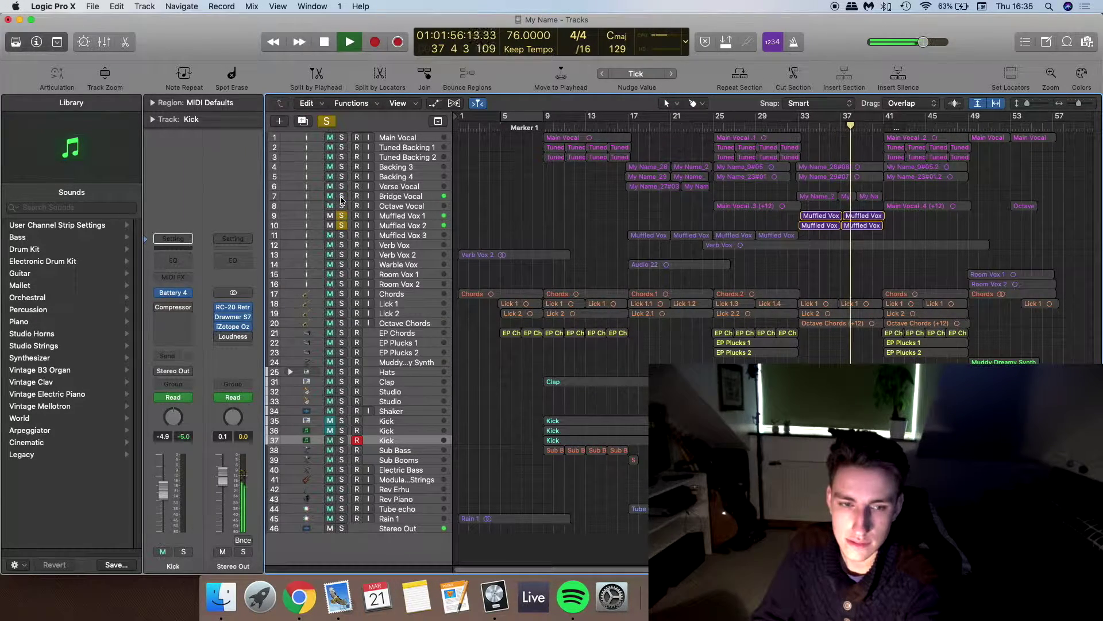
{"action": "left_click", "coordinate": [341, 236]}
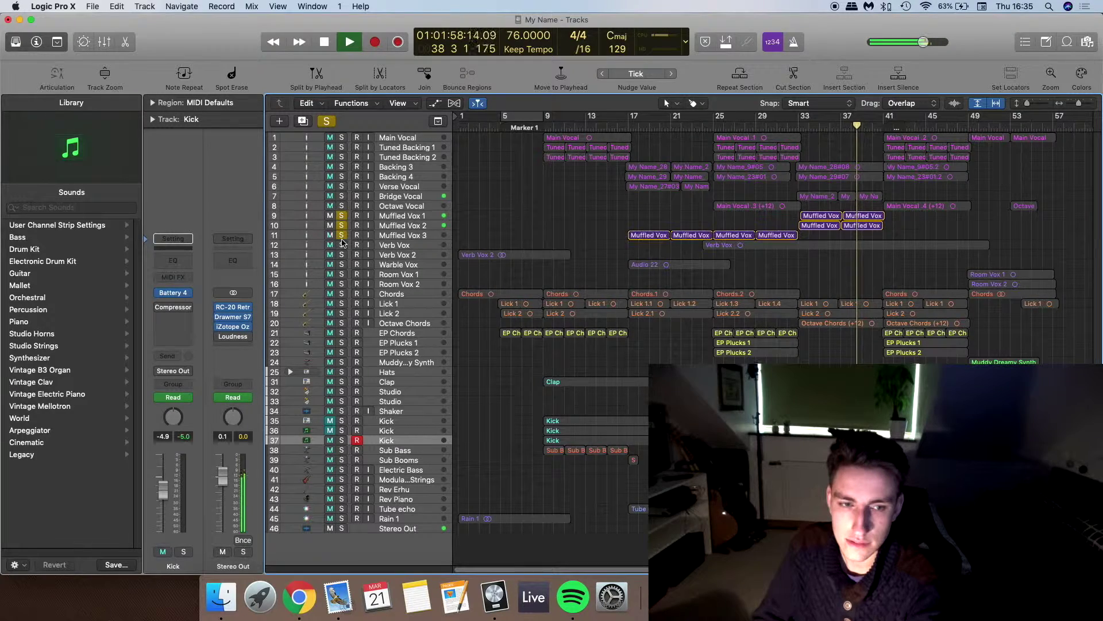
{"action": "left_click", "coordinate": [343, 242]}
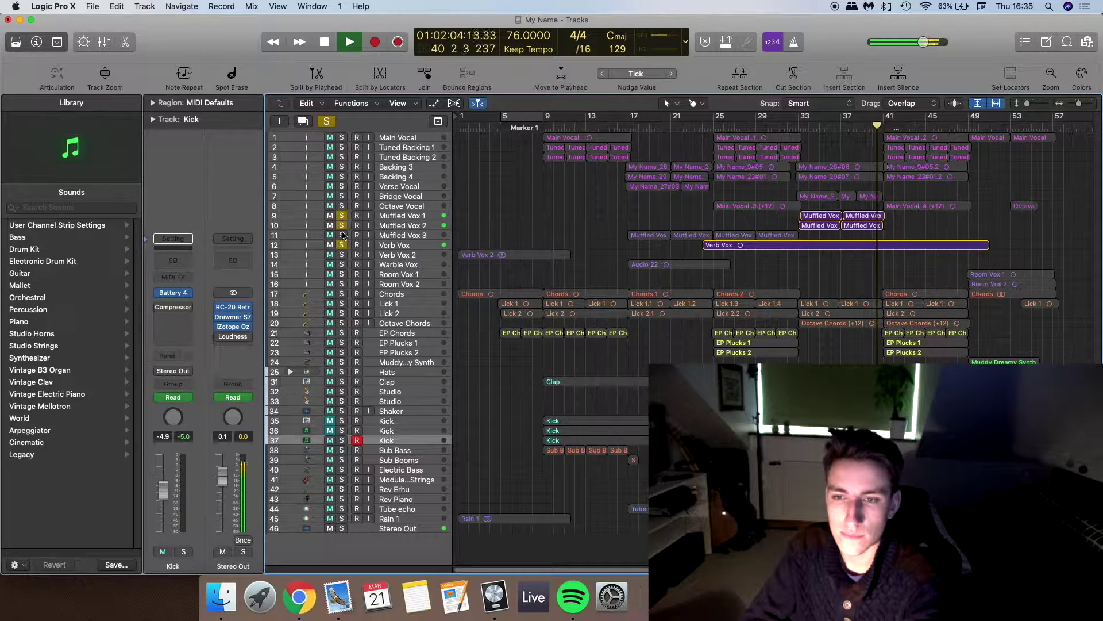
{"action": "key", "text": "space"}
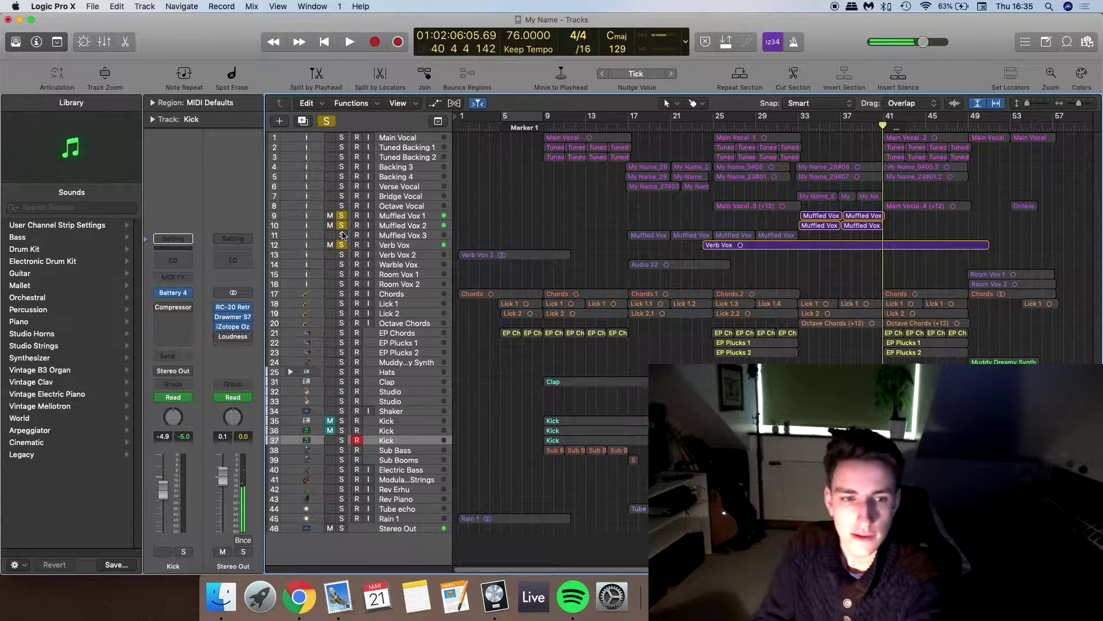
{"action": "left_click", "coordinate": [327, 121]}
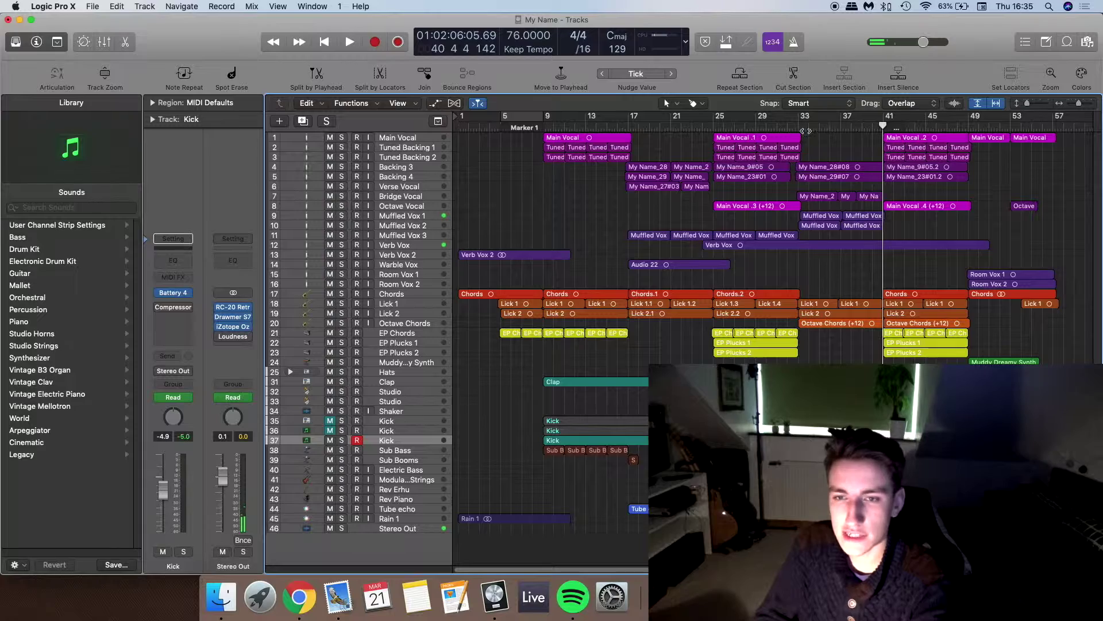
Return the playhead to bar 33 and show the channel strips of Muffled Vox 1 and Muffled Vox 2
{"action": "left_click", "coordinate": [805, 131]}
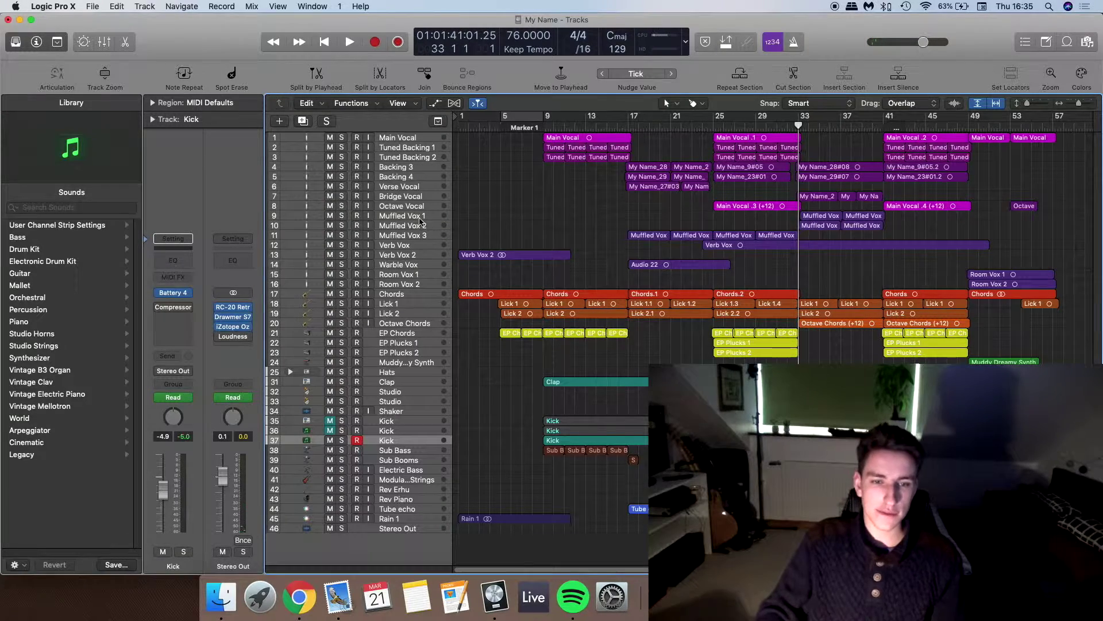
{"action": "left_click", "coordinate": [420, 220]}
{"action": "left_click", "coordinate": [420, 227]}
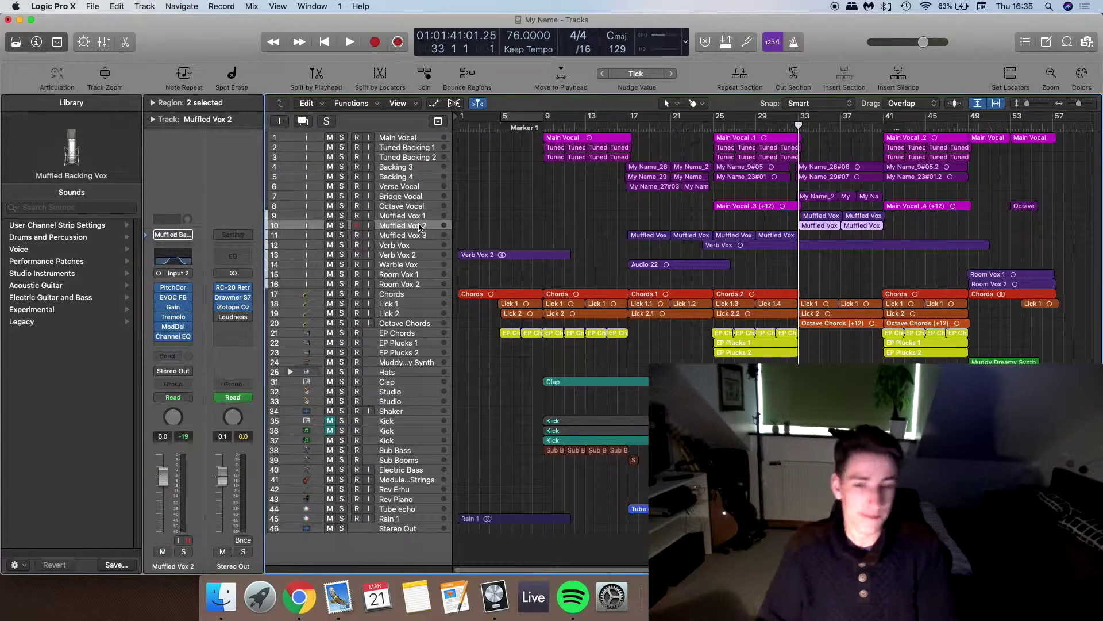
Play from bar 33, progressively soloing Rev Piano, Rev Erhu, the modular strings, Electric Bass and Tube echo, then return to bar 33 and clear the solos
{"action": "key", "text": "space"}
{"action": "left_click", "coordinate": [340, 500]}
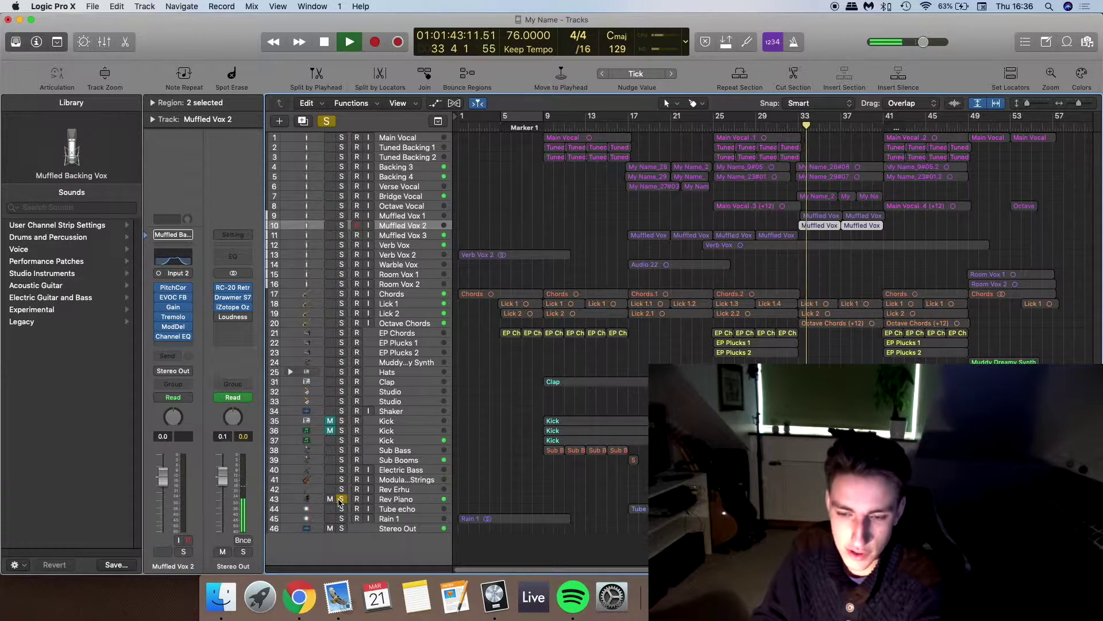
{"action": "left_click", "coordinate": [343, 490]}
{"action": "left_click", "coordinate": [343, 480]}
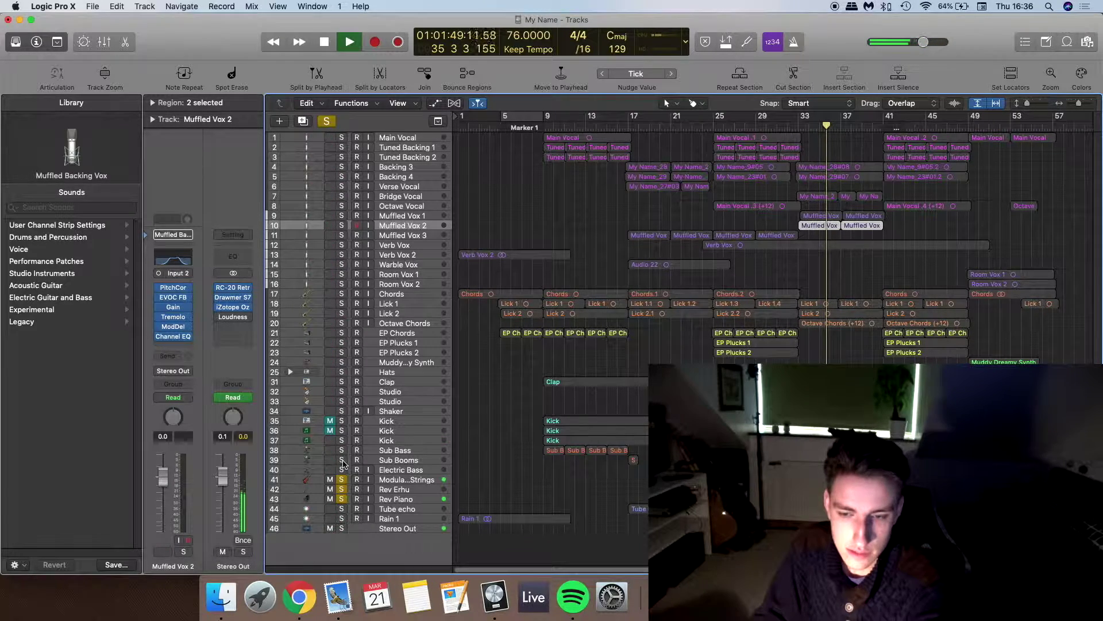
{"action": "left_click", "coordinate": [343, 470]}
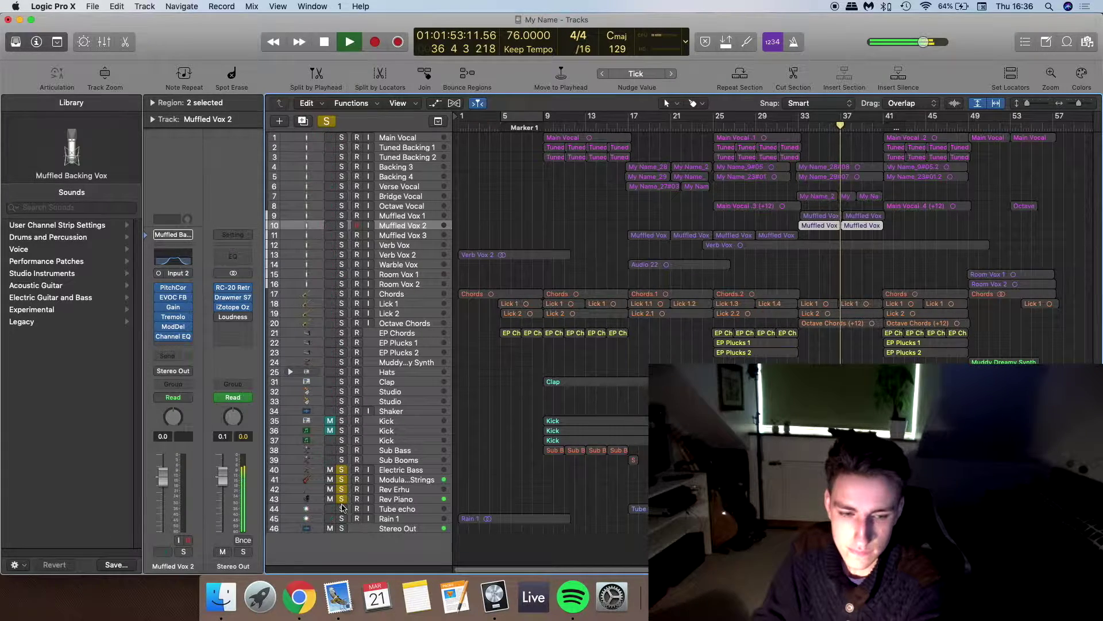
{"action": "left_click", "coordinate": [342, 508]}
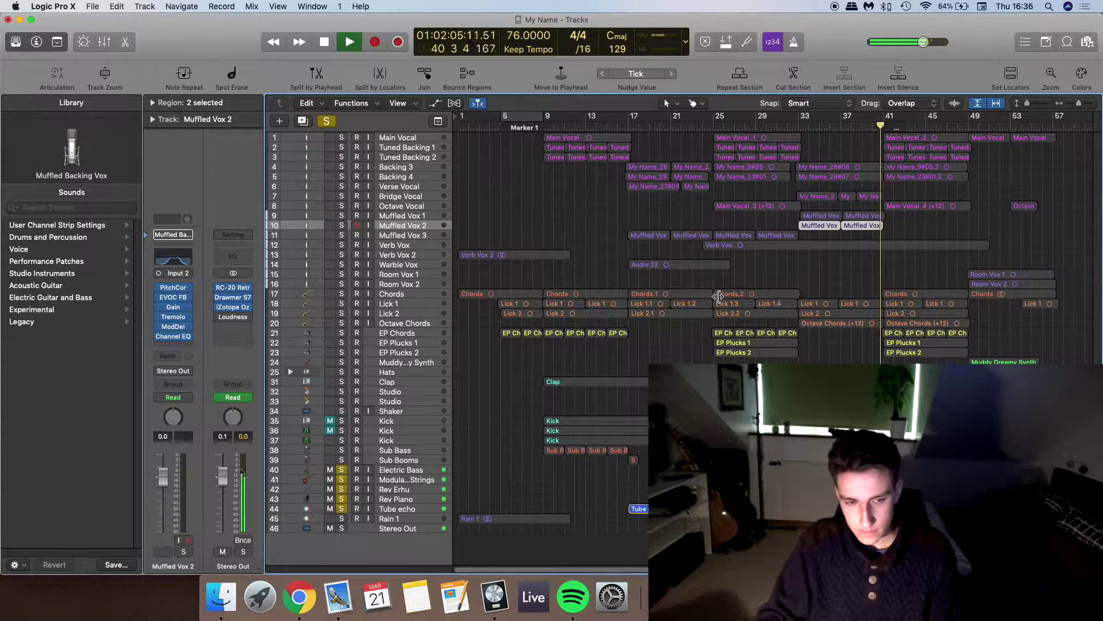
{"action": "left_click", "coordinate": [799, 122]}
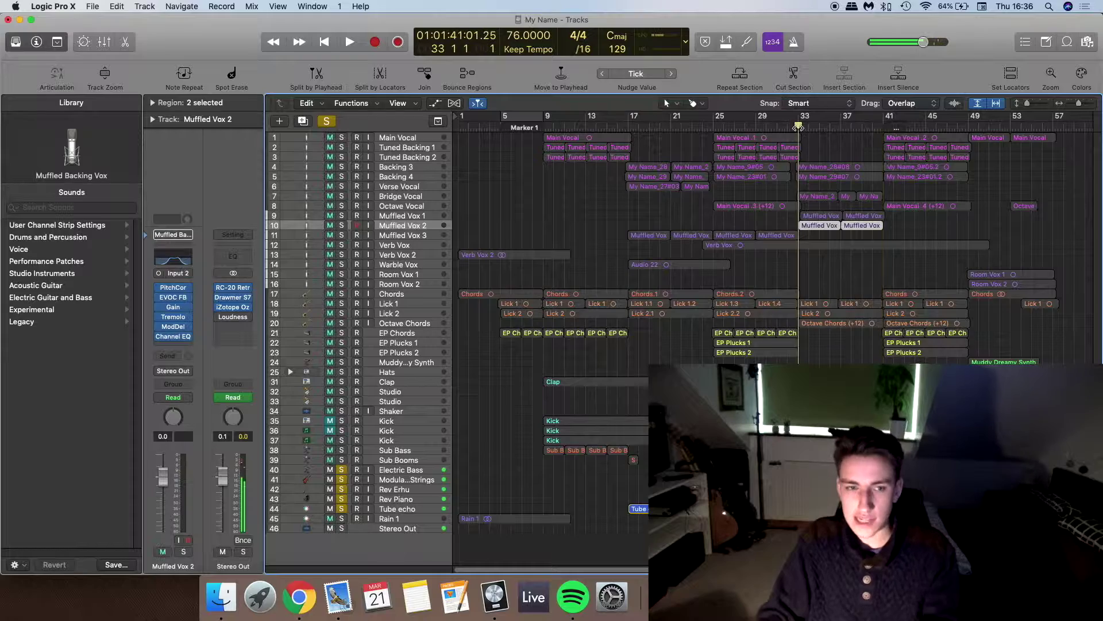
{"action": "left_click", "coordinate": [334, 122]}
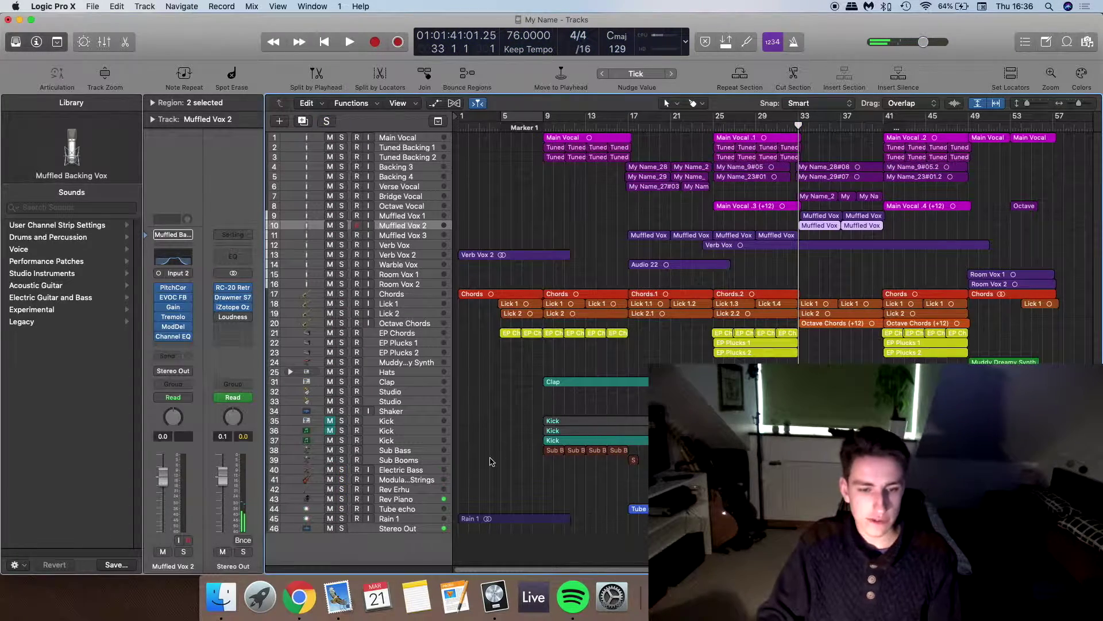
Show the Kickstart effect window of the Tube echo track and place it over the tracks area
{"action": "left_click", "coordinate": [397, 509]}
{"action": "key", "text": "v"}
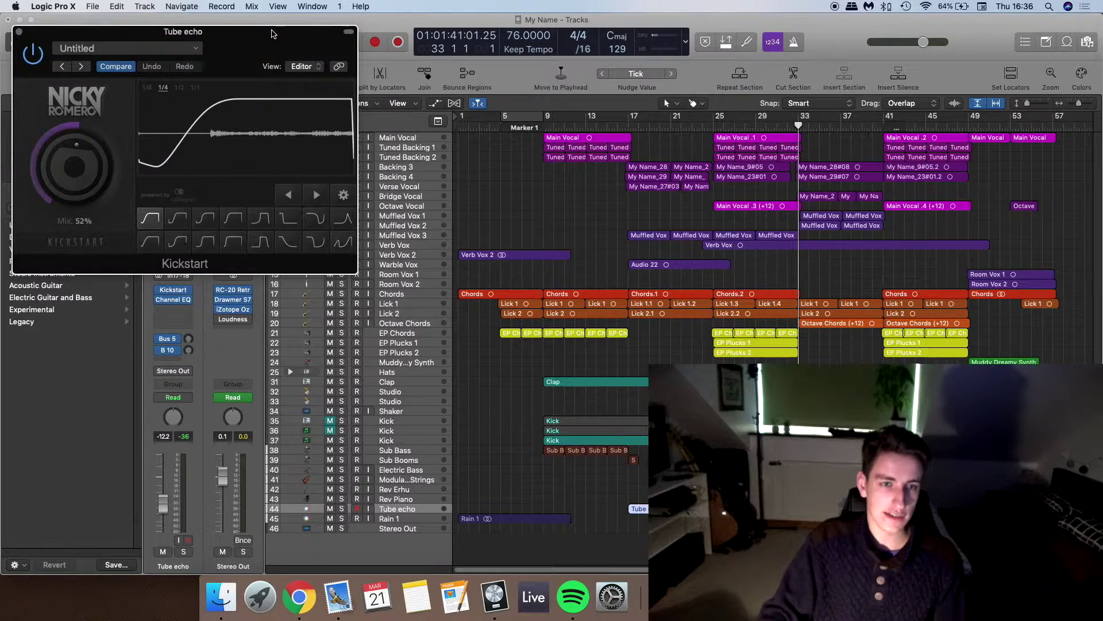
{"action": "left_click_drag", "start_coordinate": [271, 34], "coordinate": [528, 142]}
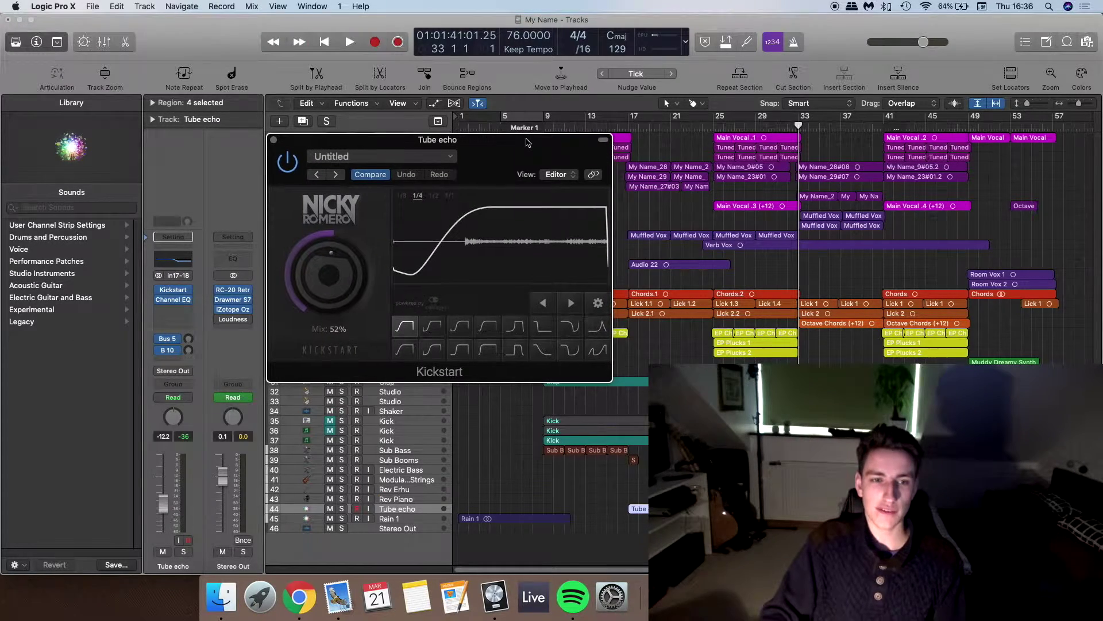
Solo Tube echo, play from bar 33, raise the Kickstart mix to 100%, and close the effect window
{"action": "left_click", "coordinate": [341, 509]}
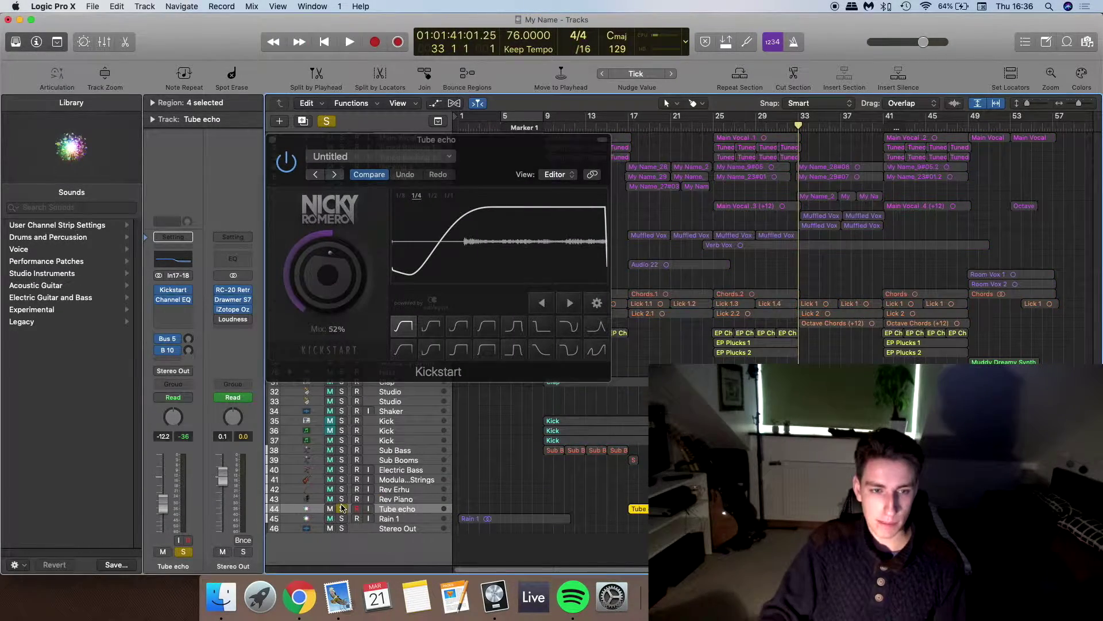
{"action": "key", "text": "space"}
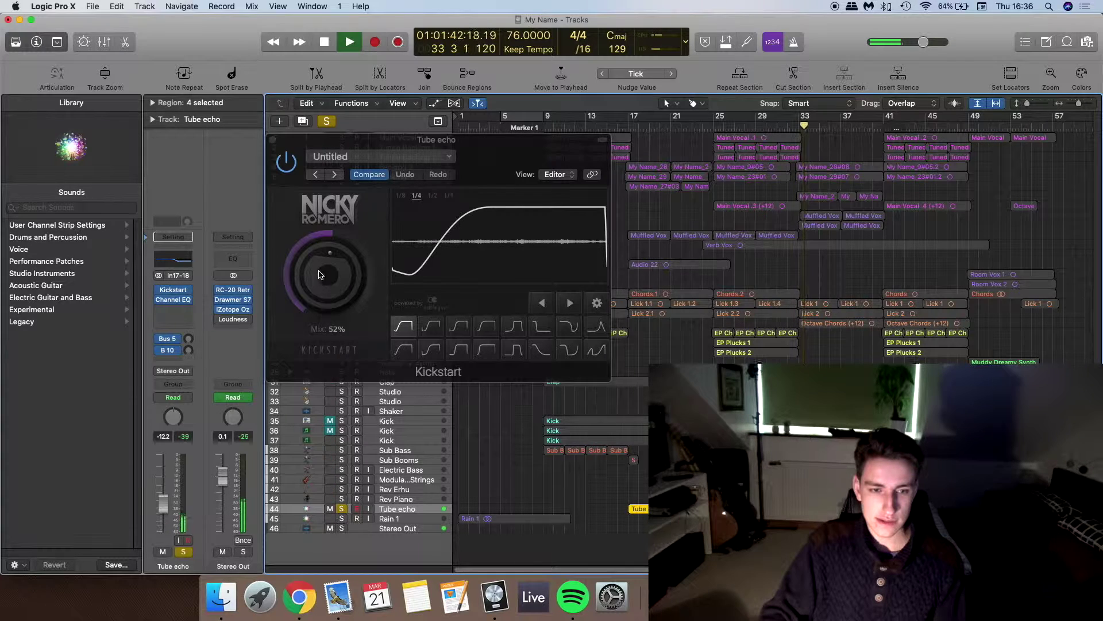
{"action": "left_click_drag", "start_coordinate": [328, 273], "coordinate": [329, 229]}
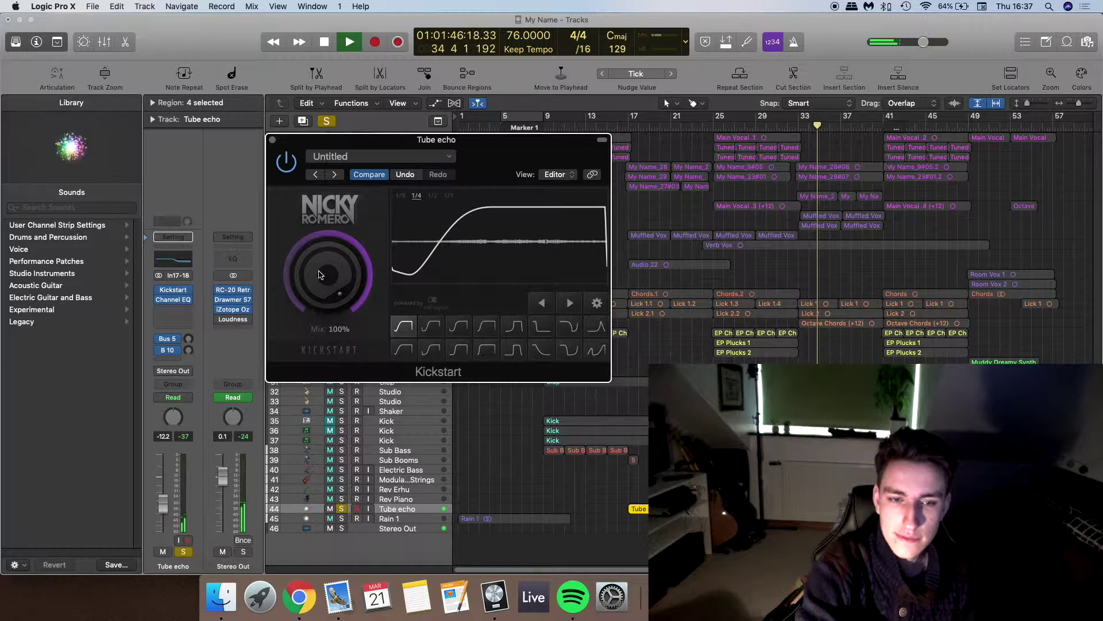
{"action": "key", "text": "super+w"}
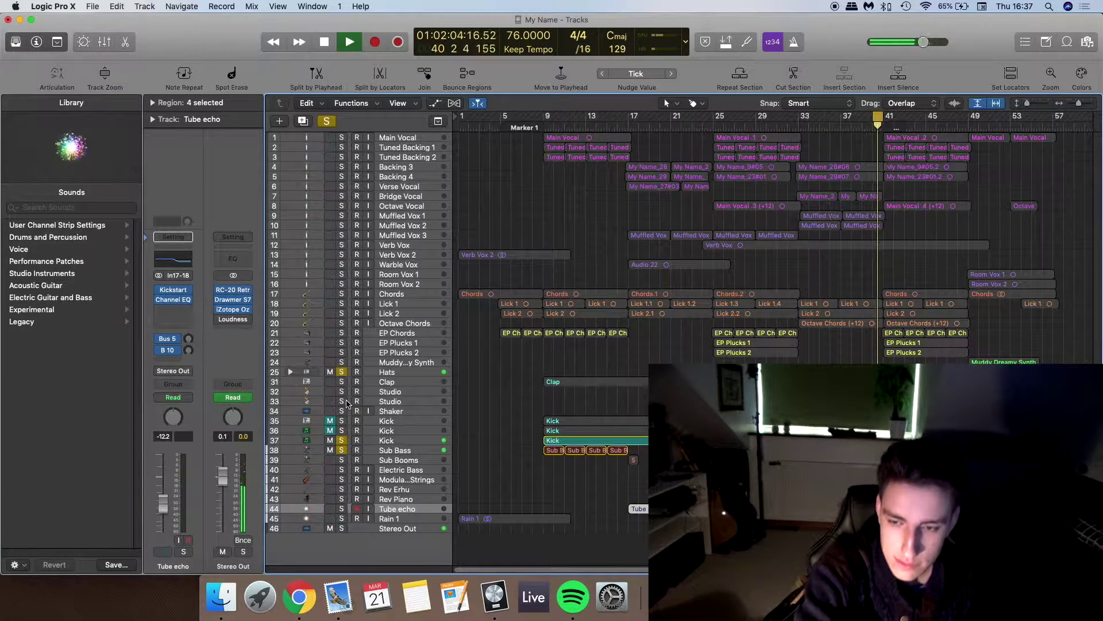
Stop the Hats, Kick and Sub Bass audition, move the playhead back to bar 39, and clear the solos
{"action": "key", "text": "space"}
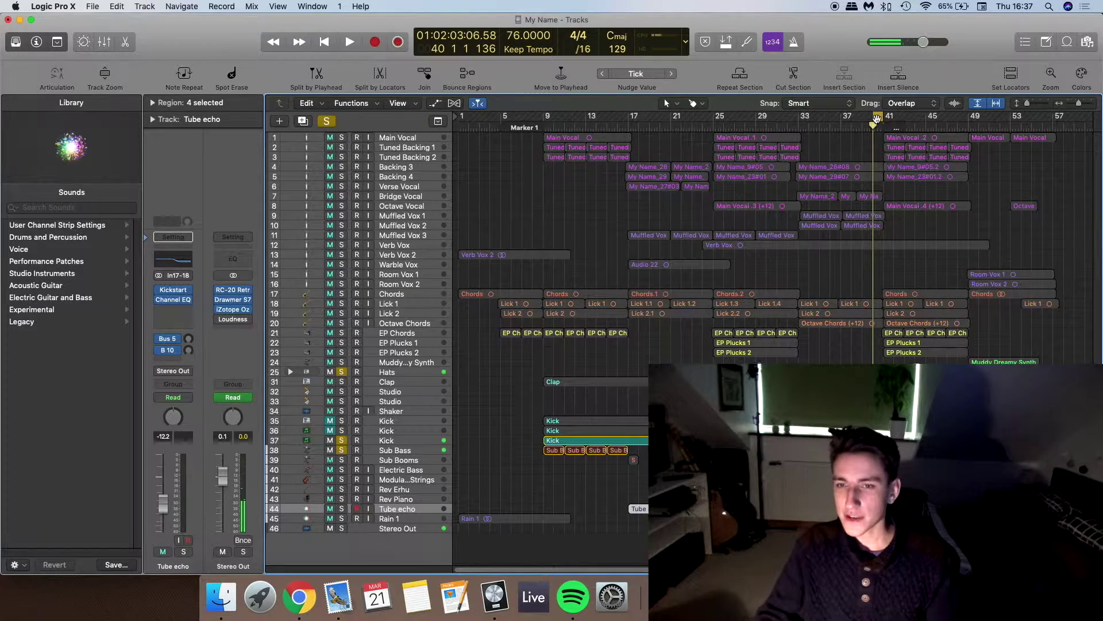
{"action": "key", "text": "comma"}
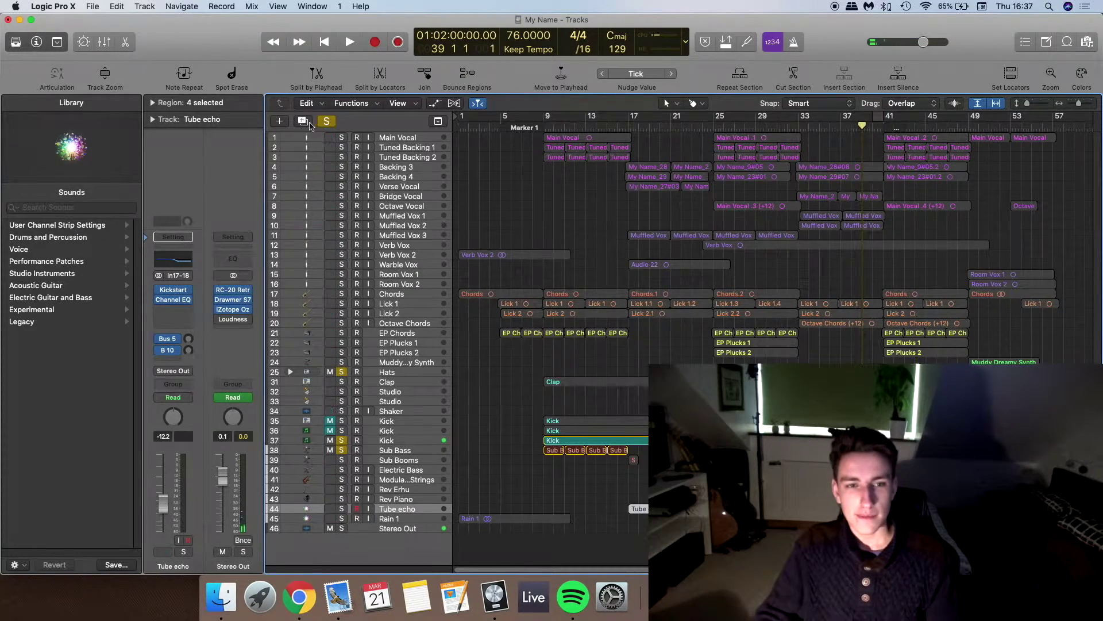
{"action": "left_click", "coordinate": [326, 121]}
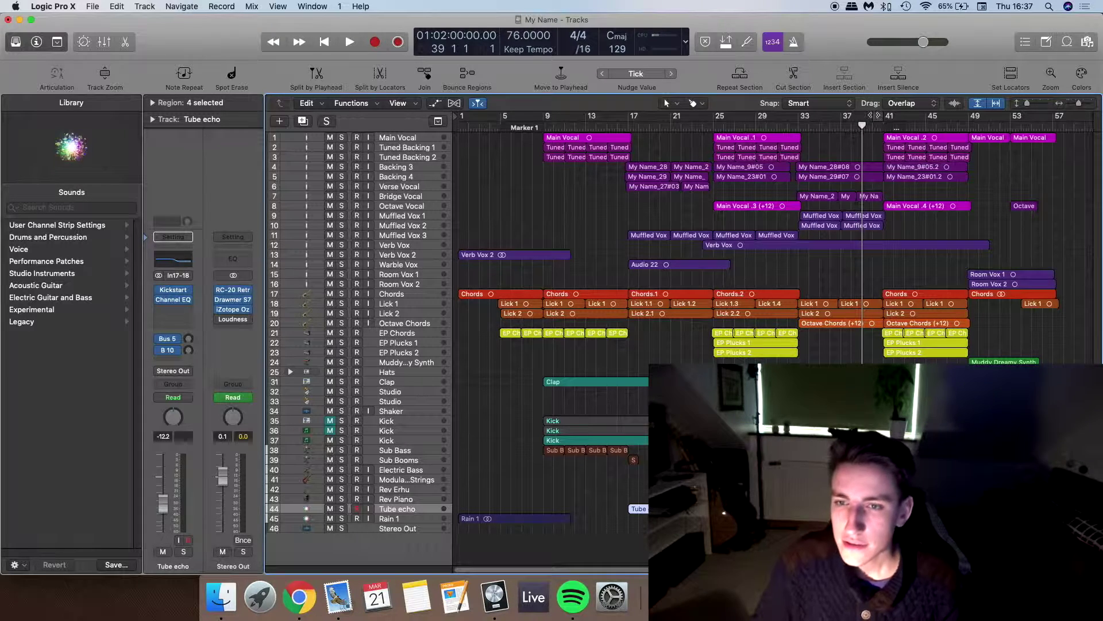
Solo Octave Chords and play it from bar 41, stopping in bar 42
{"action": "mouse_move", "coordinate": [878, 118]}
{"action": "left_mouse_down"}
{"action": "mouse_move", "coordinate": [998, 123]}
{"action": "mouse_move", "coordinate": [882, 133]}
{"action": "left_mouse_up"}
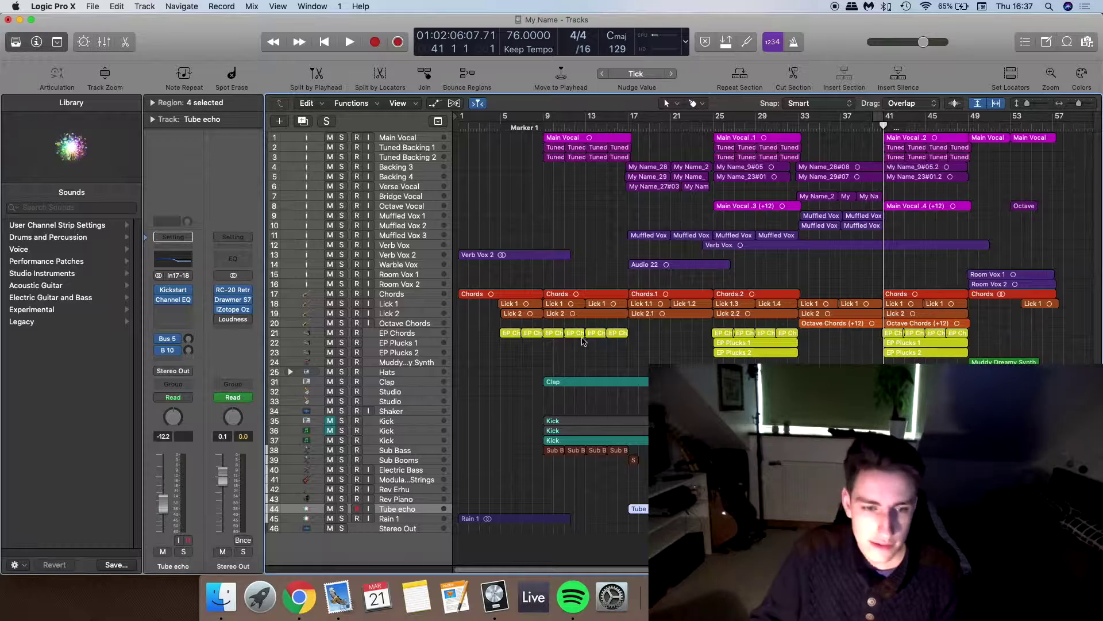
{"action": "left_click", "coordinate": [341, 324]}
{"action": "key", "text": "space"}
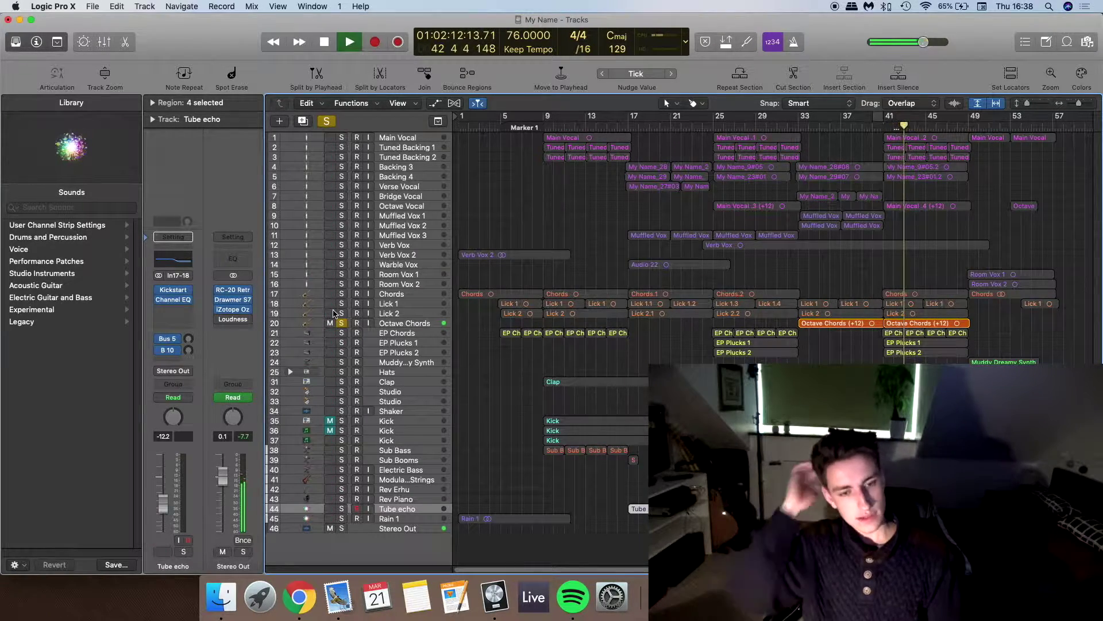
{"action": "key", "text": "space"}
Select the Octave Chords track, show its region settings, and set the transposition of its two regions to 0
{"action": "left_click", "coordinate": [432, 332]}
{"action": "left_click", "coordinate": [425, 324]}
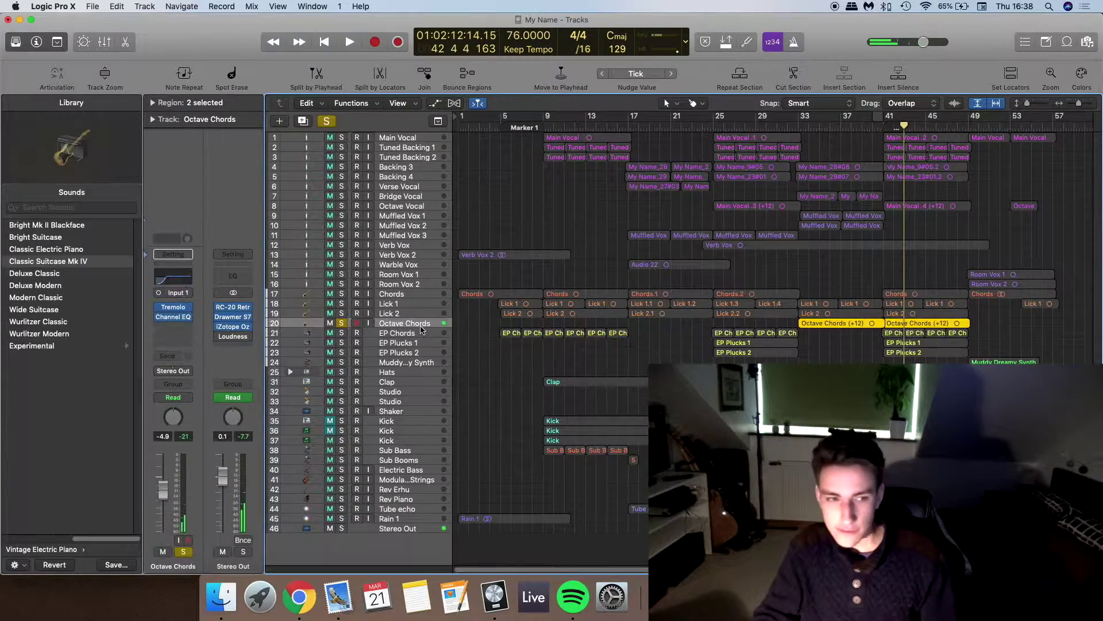
{"action": "left_click", "coordinate": [152, 103]}
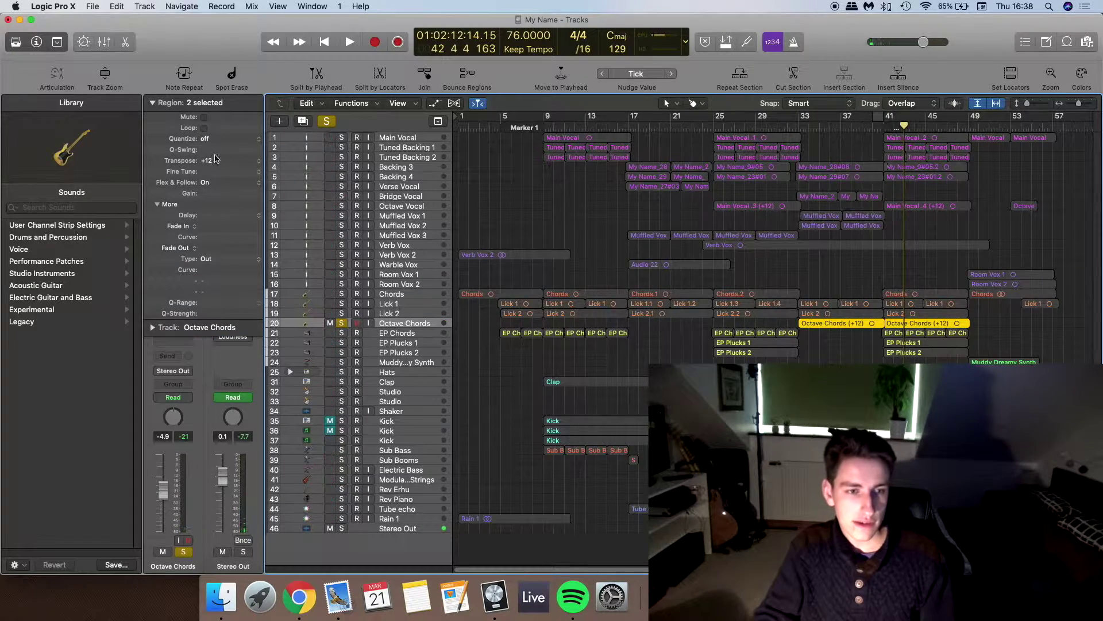
{"action": "double_click", "coordinate": [218, 162]}
{"action": "type", "text": "0"}
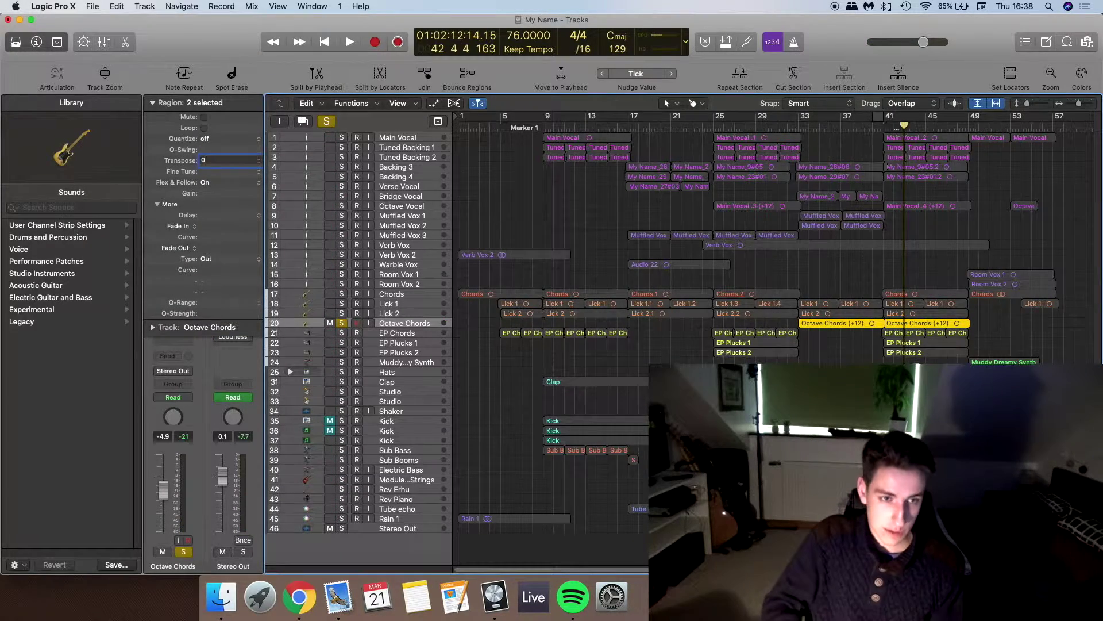
{"action": "key", "text": "Return"}
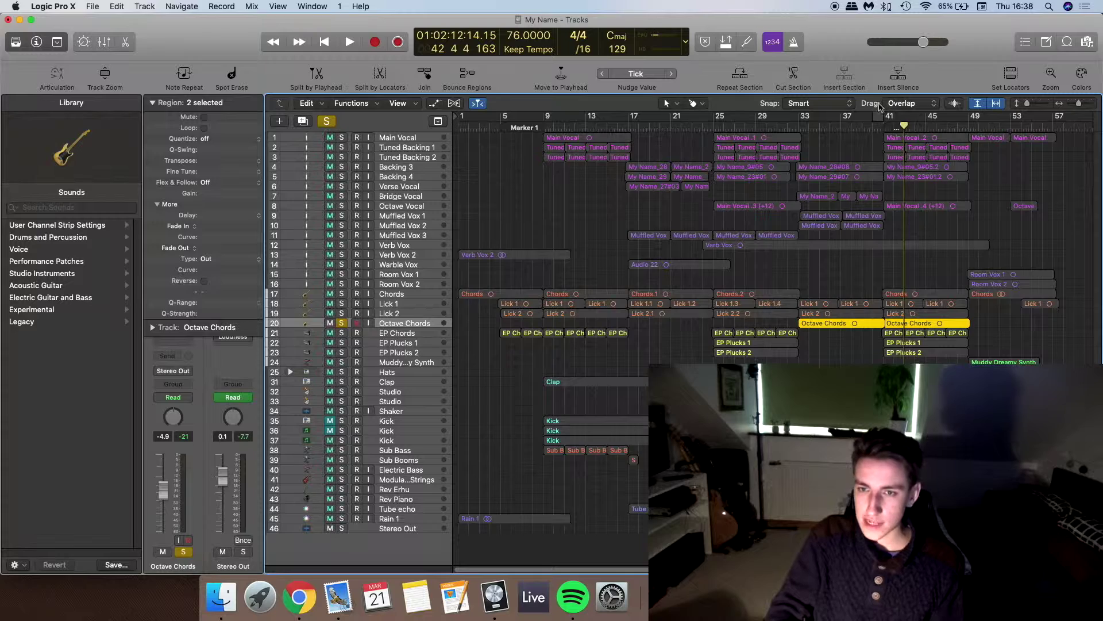
Play the soloed Octave Chords from bar 41 without transposition and stop within the same bar
{"action": "left_click", "coordinate": [883, 127]}
{"action": "key", "text": "space"}
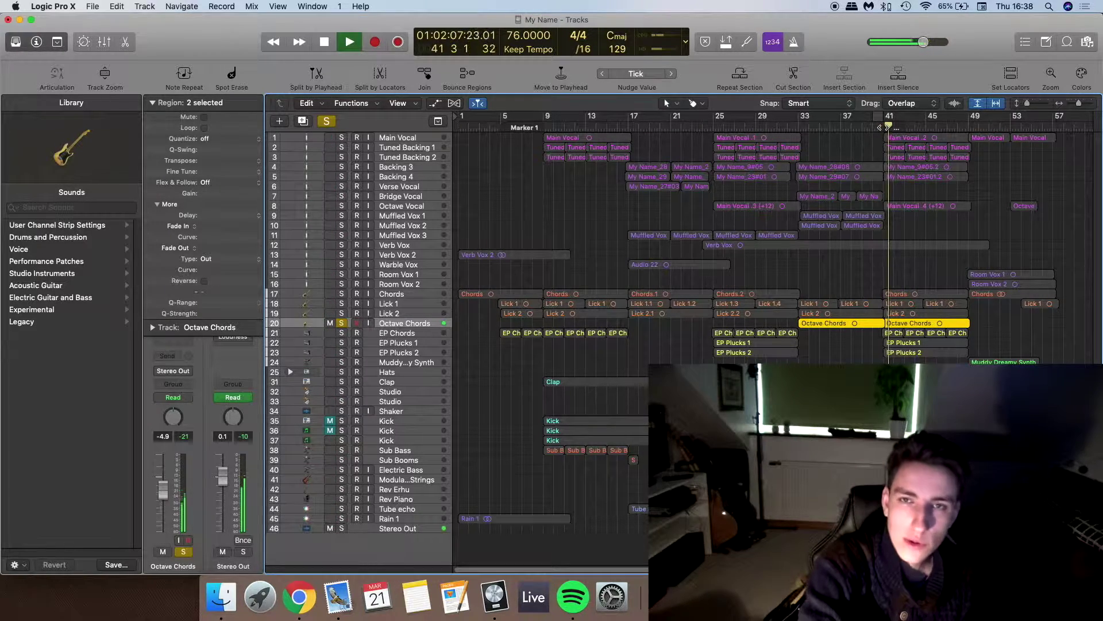
{"action": "key", "text": "space"}
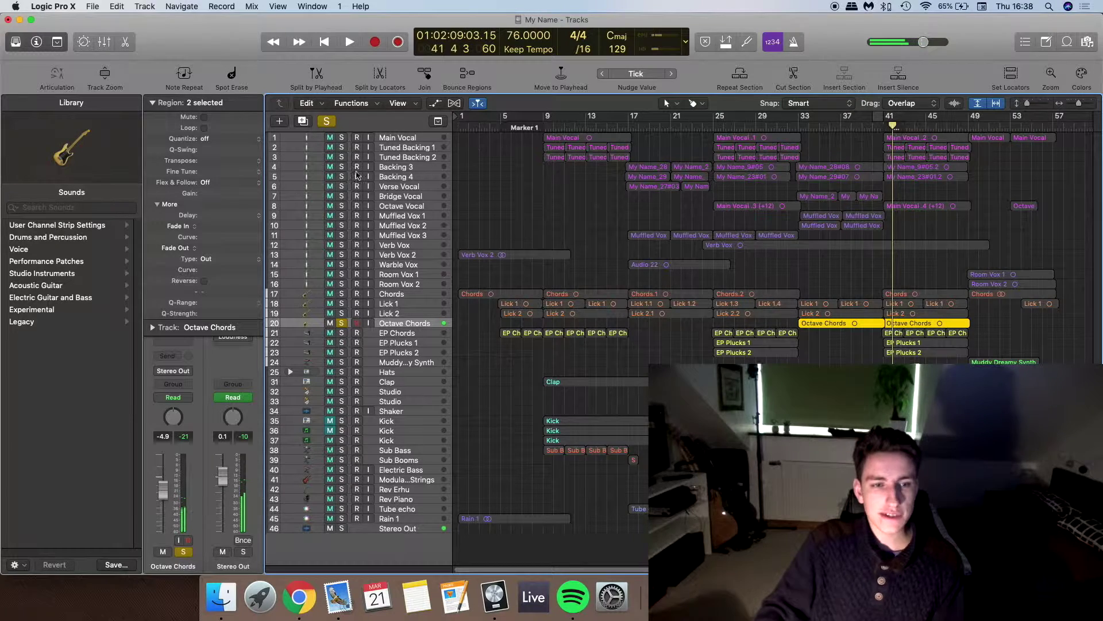
Transpose the Octave Chords regions by +2 and play on briefly to hear the change
{"action": "double_click", "coordinate": [241, 163]}
{"action": "type", "text": "2"}
{"action": "key", "text": "Return"}
{"action": "key", "text": "space"}
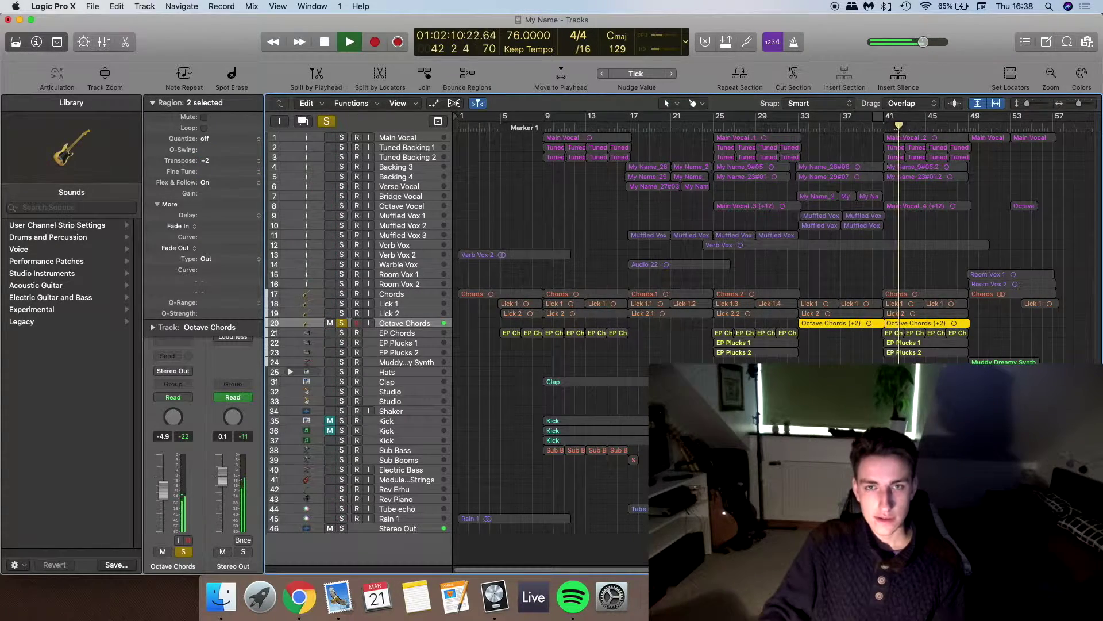
{"action": "key", "text": "space"}
Set the transposition of the Octave Chords regions to +12
{"action": "double_click", "coordinate": [242, 163]}
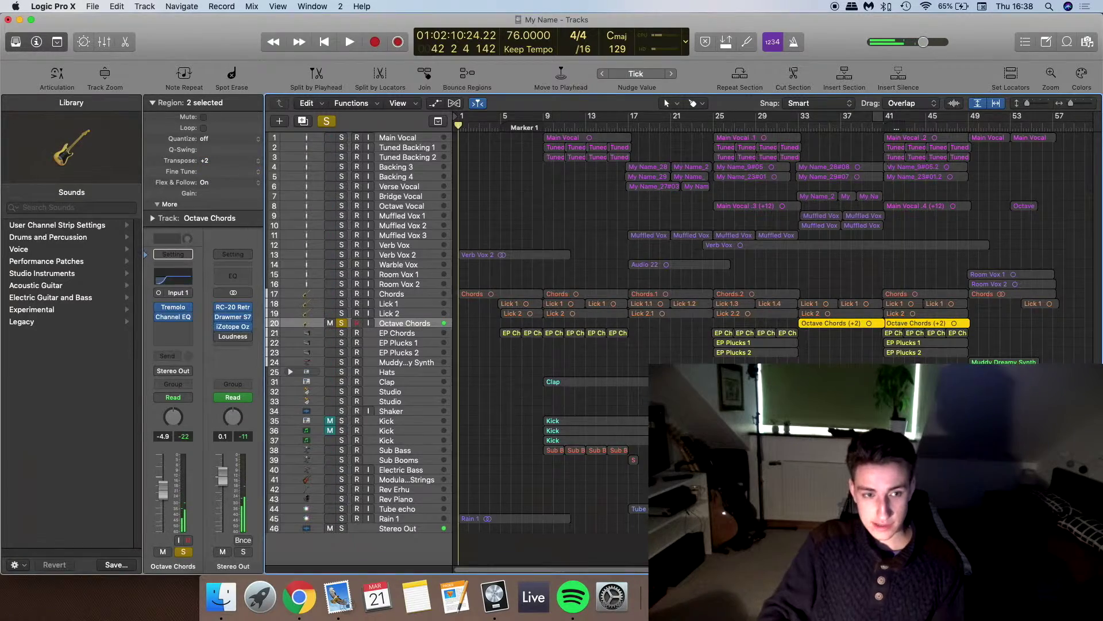
{"action": "key", "text": "2"}
{"action": "key", "text": "1"}
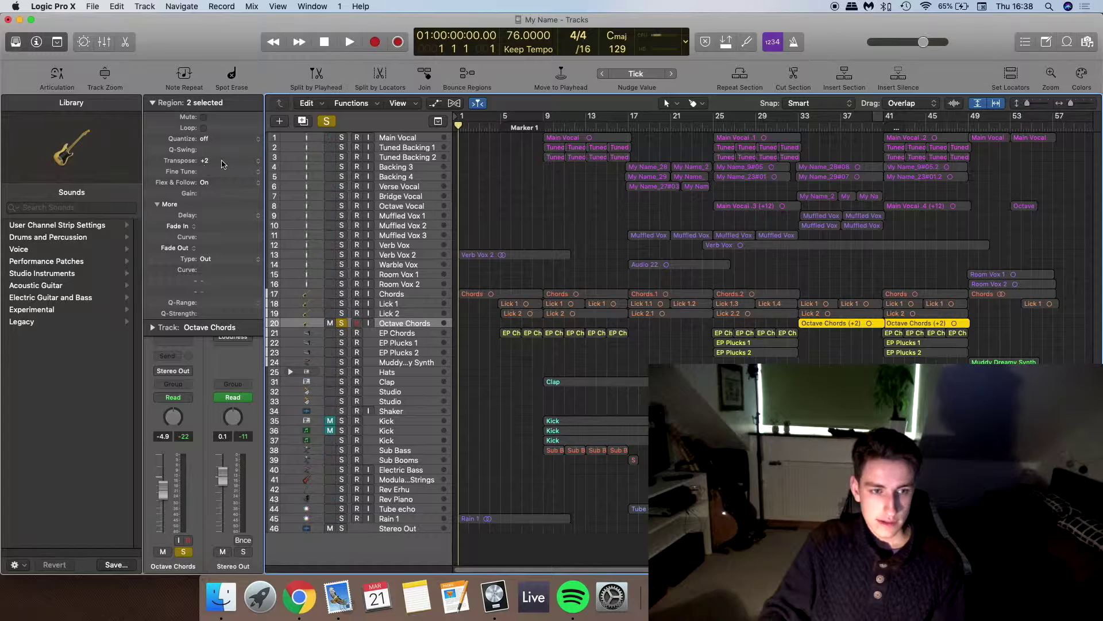
{"action": "type", "text": "12"}
{"action": "key", "text": "Return"}
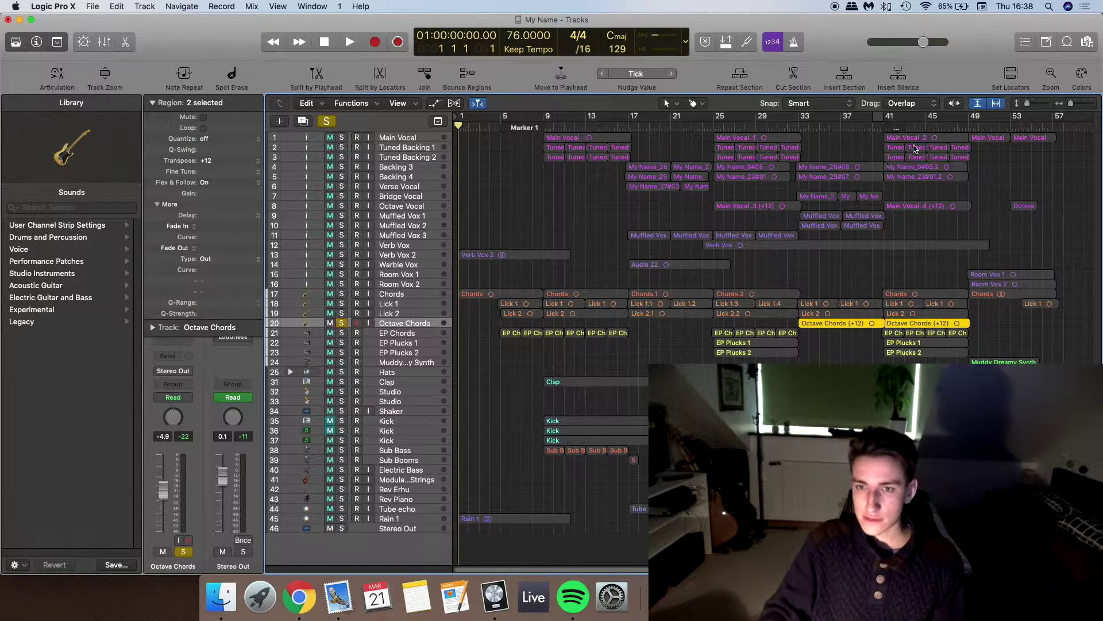
Play Octave Chords from bar 41, add Chords to the solo, and clear the solos after stopping
{"action": "double_click", "coordinate": [882, 127]}
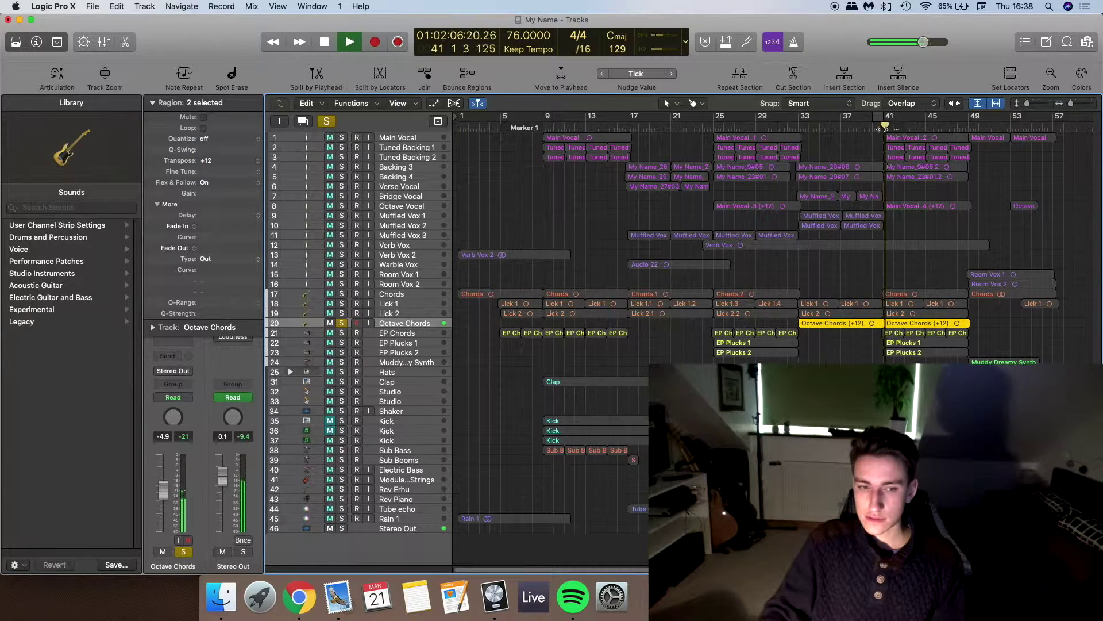
{"action": "left_click", "coordinate": [341, 294]}
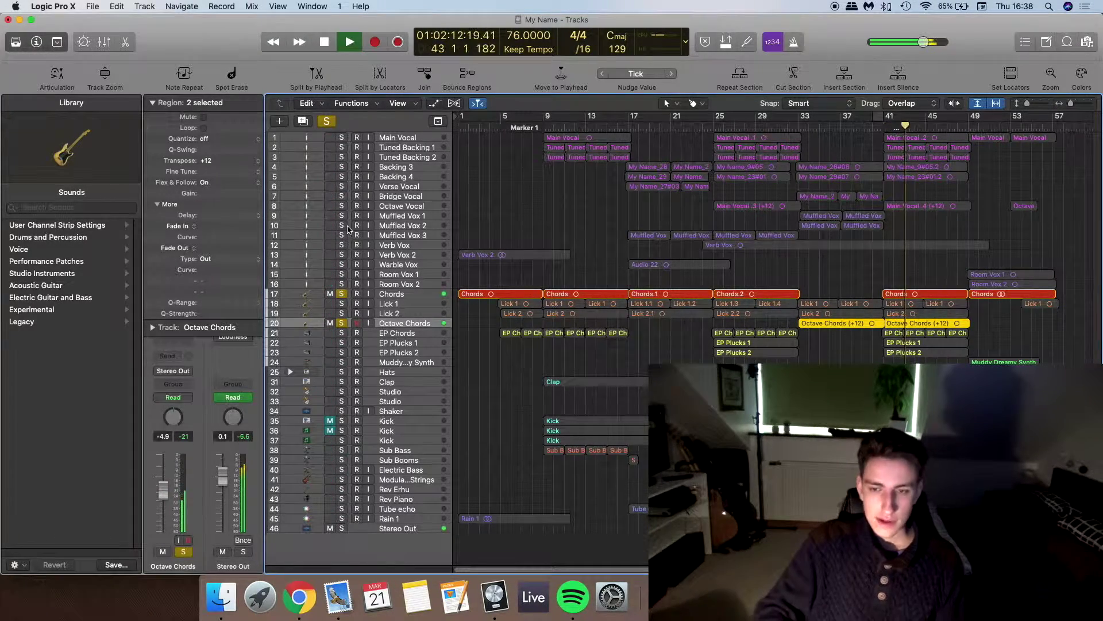
{"action": "key", "text": "space"}
{"action": "left_click", "coordinate": [326, 121]}
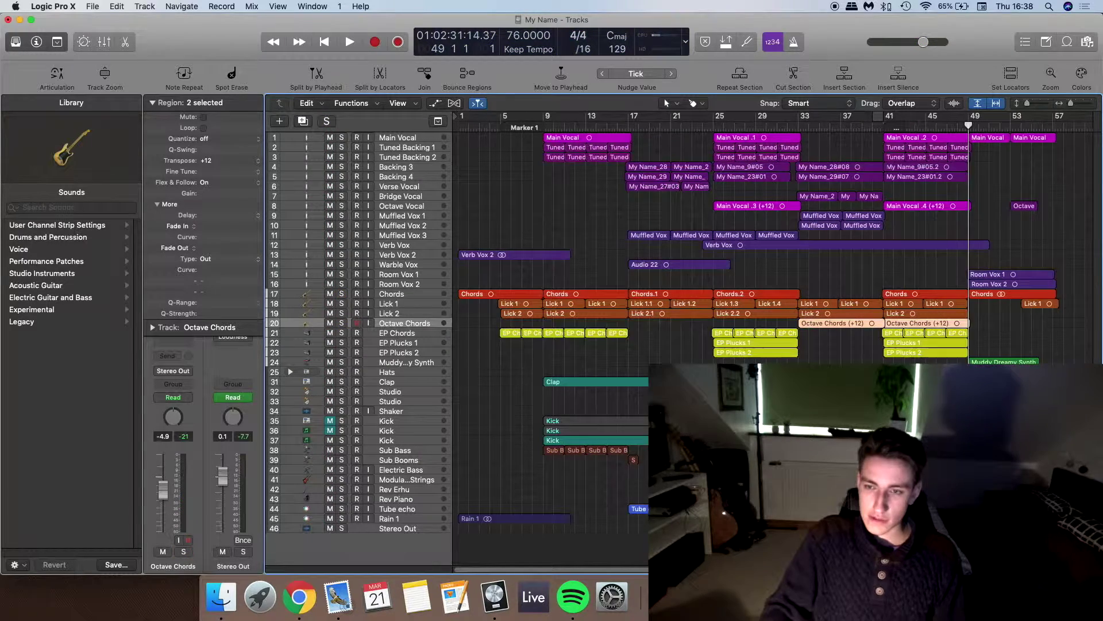
Play the full arrangement of the outro from bar 49 and stop in bar 53
{"action": "scroll", "coordinate": [747, 258], "scroll_direction": "right", "scroll_amount": 10}
{"action": "left_click", "coordinate": [707, 118]}
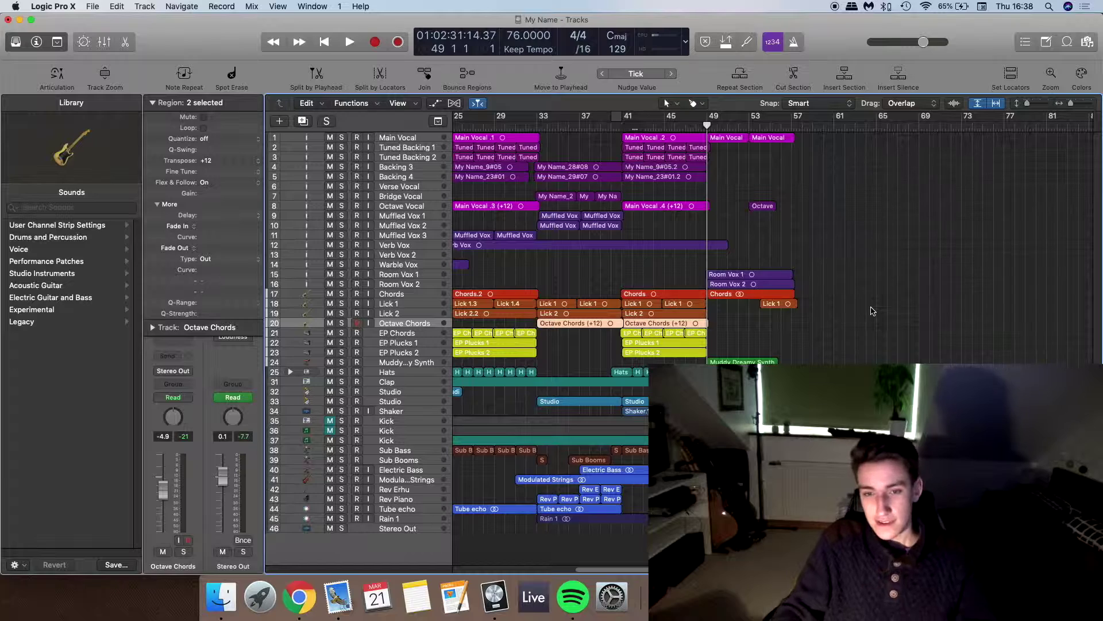
{"action": "key", "text": "space"}
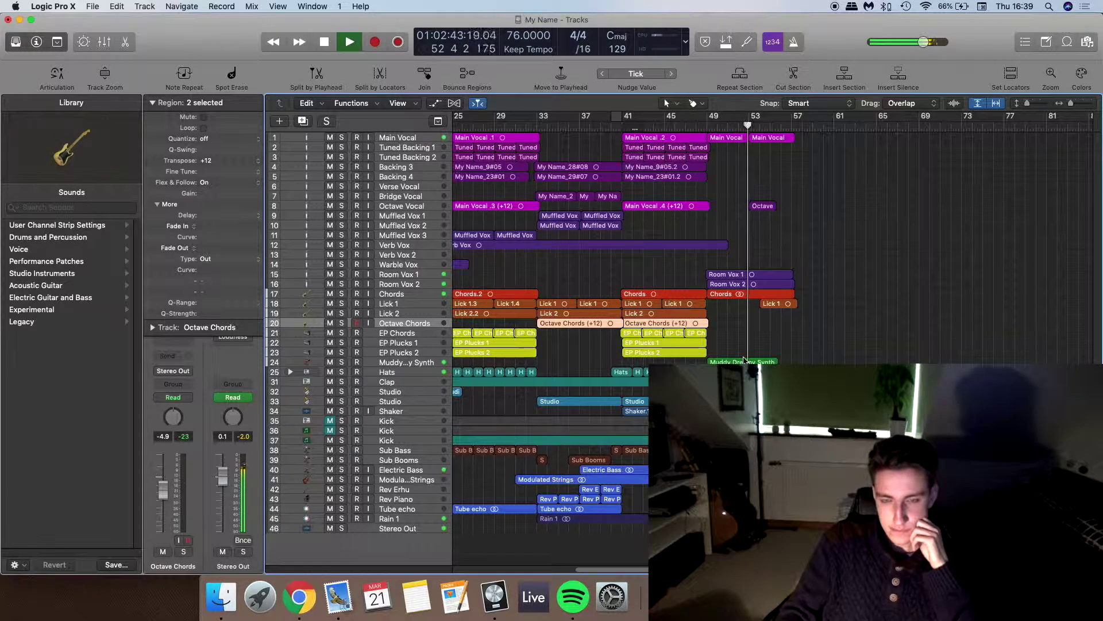
{"action": "key", "text": "space"}
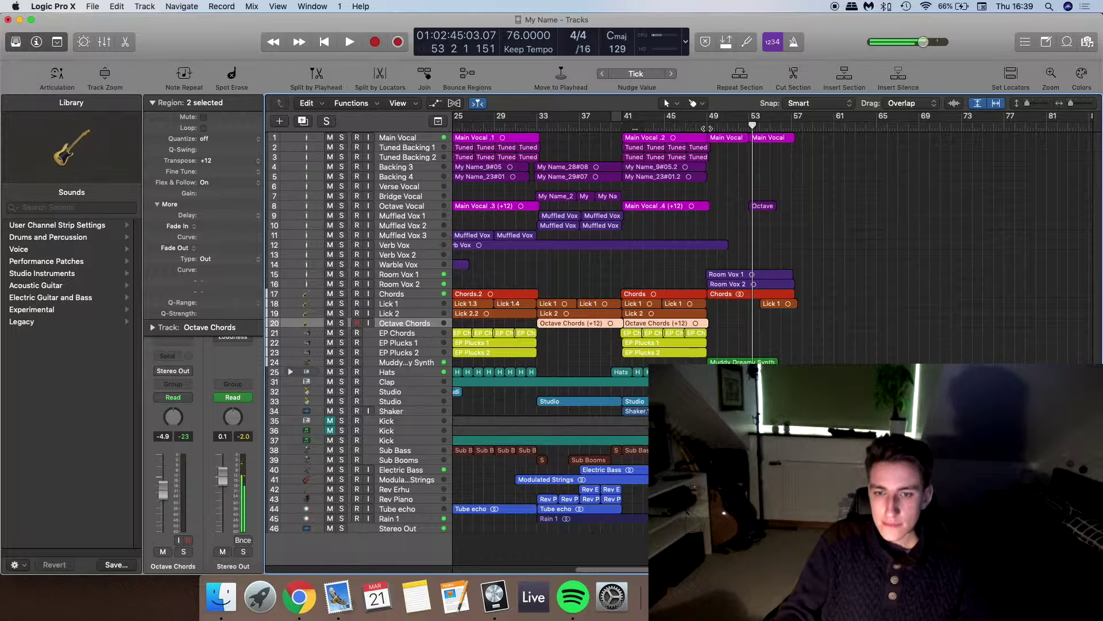
Select the Room Vox 1 region, collapse the region settings, and play the full arrangement from bar 48
{"action": "left_click", "coordinate": [726, 274]}
{"action": "left_click", "coordinate": [152, 102]}
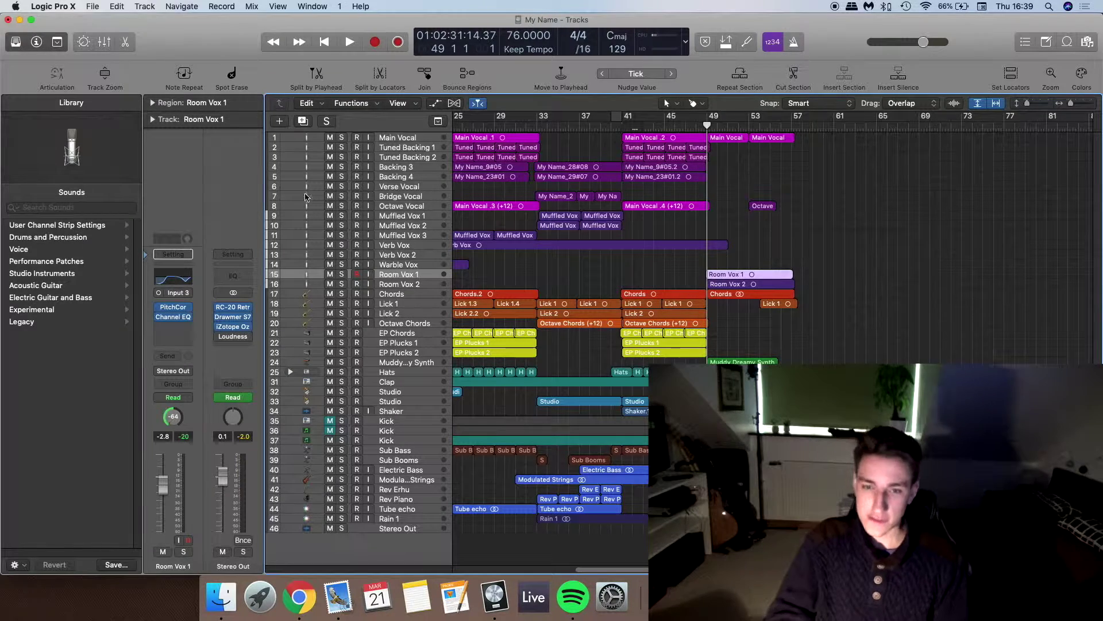
{"action": "left_click", "coordinate": [697, 156]}
{"action": "left_click", "coordinate": [696, 126]}
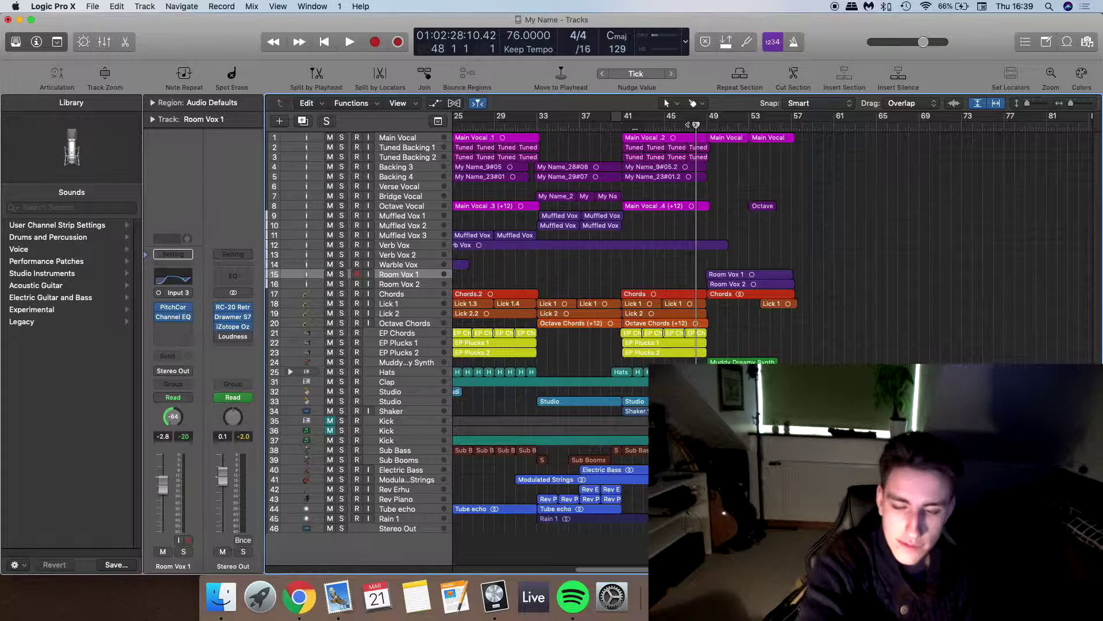
{"action": "key", "text": "space"}
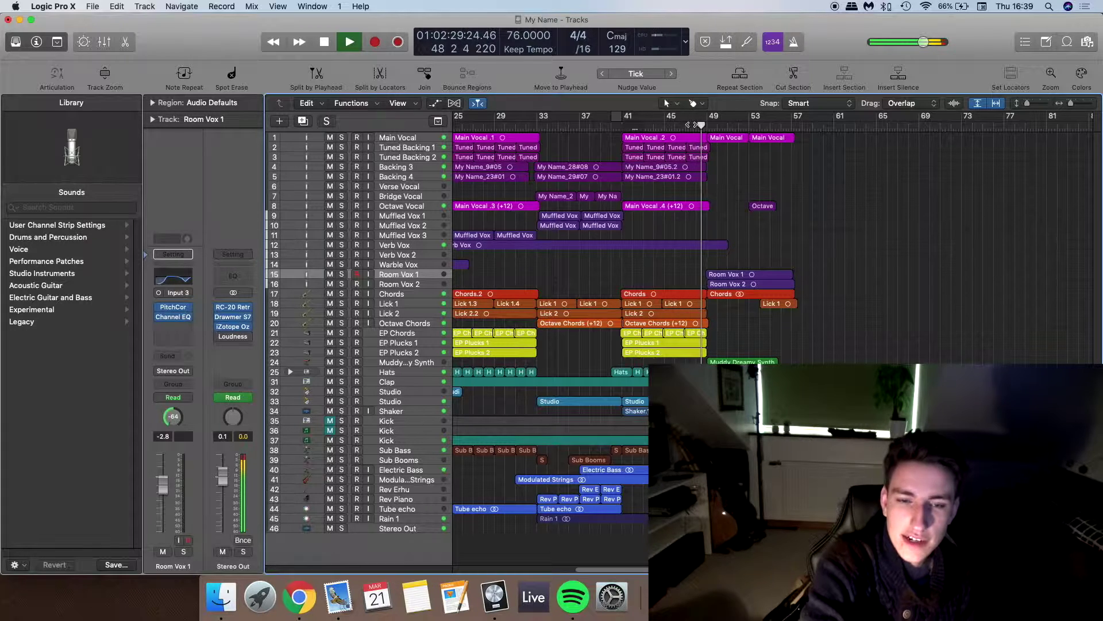
Solo Room Vox 1 and Room Vox 2, play them from bar 49, and clear the solos after stopping
{"action": "left_click", "coordinate": [342, 274]}
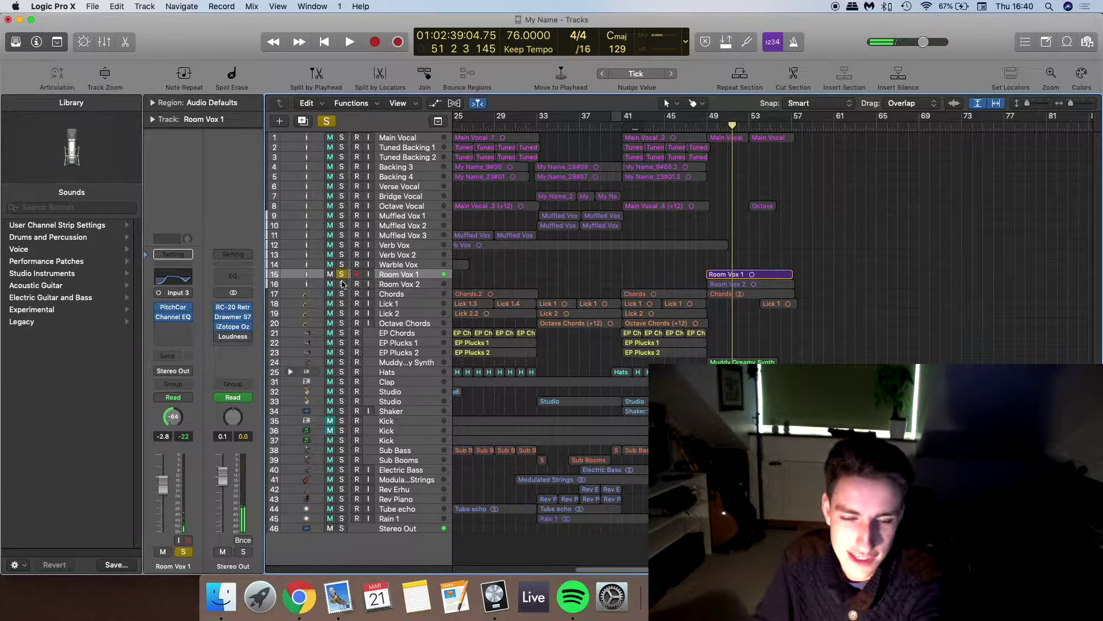
{"action": "left_click", "coordinate": [342, 284]}
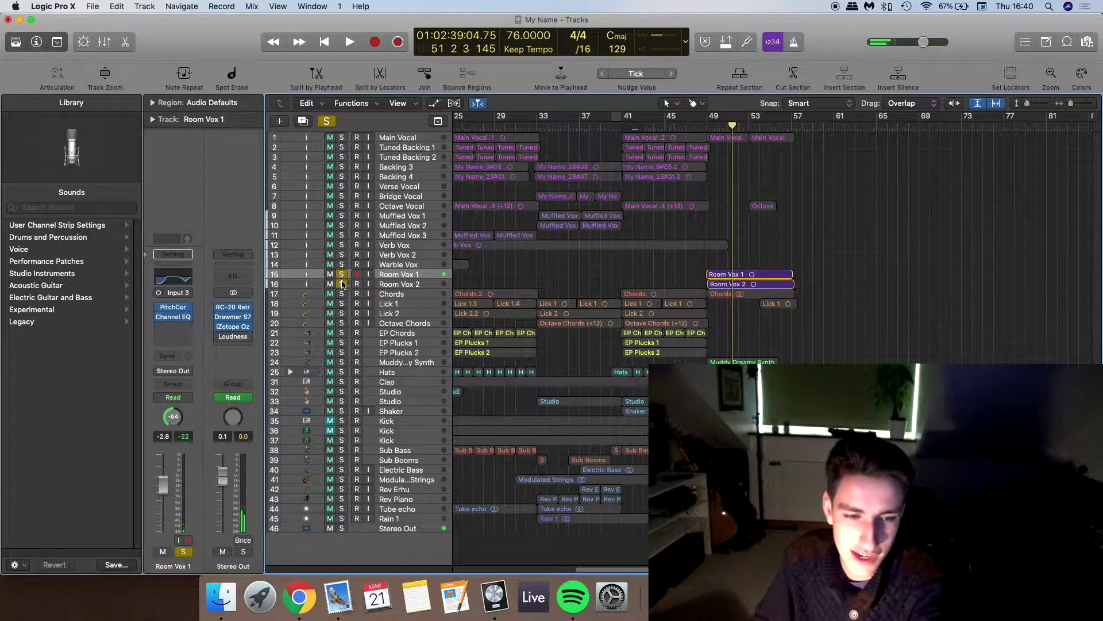
{"action": "left_click", "coordinate": [707, 126]}
{"action": "key", "text": "space"}
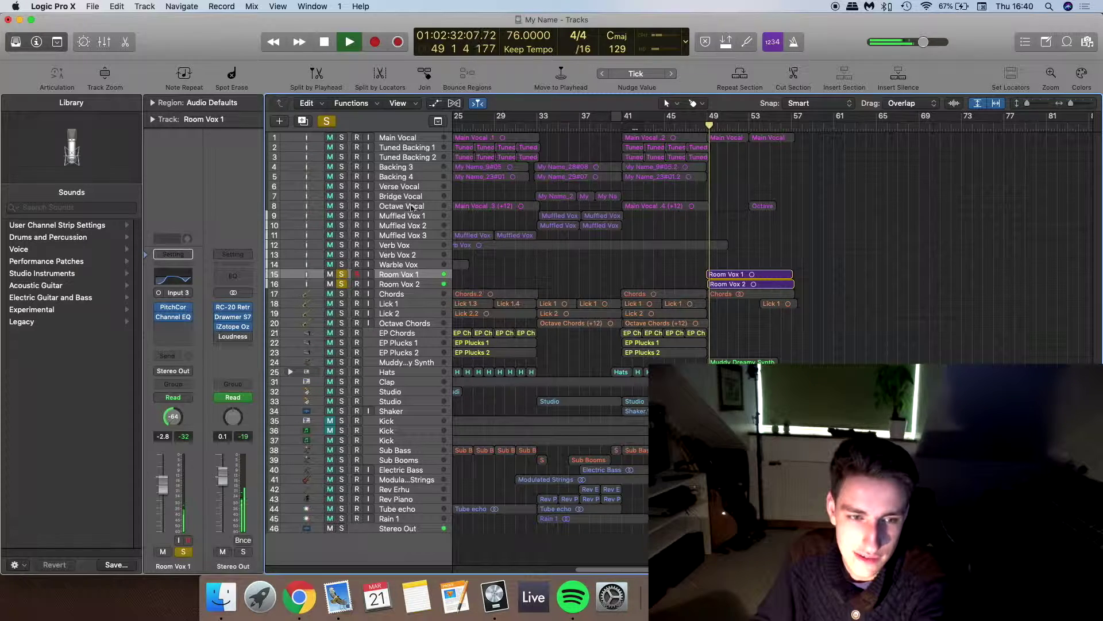
{"action": "key", "text": "space"}
{"action": "left_click", "coordinate": [326, 123]}
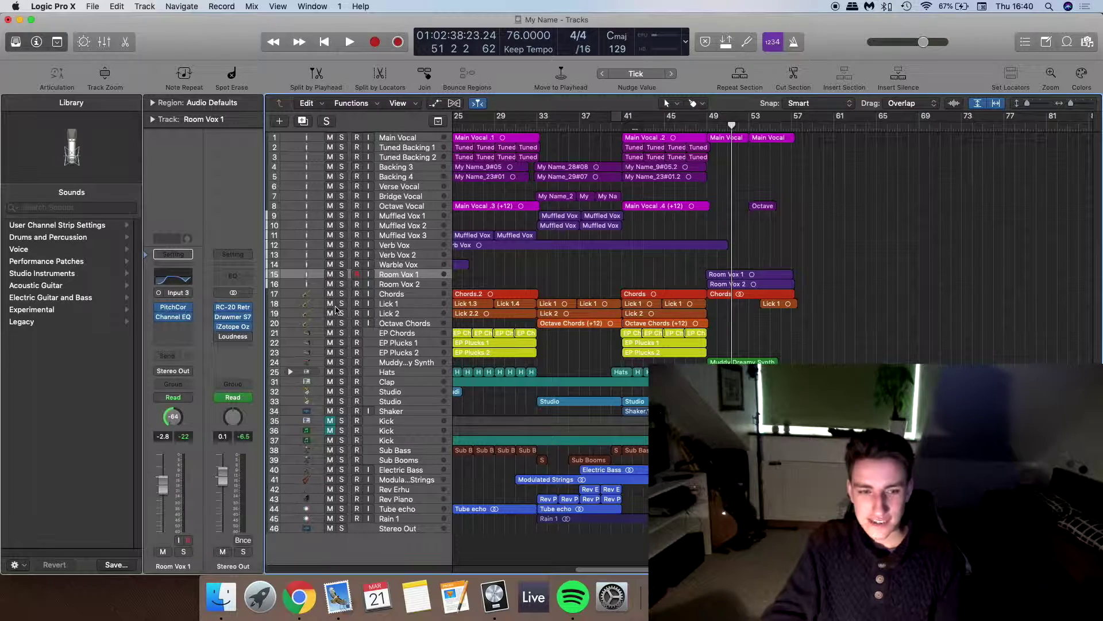
{"action": "left_click", "coordinate": [341, 297]}
{"action": "left_click", "coordinate": [341, 297]}
{"action": "left_click", "coordinate": [341, 276]}
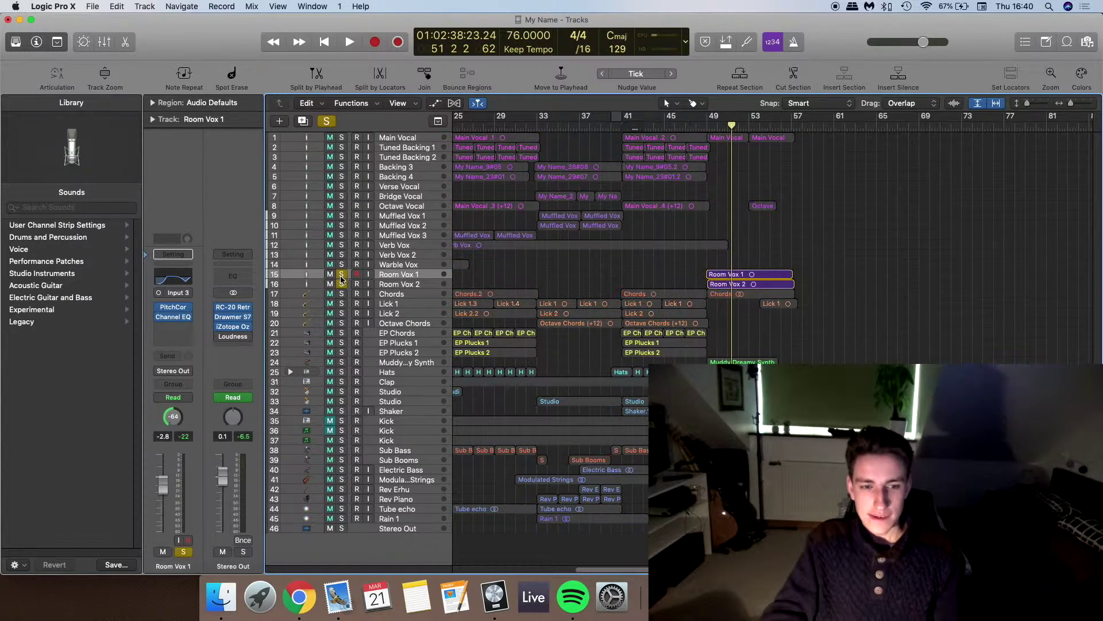
{"action": "left_click", "coordinate": [342, 276]}
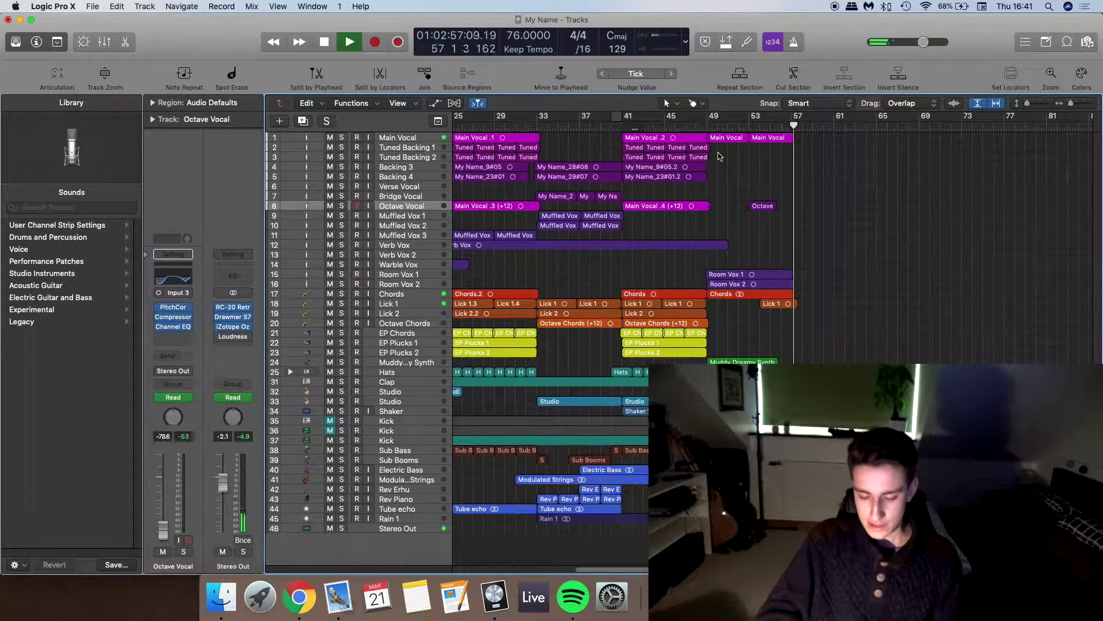
Stop playback, return to the song start, and show the Stereo Out RC-20 Retro Color window over the tracks area
{"action": "key", "text": "space"}
{"action": "key", "text": "Return"}
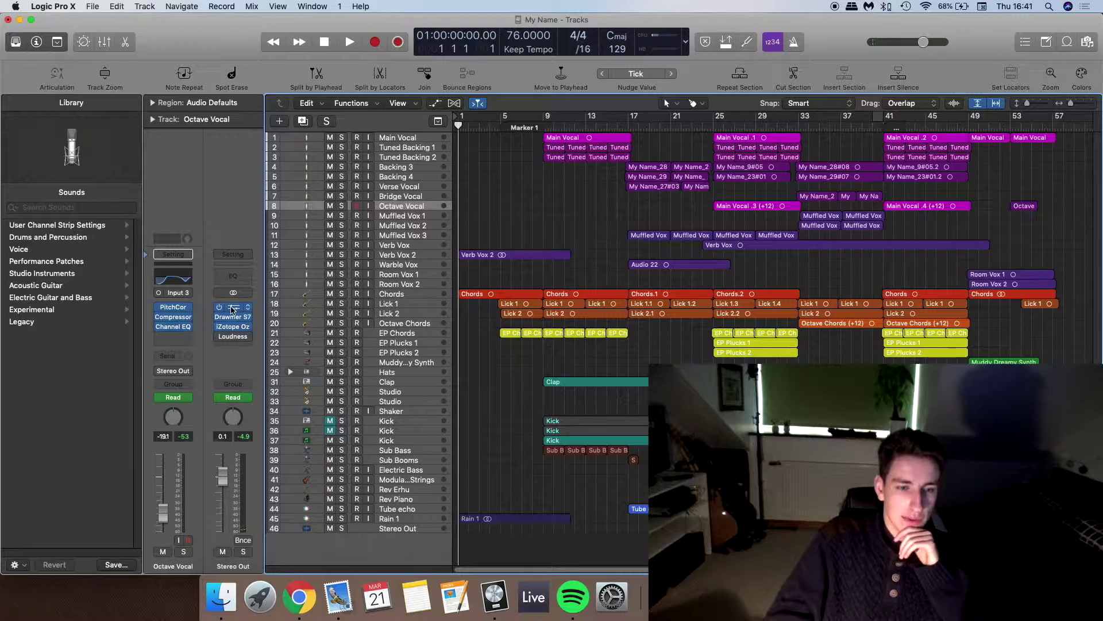
{"action": "left_click", "coordinate": [232, 310]}
{"action": "left_click_drag", "start_coordinate": [83, 36], "coordinate": [273, 61]}
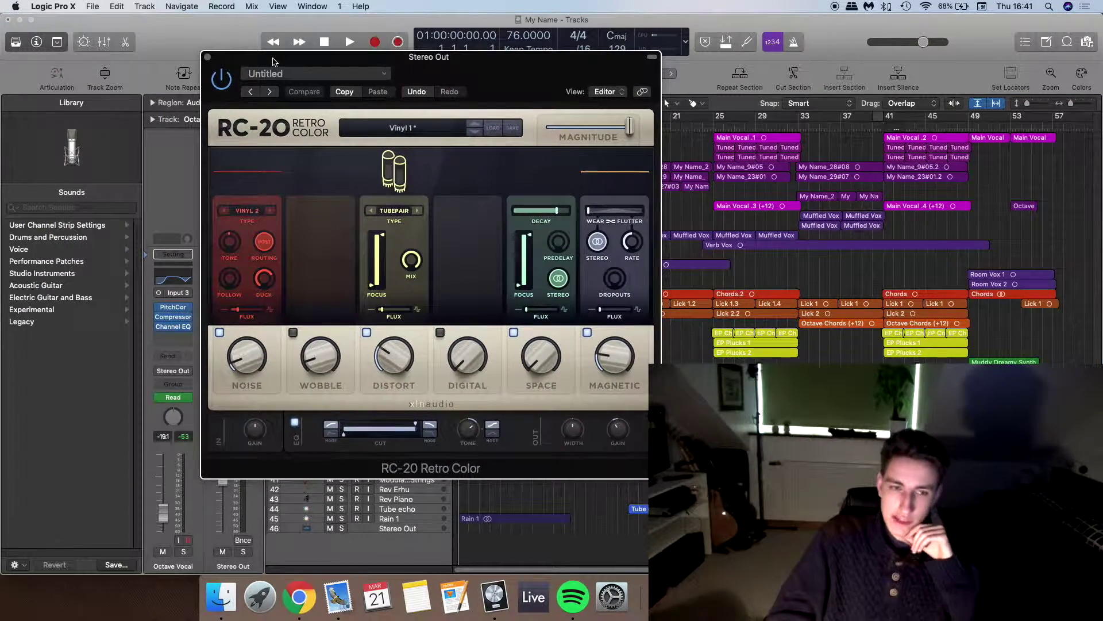
{"action": "left_click_drag", "start_coordinate": [273, 61], "coordinate": [275, 61]}
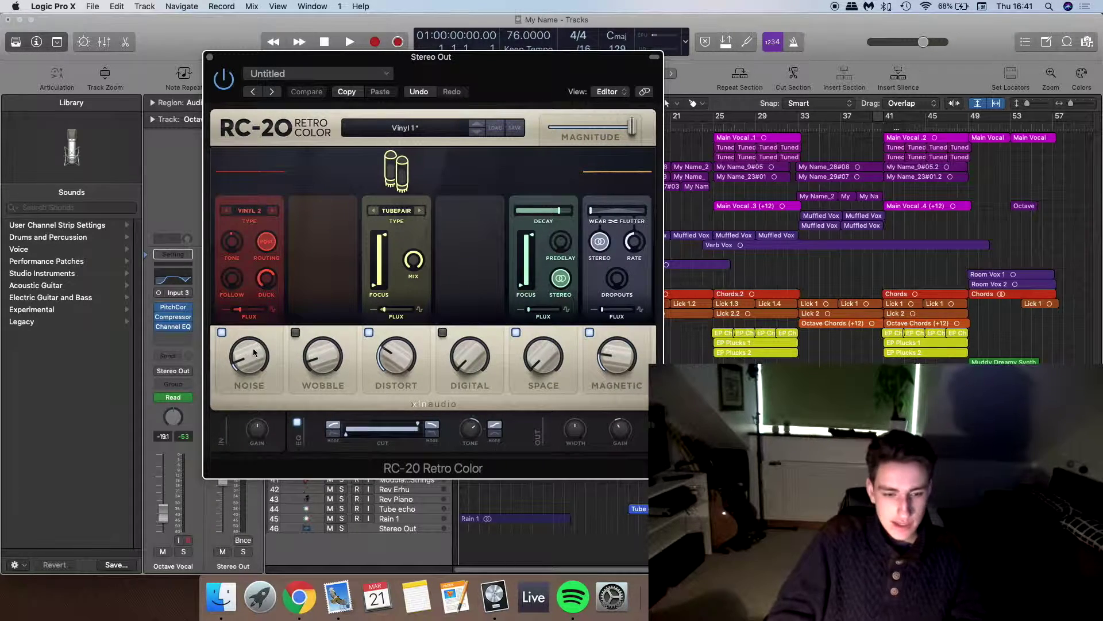
Play from the start while raising RC-20 Noise to 19% and turning up Wobble
{"action": "key", "text": "space"}
{"action": "left_click_drag", "start_coordinate": [266, 353], "coordinate": [242, 330]}
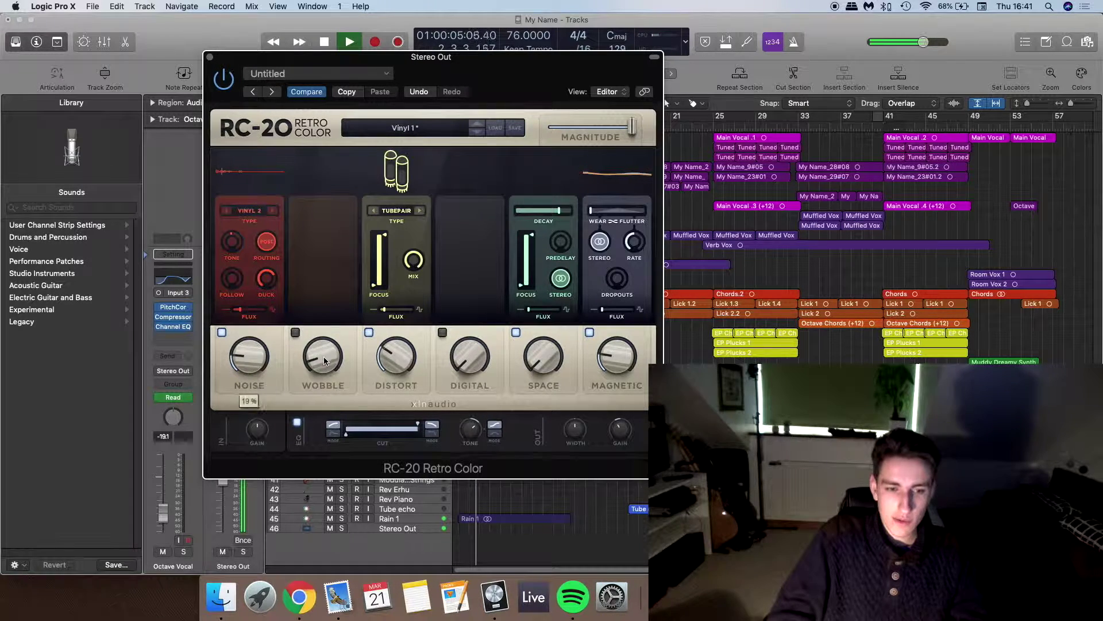
{"action": "left_click_drag", "start_coordinate": [321, 353], "coordinate": [277, 154]}
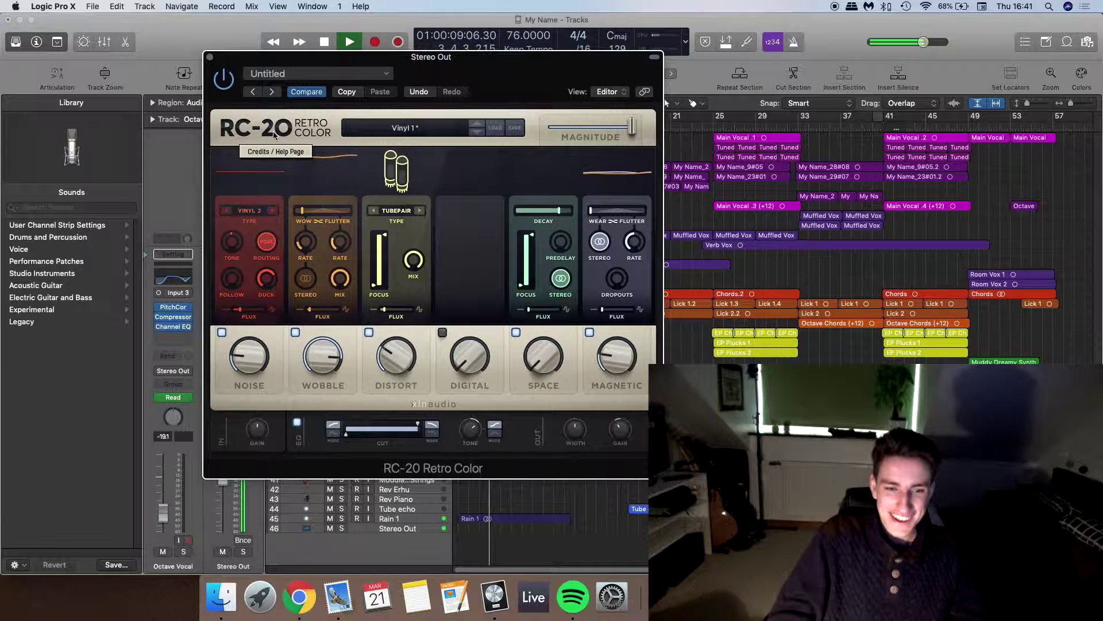
{"action": "key", "text": "space"}
Raise the RC-20 Distort amount to 76% and play a short passage with it
{"action": "left_click_drag", "start_coordinate": [396, 358], "coordinate": [381, 232]}
{"action": "key", "text": "space"}
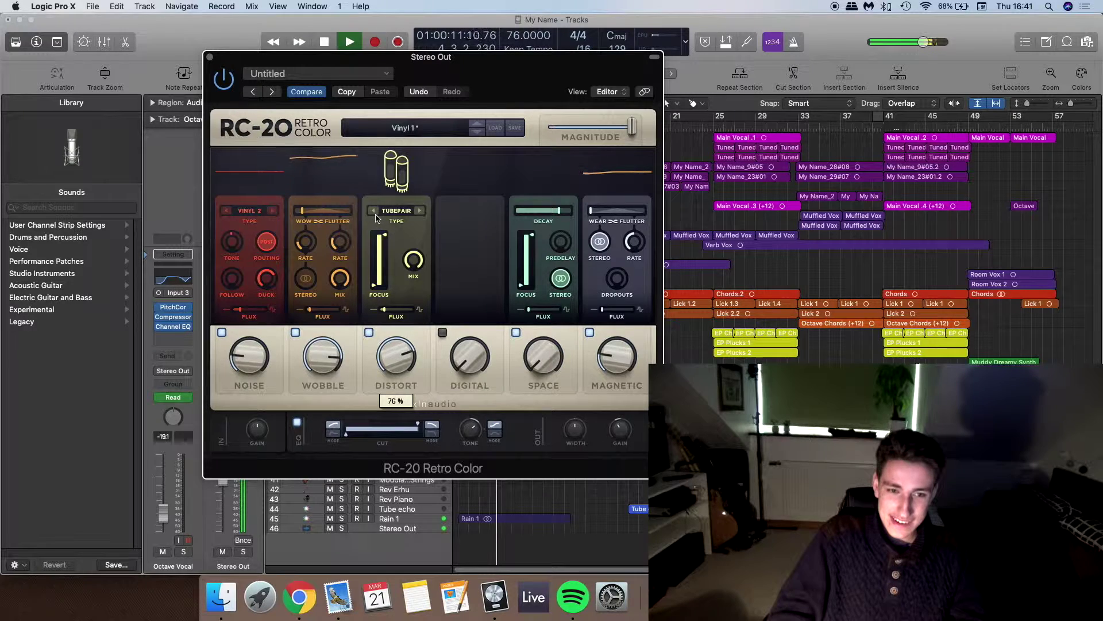
{"action": "key", "text": "space"}
Play from bar 23, turn the RC-20 Distort amount down, and lower Wobble to 38%
{"action": "left_click", "coordinate": [692, 125]}
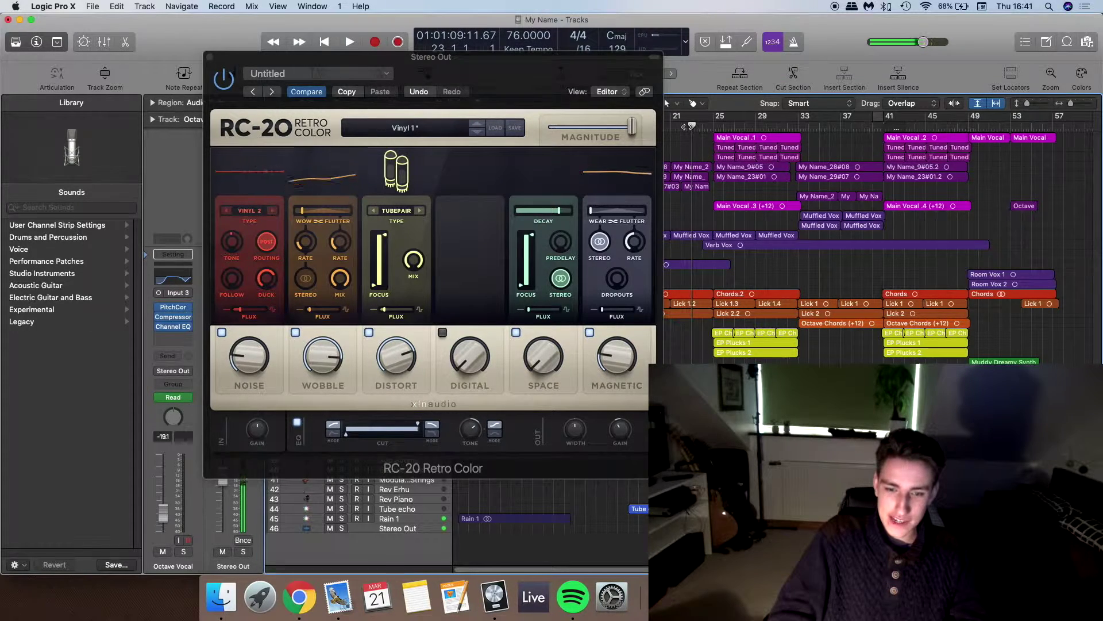
{"action": "key", "text": "space"}
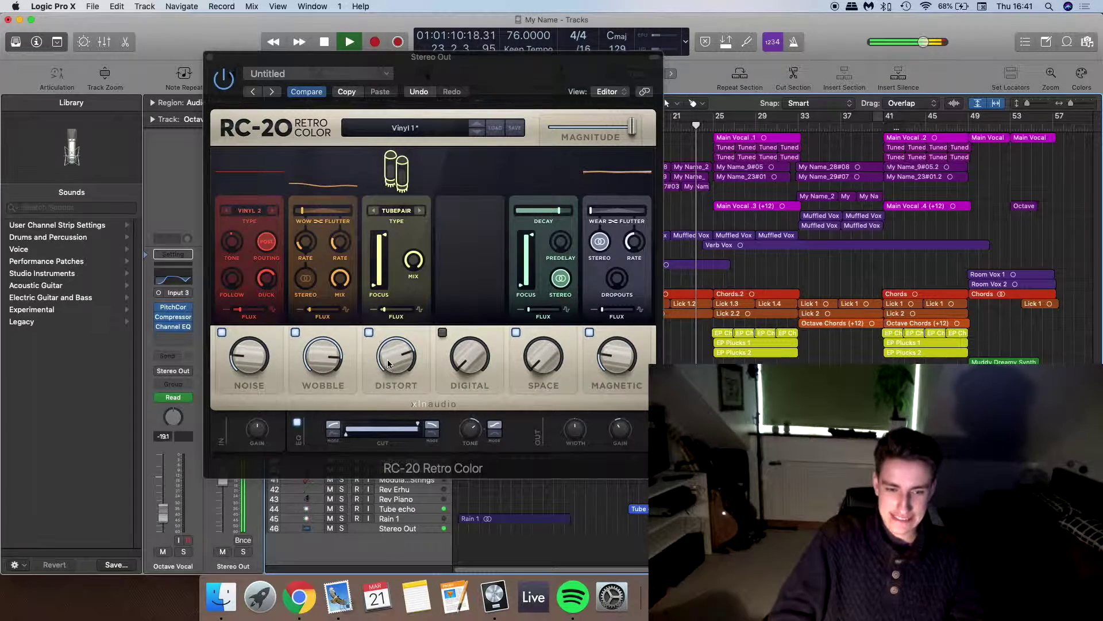
{"action": "left_click_drag", "start_coordinate": [388, 364], "coordinate": [393, 469]}
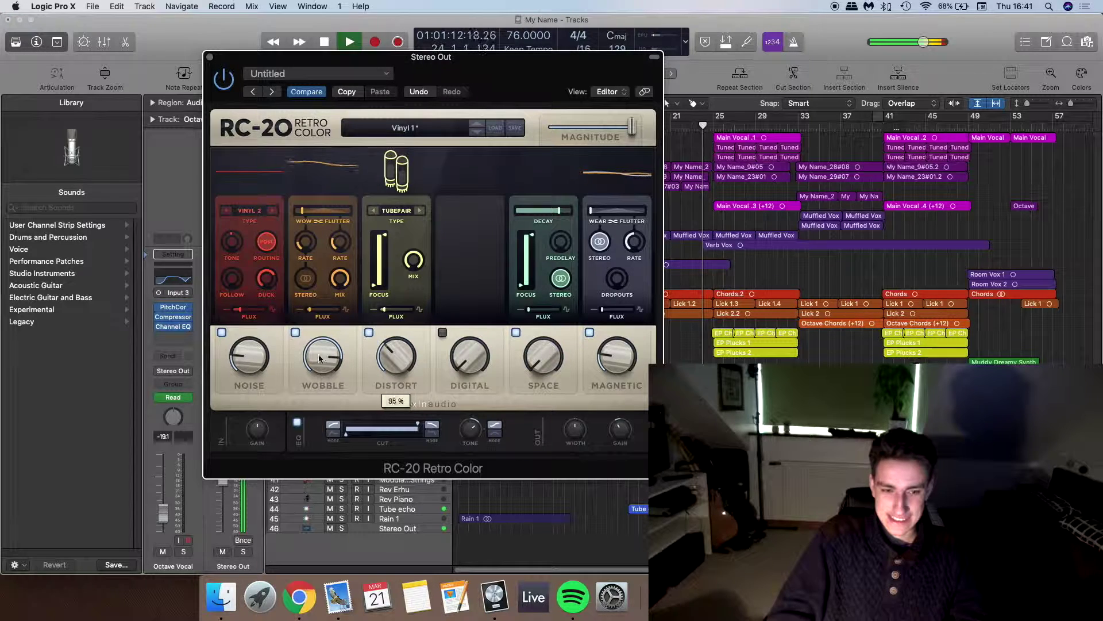
{"action": "left_click_drag", "start_coordinate": [318, 358], "coordinate": [438, 496]}
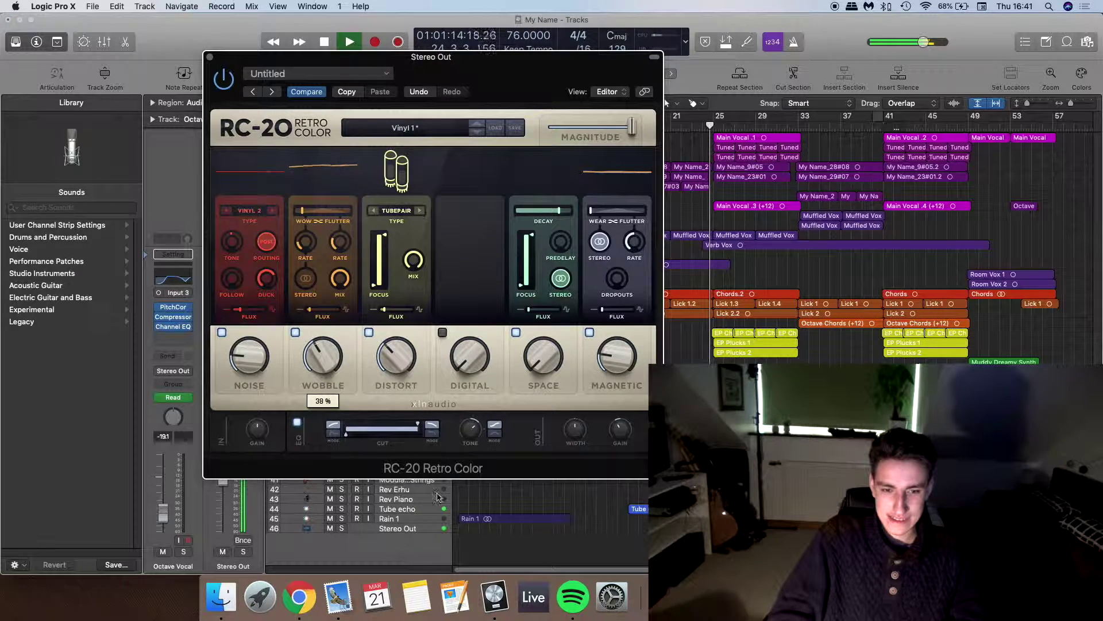
Enable the RC-20 Digital module, turn up its amount, and disable the module again
{"action": "left_click", "coordinate": [442, 332]}
{"action": "left_click_drag", "start_coordinate": [469, 357], "coordinate": [443, 322]}
{"action": "left_click", "coordinate": [442, 332]}
Raise the RC-20 Space amount to 25%, stop at the song start, and close the effect window
{"action": "left_click_drag", "start_coordinate": [543, 356], "coordinate": [514, 320]}
{"action": "key", "text": "space"}
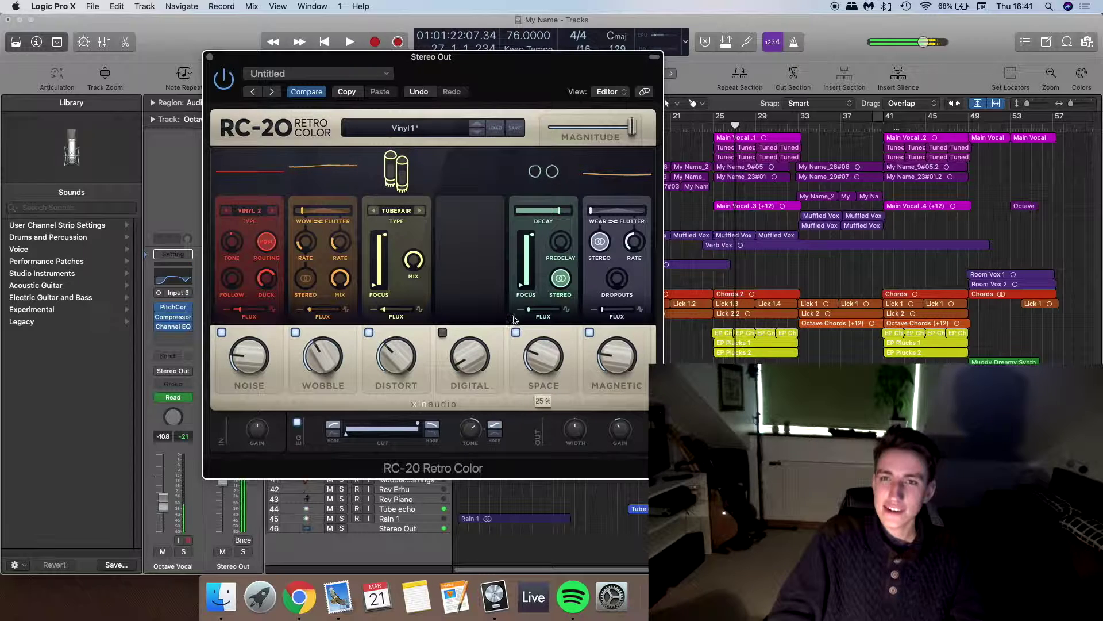
{"action": "key", "text": "Return"}
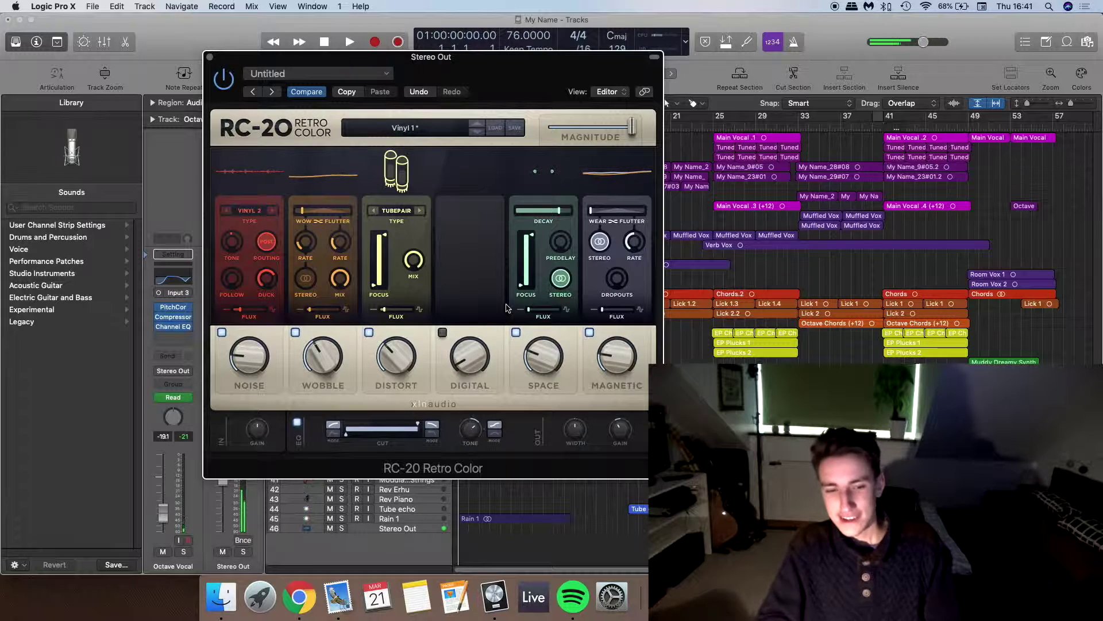
{"action": "left_click", "coordinate": [210, 57]}
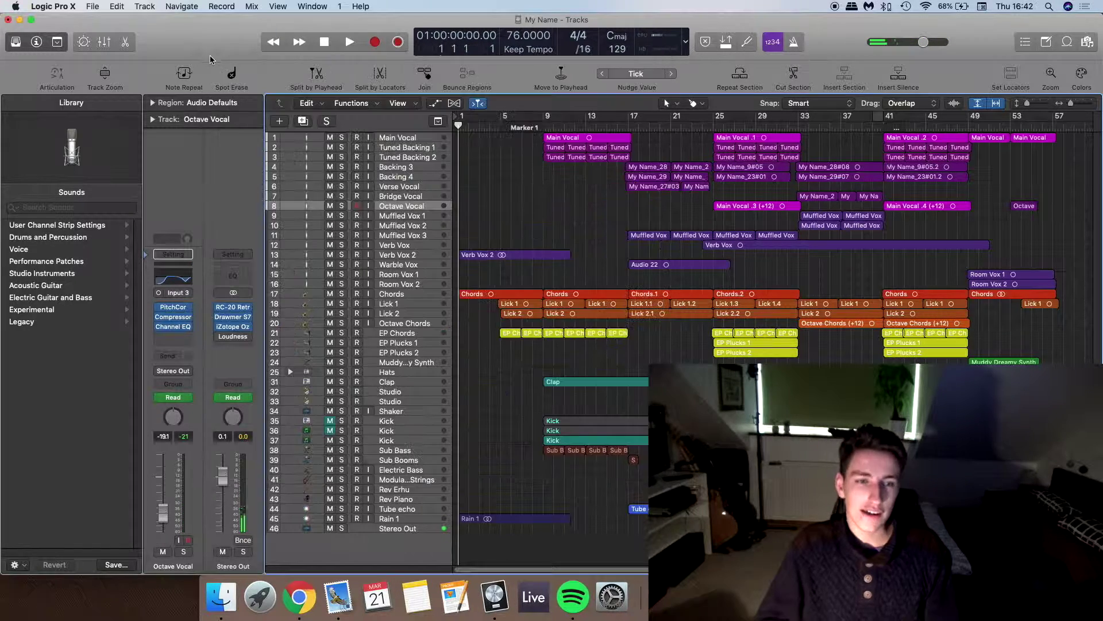